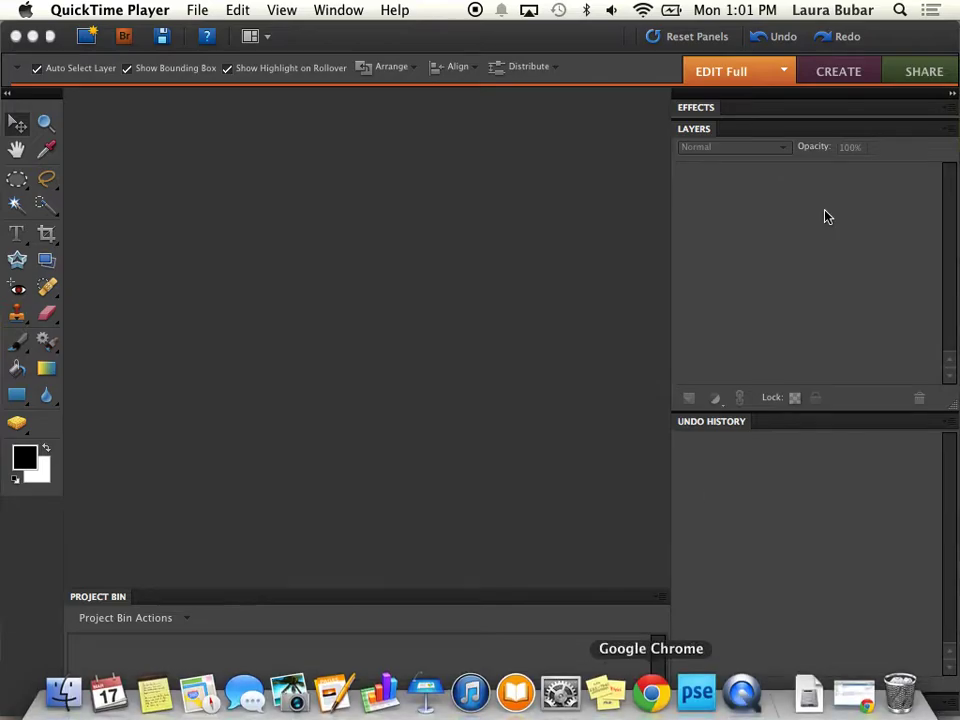
Bring the Photoshop Elements window to the front
left_click(36, 38)
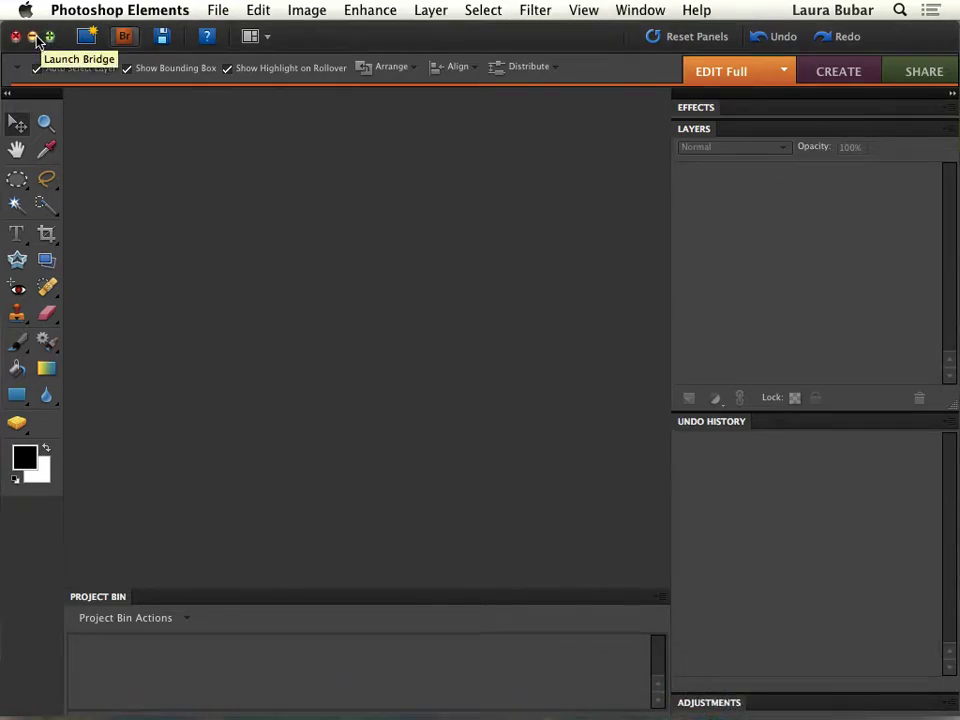
Close the empty editor, then open cage.jpg from Photomontage Pics with Photoshop Elements
left_click(16, 37)
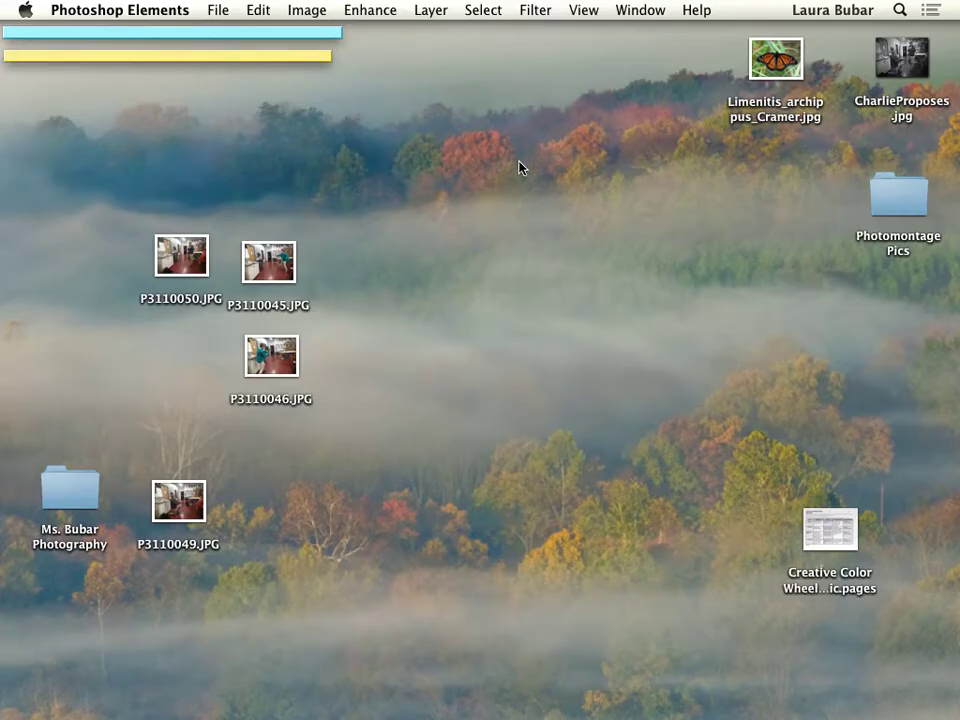
double_click(900, 196)
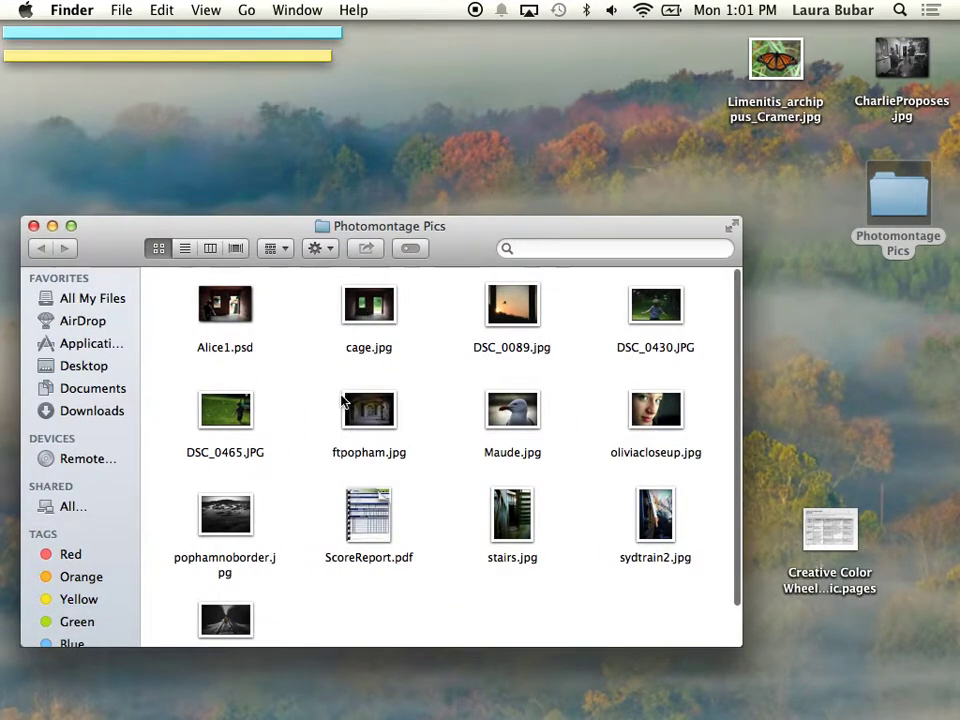
left_click(374, 310)
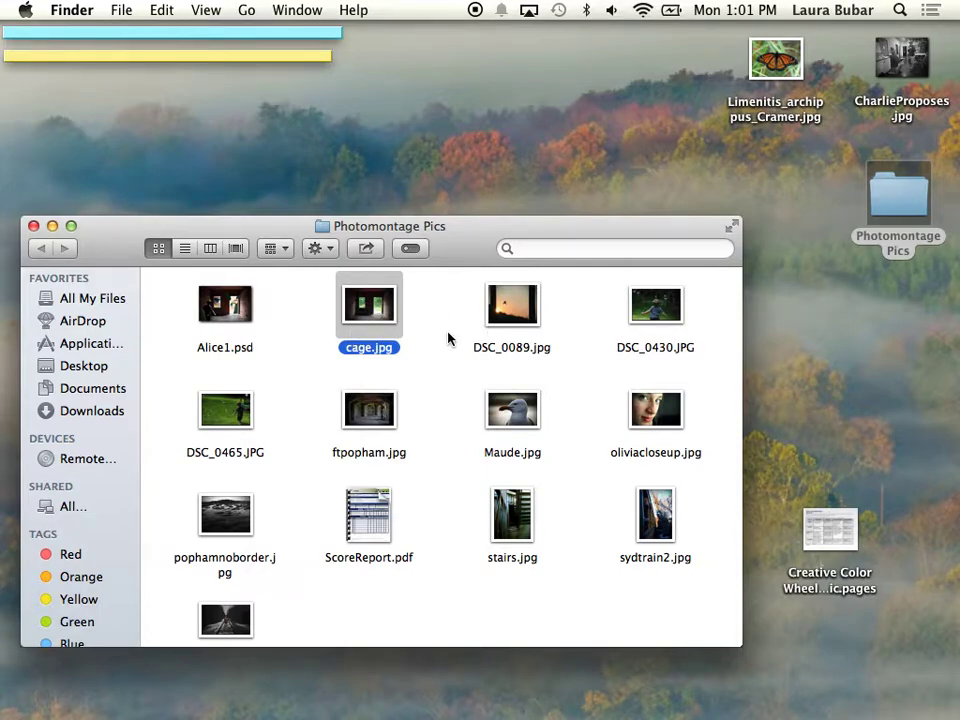
right_click(388, 322)
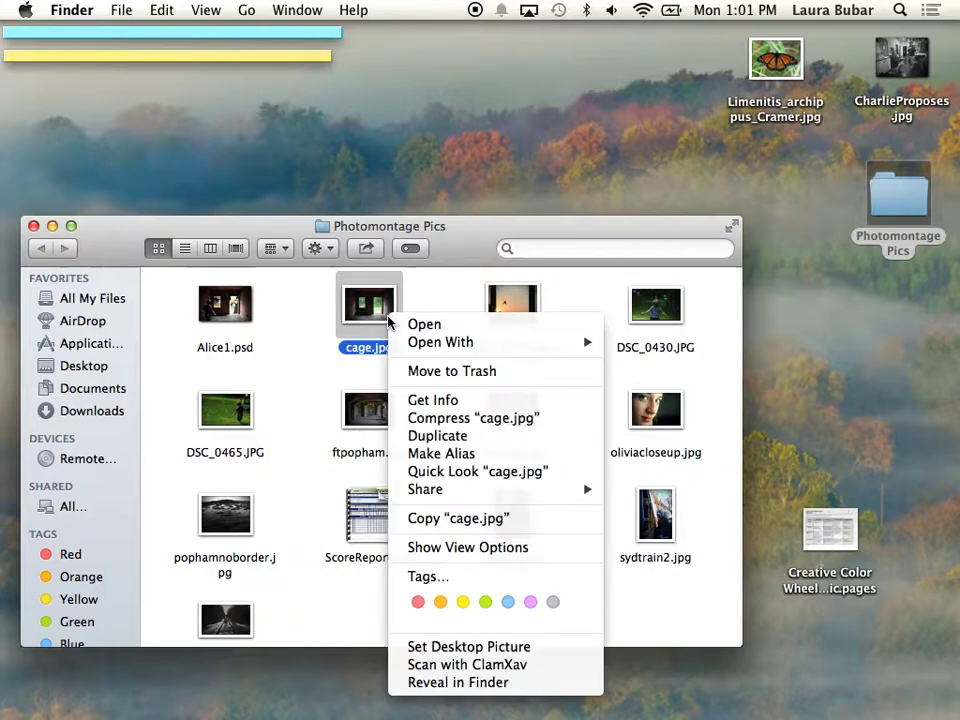
mouse_move(446, 343)
left_click(715, 374)
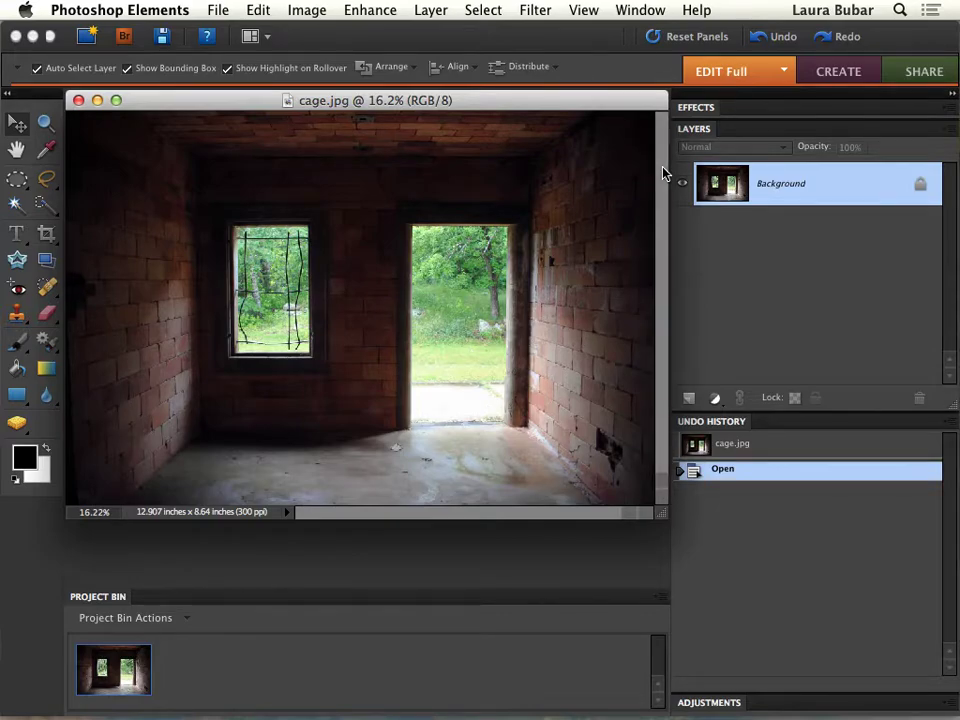
Select oliviacloseup.jpg and pophamnoborder.jpg in Photomontage Pics and open both with Photoshop Elements
key("super+Tab")
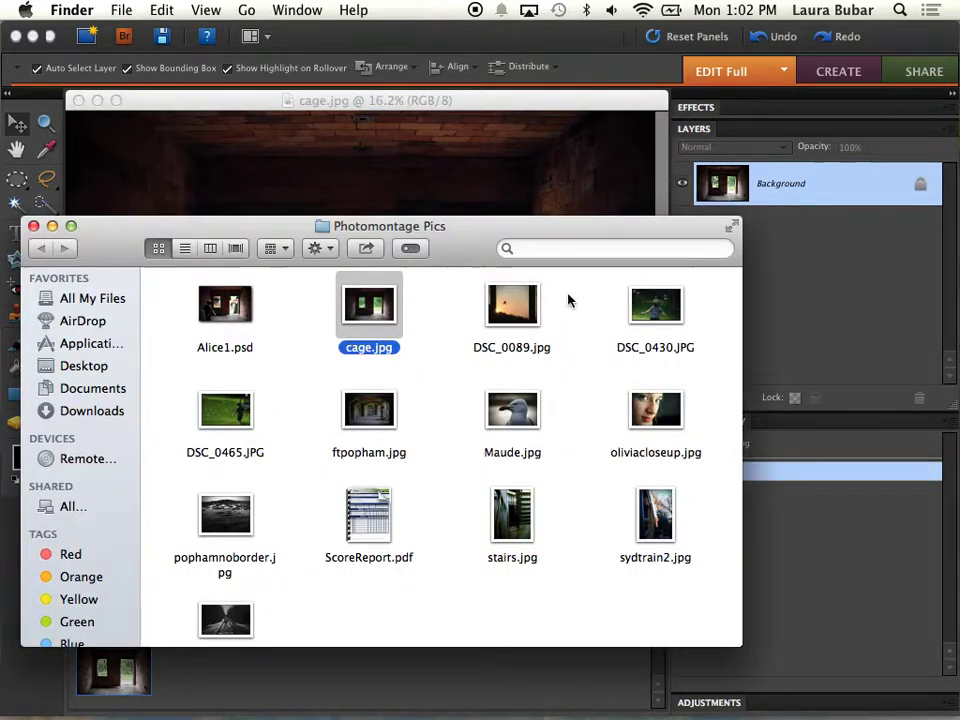
left_click(652, 415)
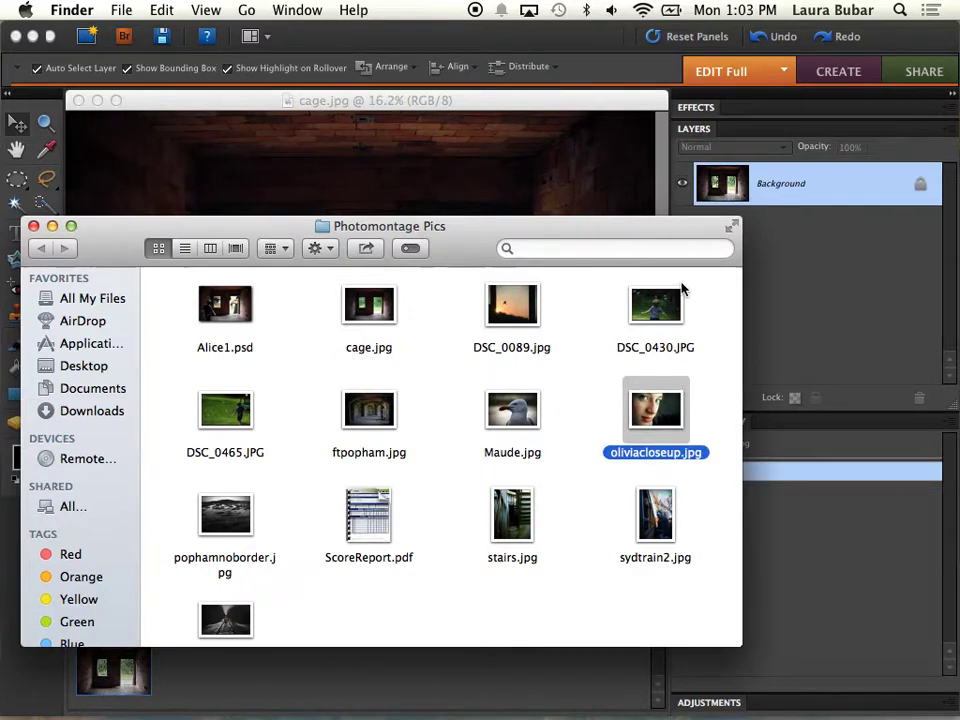
left_click(222, 527, "super")
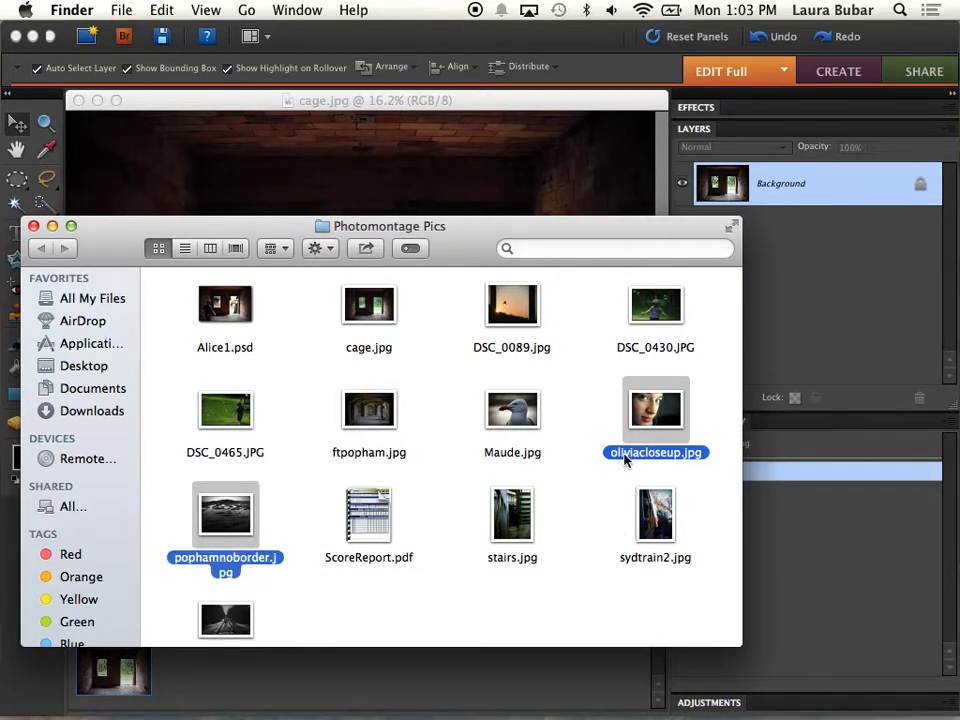
right_click(633, 411)
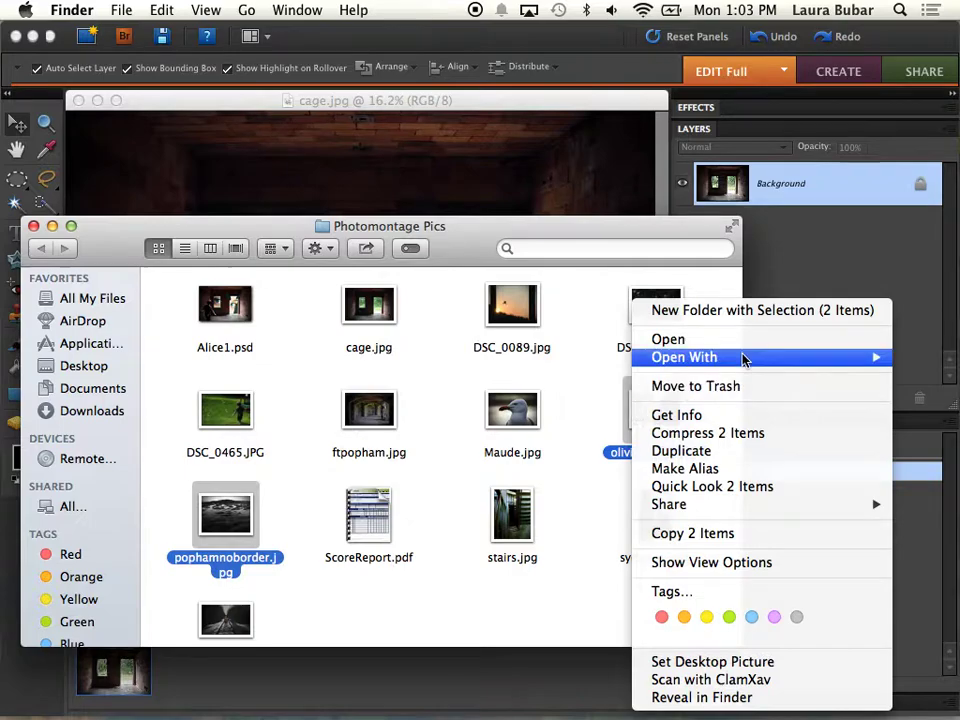
mouse_move(744, 358)
left_click(527, 388)
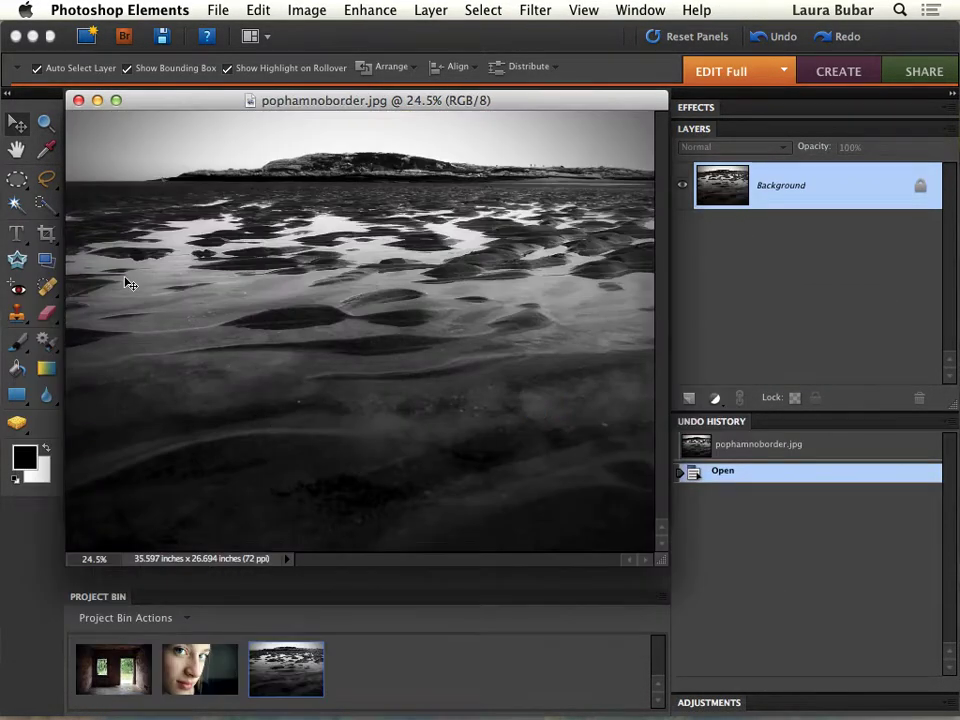
Rearrange the document windows and drag the girl's close-up onto cage.jpg as a new layer
left_click(373, 101, "super")
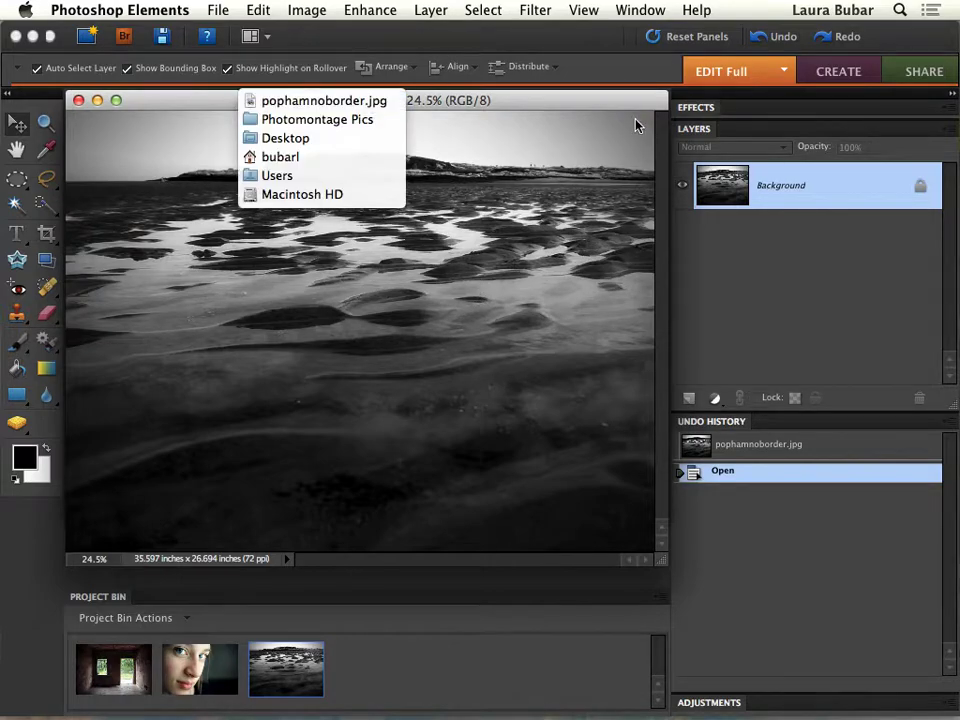
left_click_drag(583, 98, 868, 169)
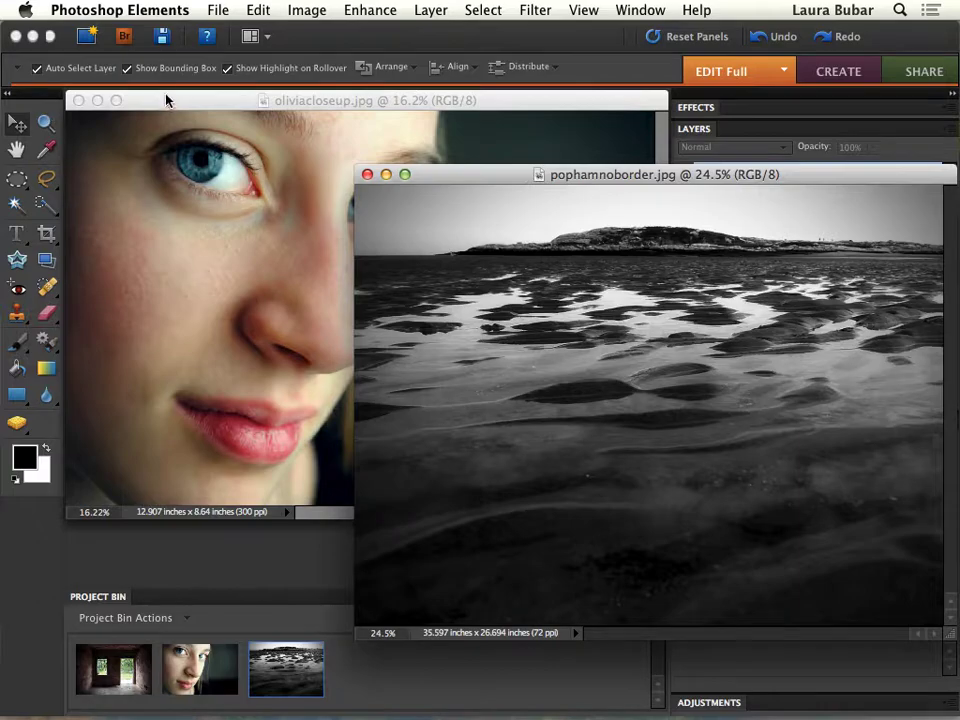
left_click_drag(172, 102, 361, 175)
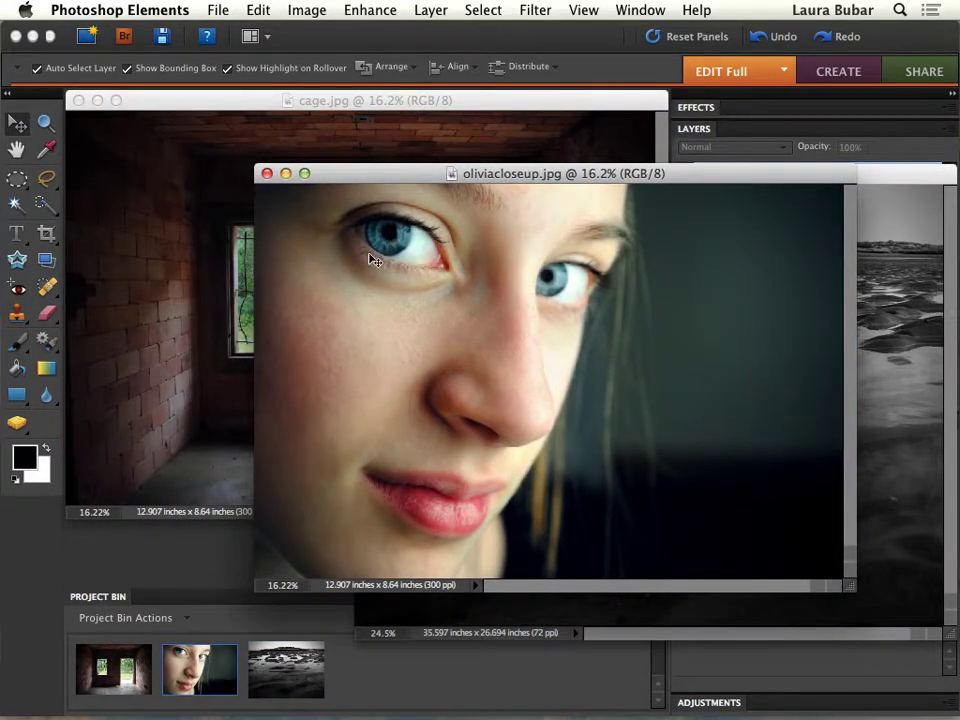
left_click_drag(372, 259, 182, 230)
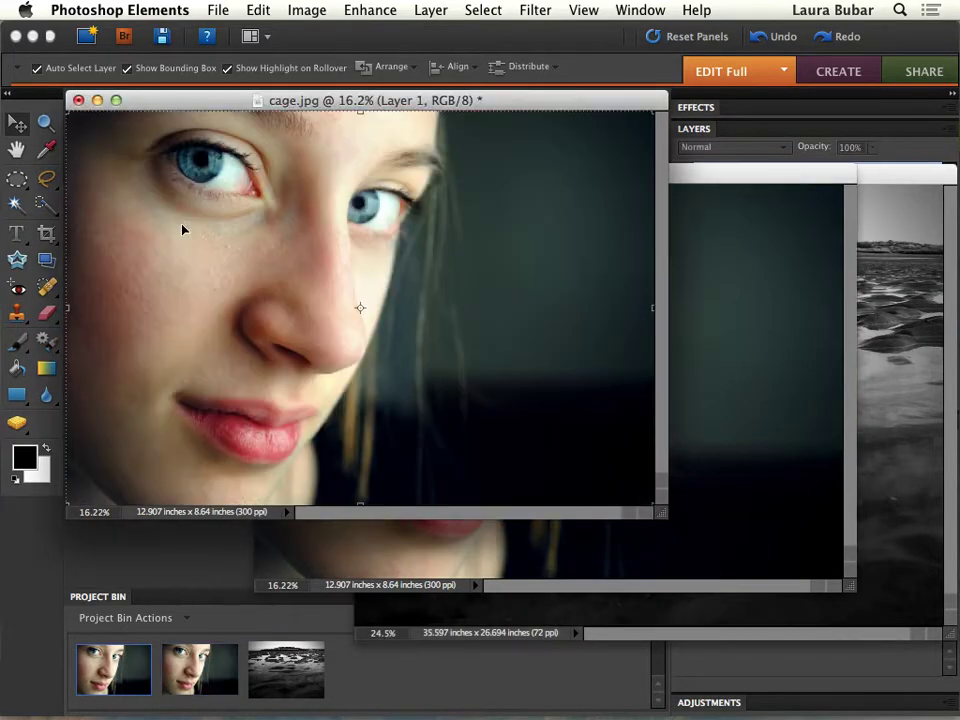
Drag the grey seascape onto cage.jpg as Layer 2
left_click(898, 386)
left_click_drag(898, 386, 283, 254)
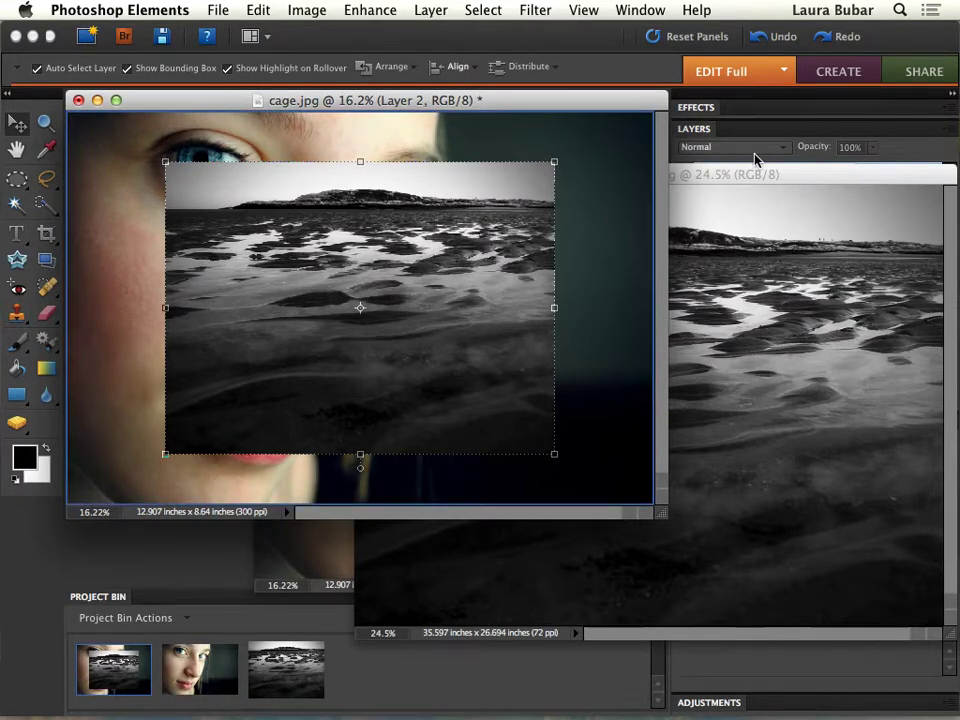
left_click(740, 178)
Close the pophamnoborder.jpg and oliviacloseup.jpg documents
left_click(366, 171)
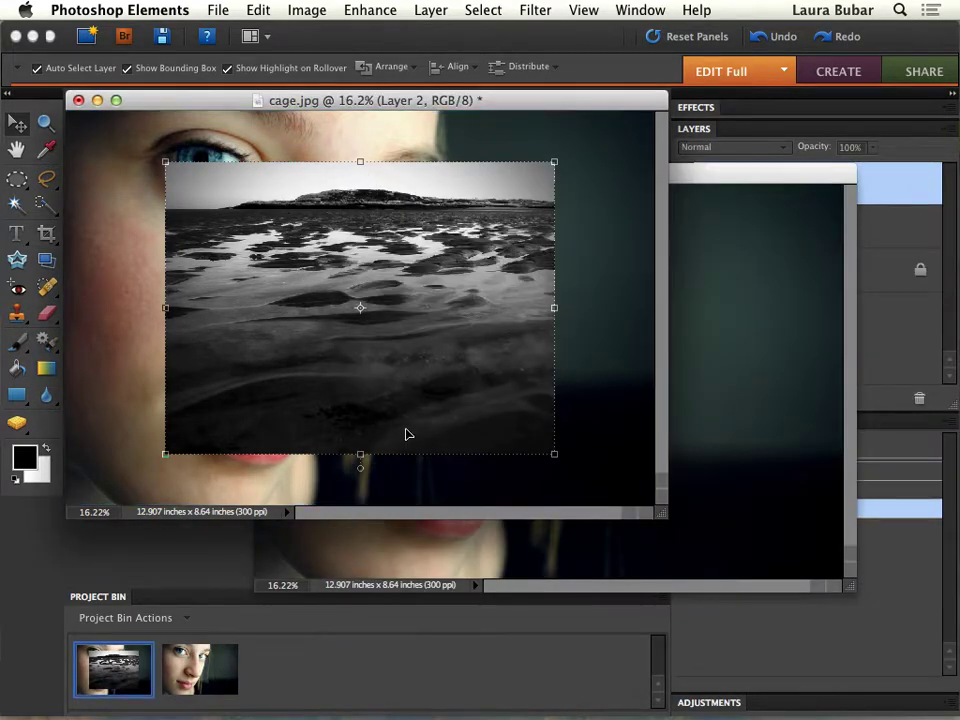
left_click(430, 541)
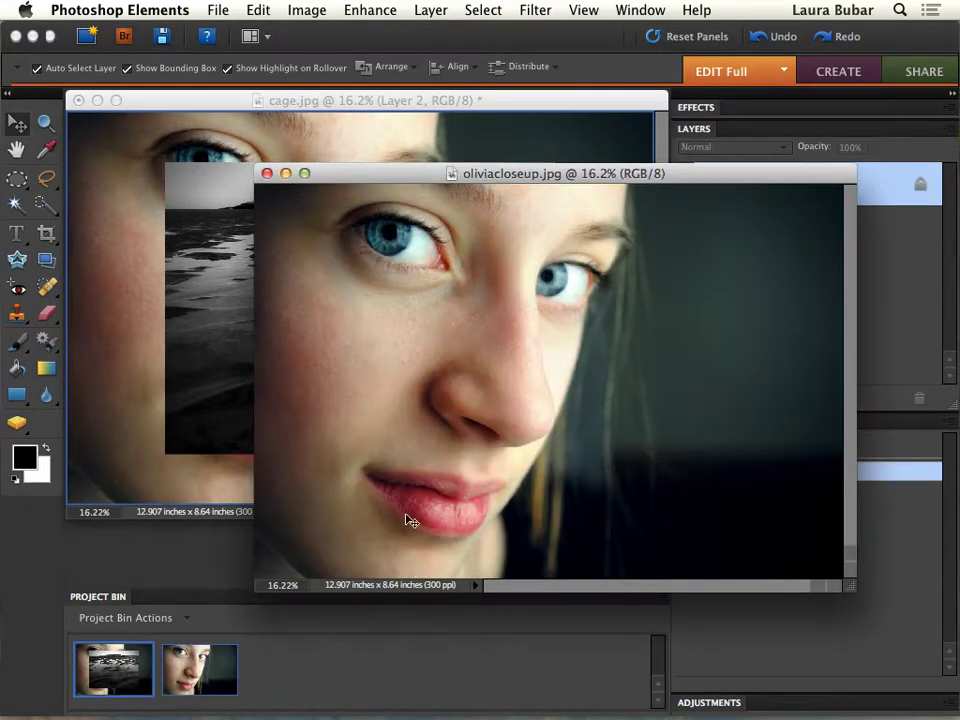
left_click(267, 170)
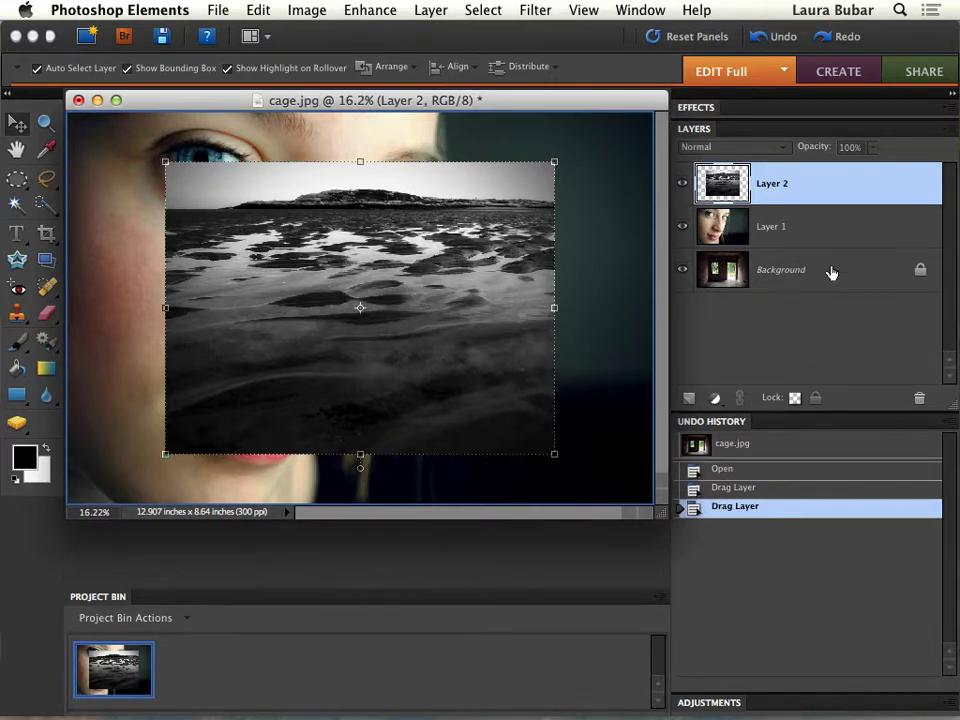
Convert the Background into Layer 0 and move it to the top of the stack
left_click(830, 271)
double_click(831, 270)
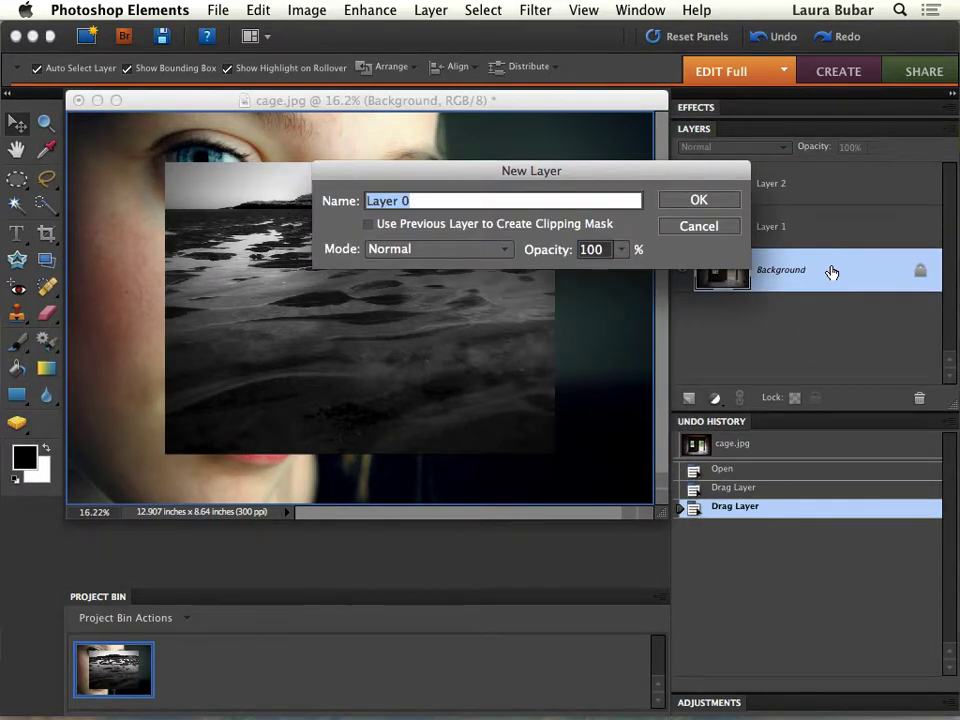
left_click(697, 200)
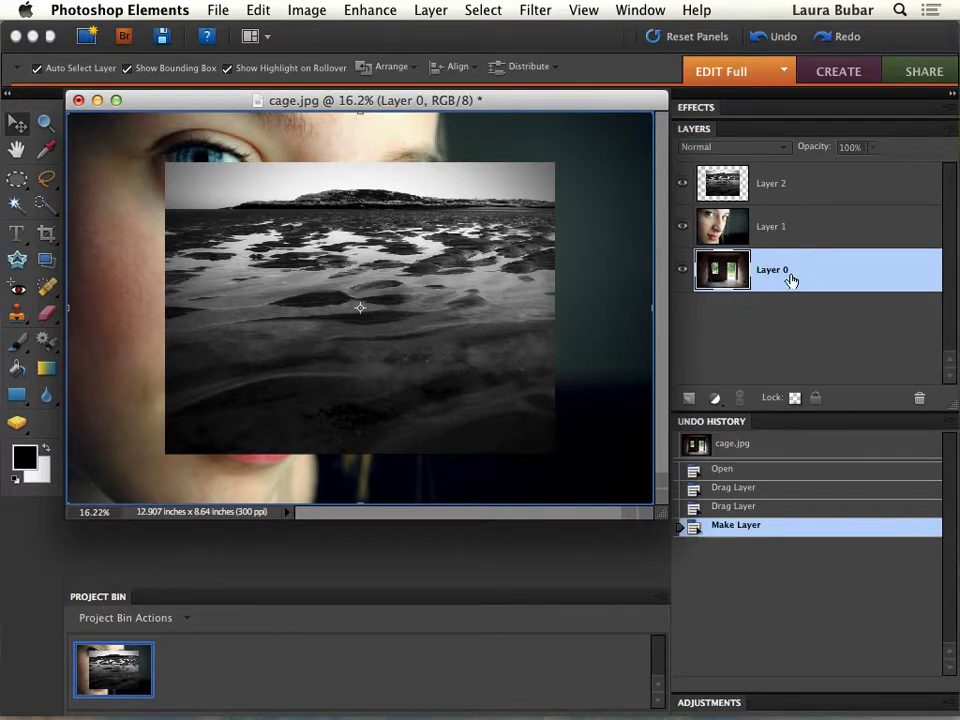
left_click_drag(788, 275, 788, 170)
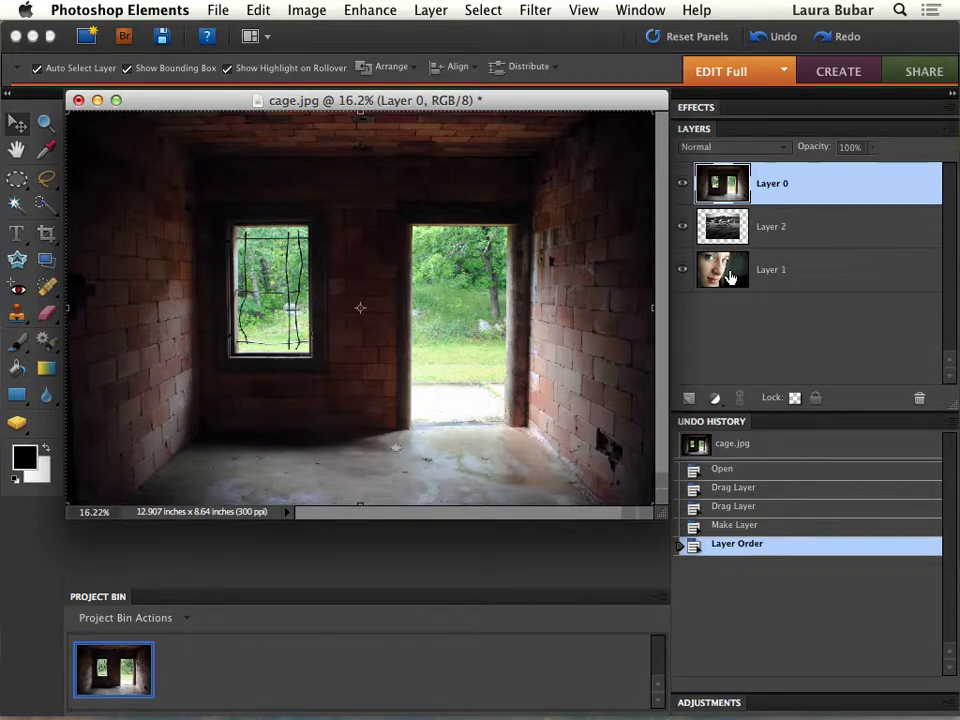
Try the seascape Layer 2 above the room layer, then return it below
left_click(808, 266)
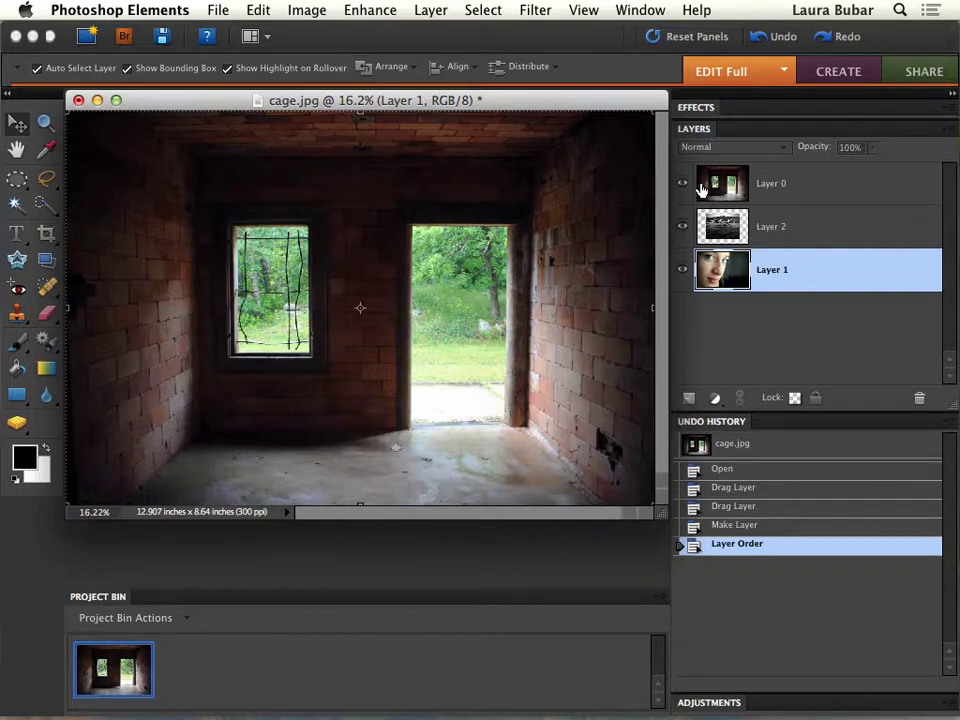
left_click(746, 222)
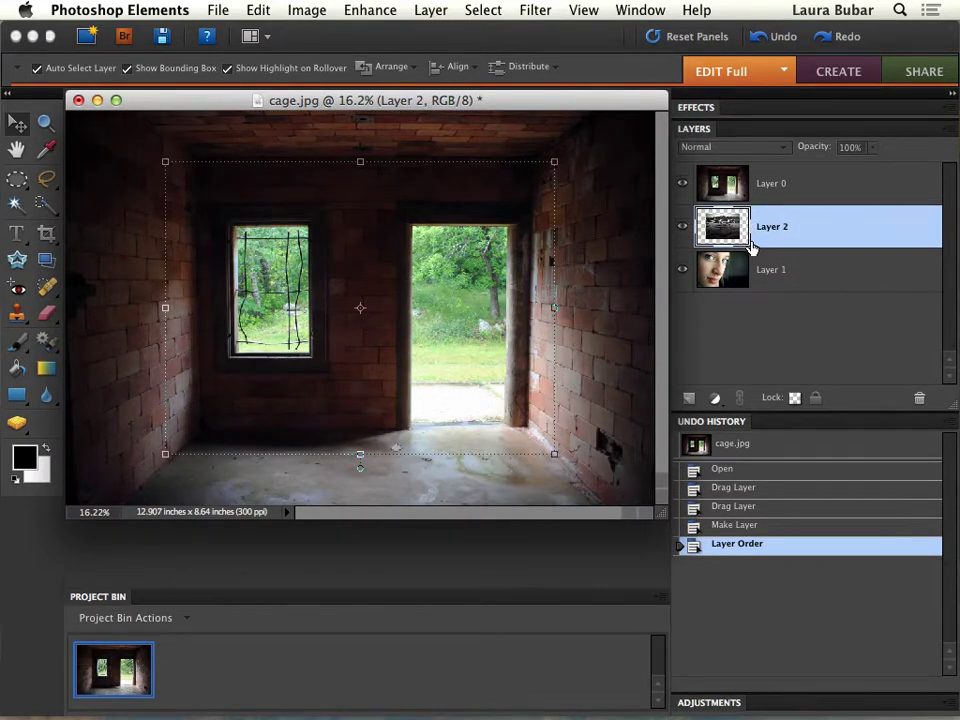
left_click_drag(786, 227, 788, 172)
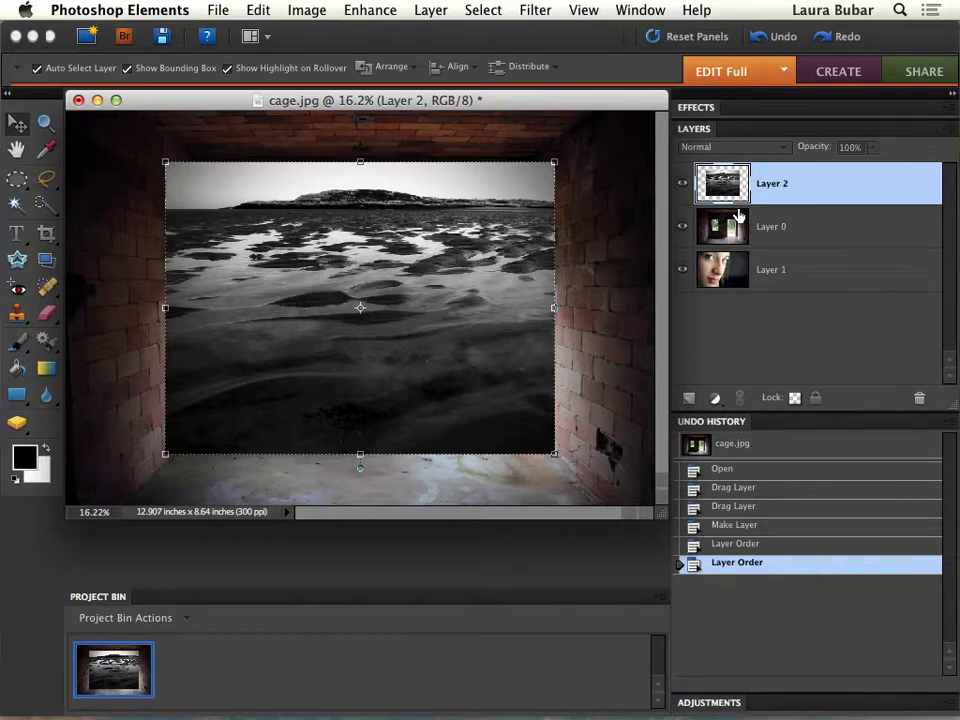
left_click_drag(705, 186, 798, 250)
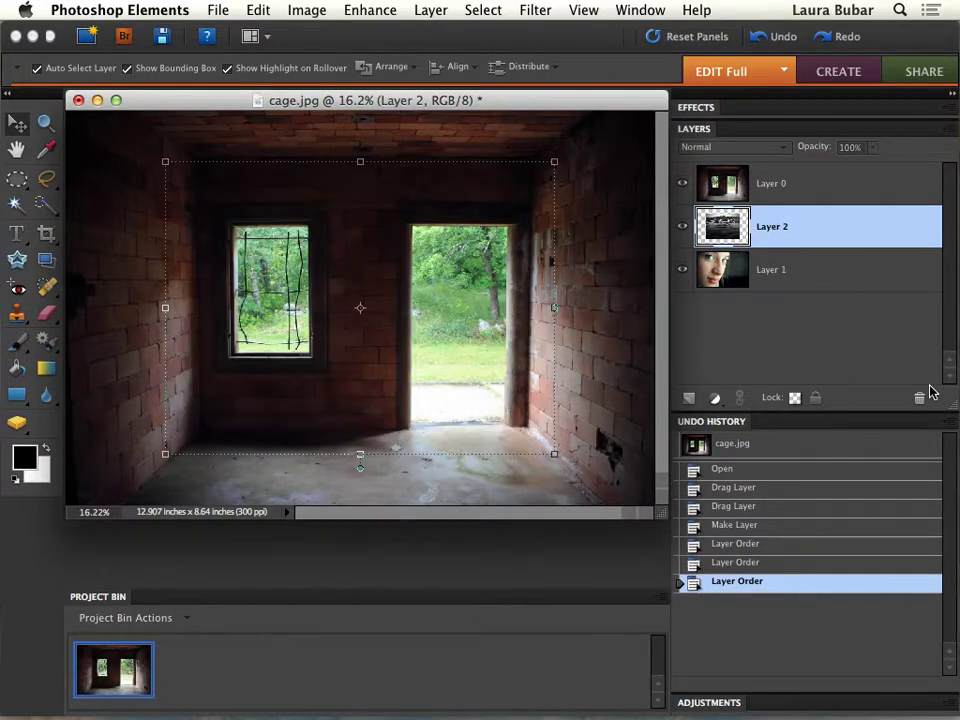
Add a new layer at the bottom of the stack and fill it with black
left_click(688, 397)
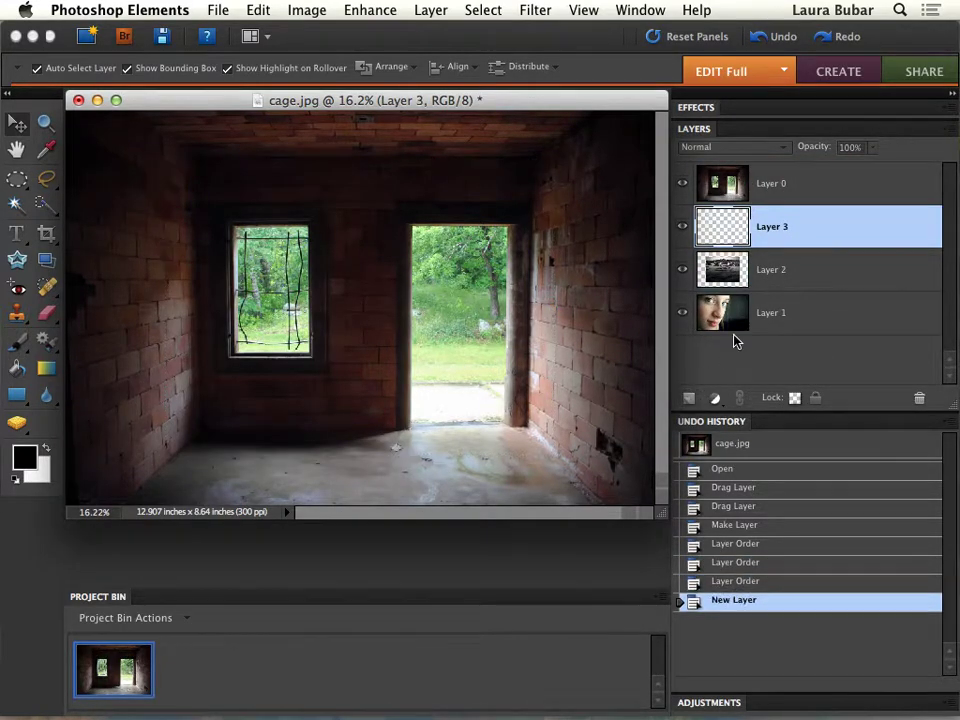
left_click_drag(792, 250, 791, 343)
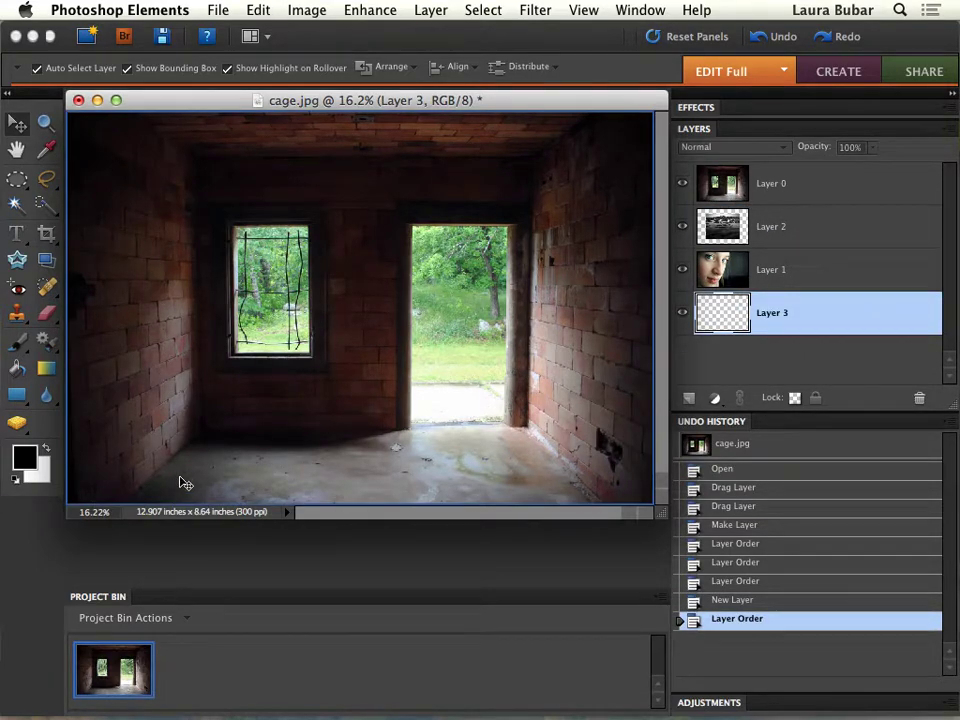
key("super+BackSpace")
key("alt+BackSpace")
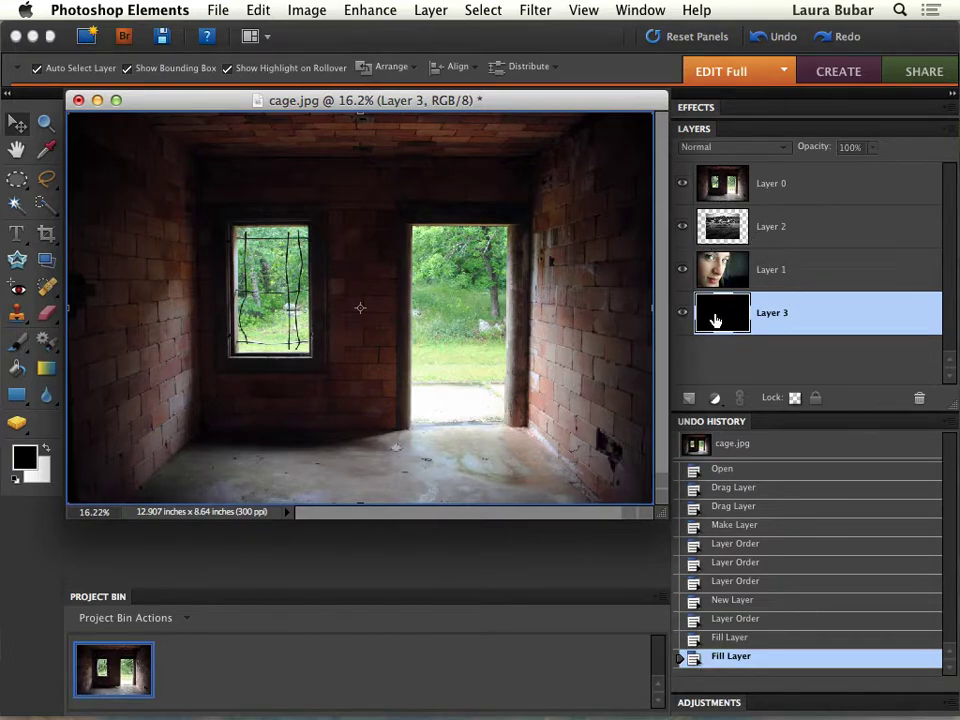
Add a Levels adjustment layer and place it directly below Layer 0
left_click(777, 197)
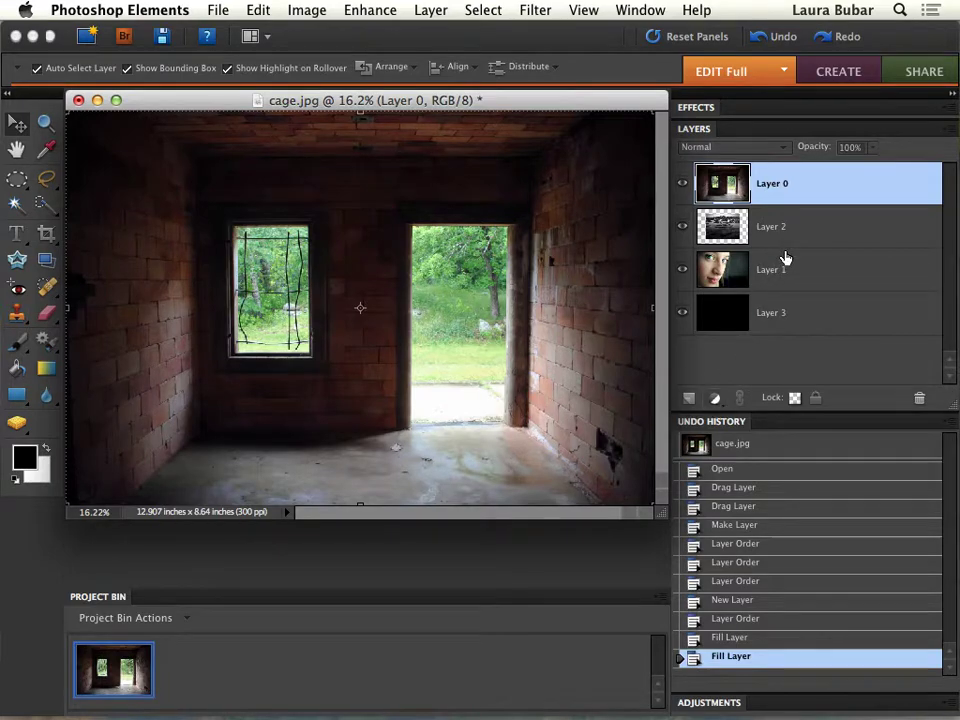
left_click(714, 398)
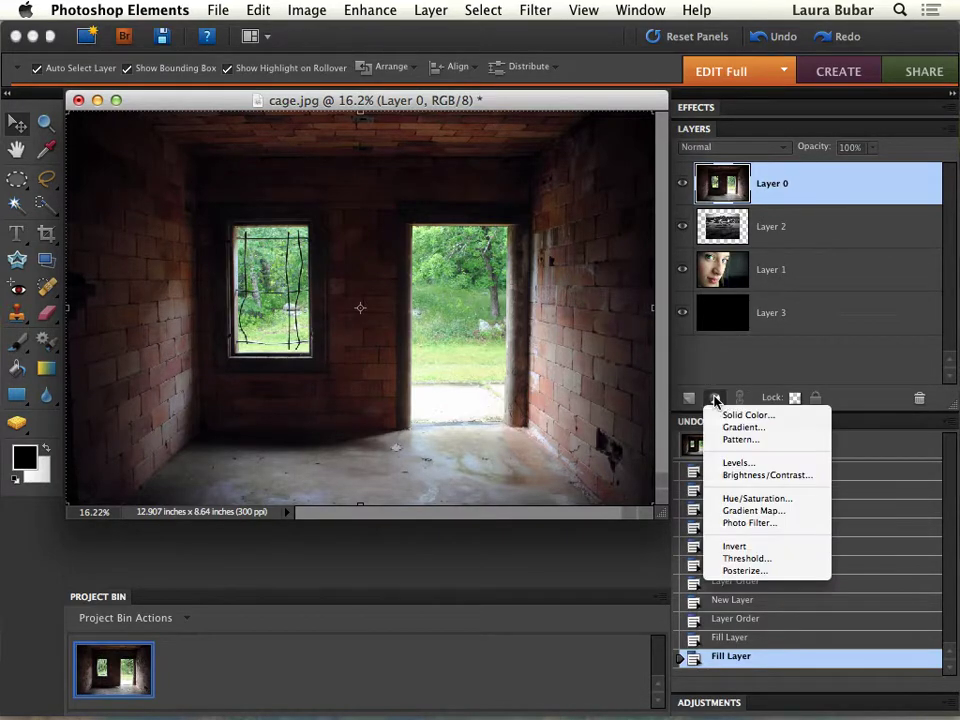
left_click(736, 462)
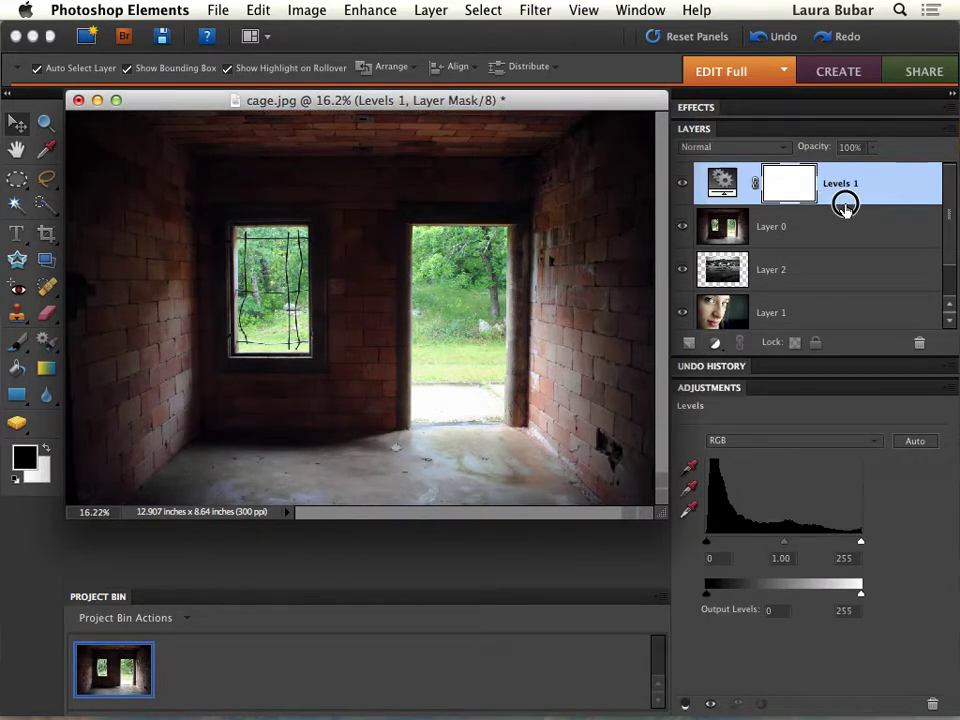
left_click_drag(845, 205, 840, 259)
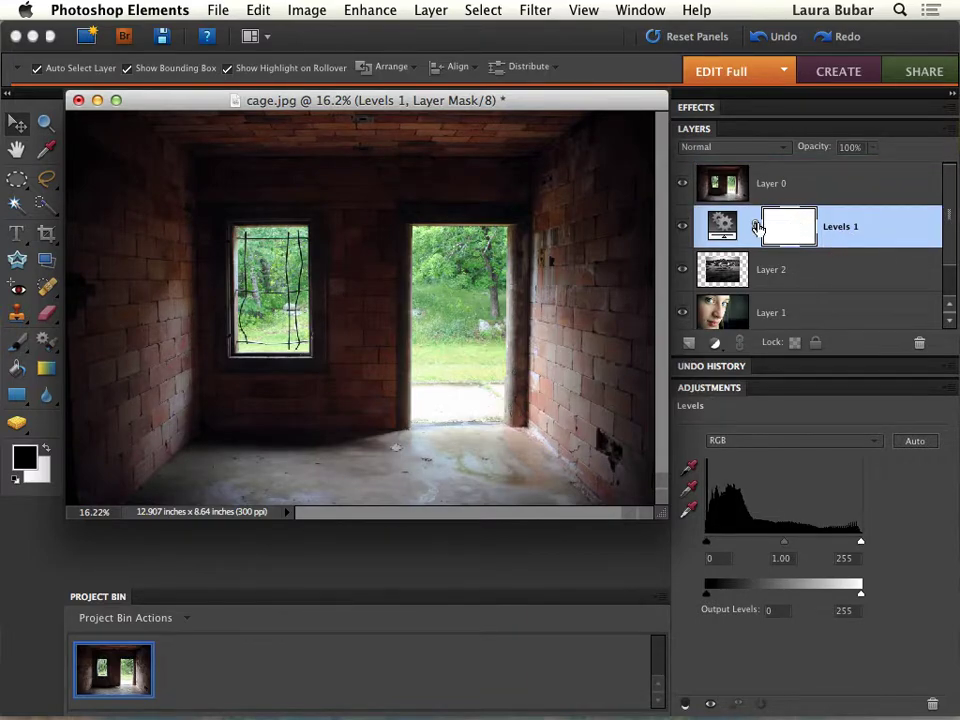
Clip Layer 0 to the Levels 1 layer with Create Clipping Mask
left_click(771, 185)
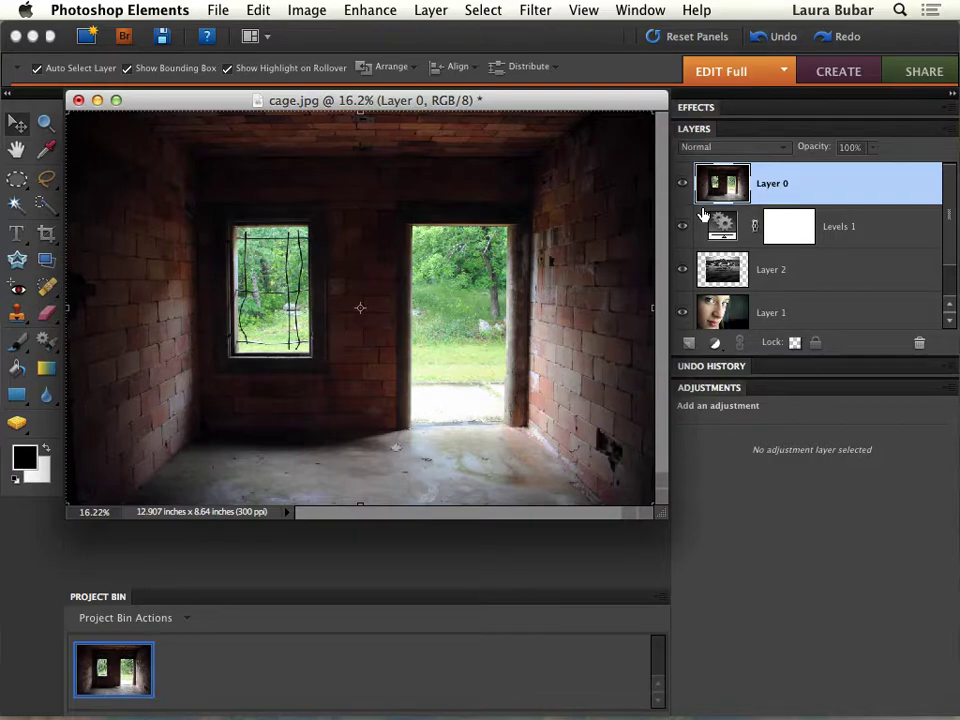
left_click(431, 10)
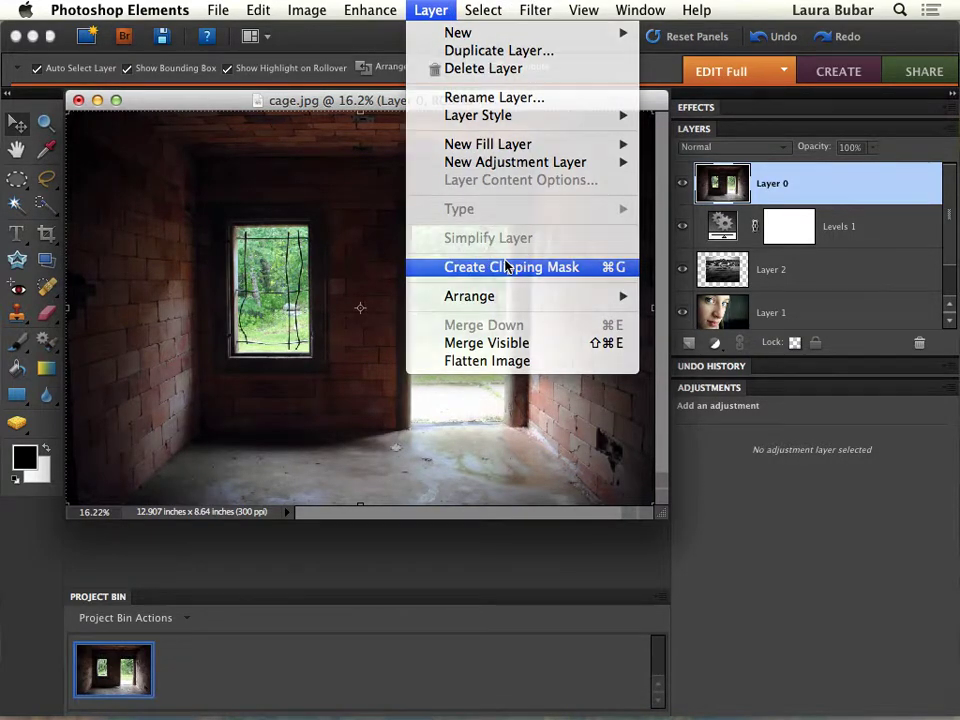
left_click(507, 266)
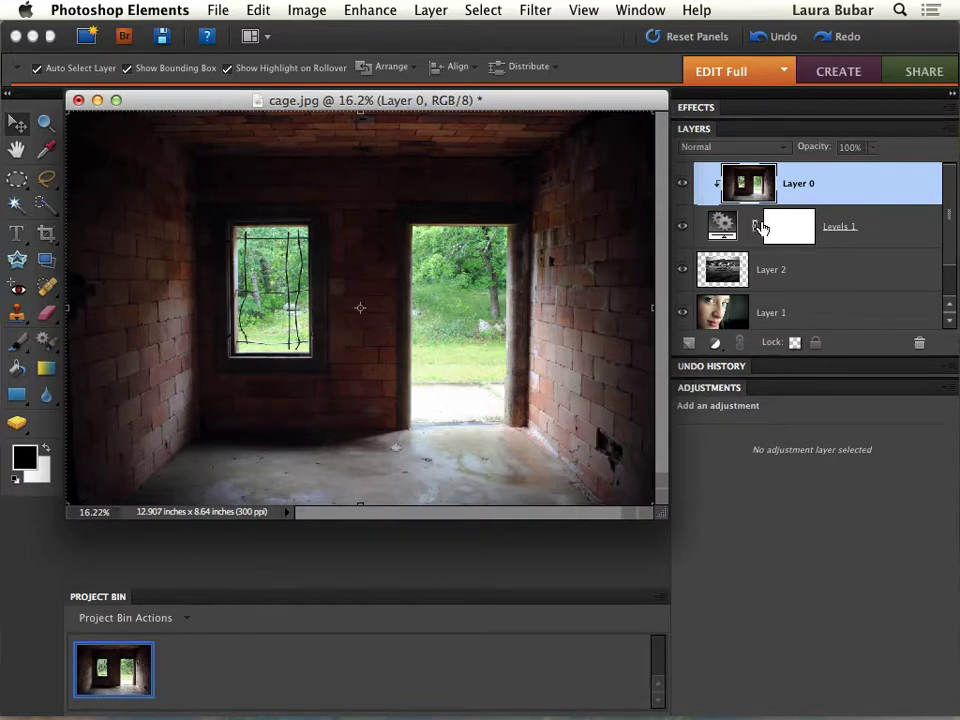
Target the Levels 1 mask and Quick Select the doorway opening
left_click(792, 232)
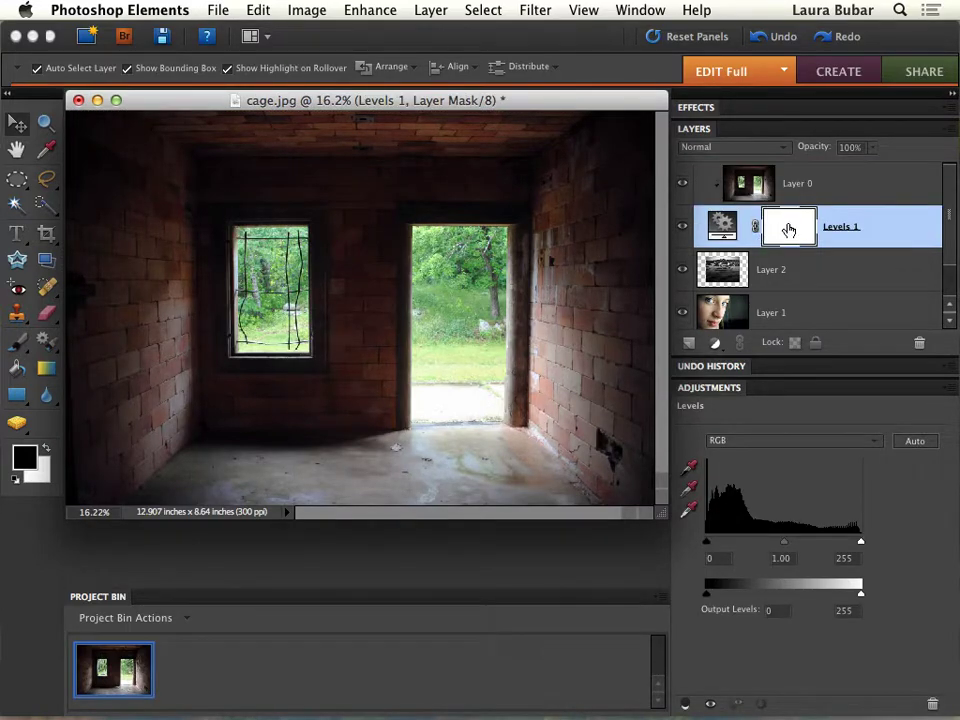
left_click(43, 210)
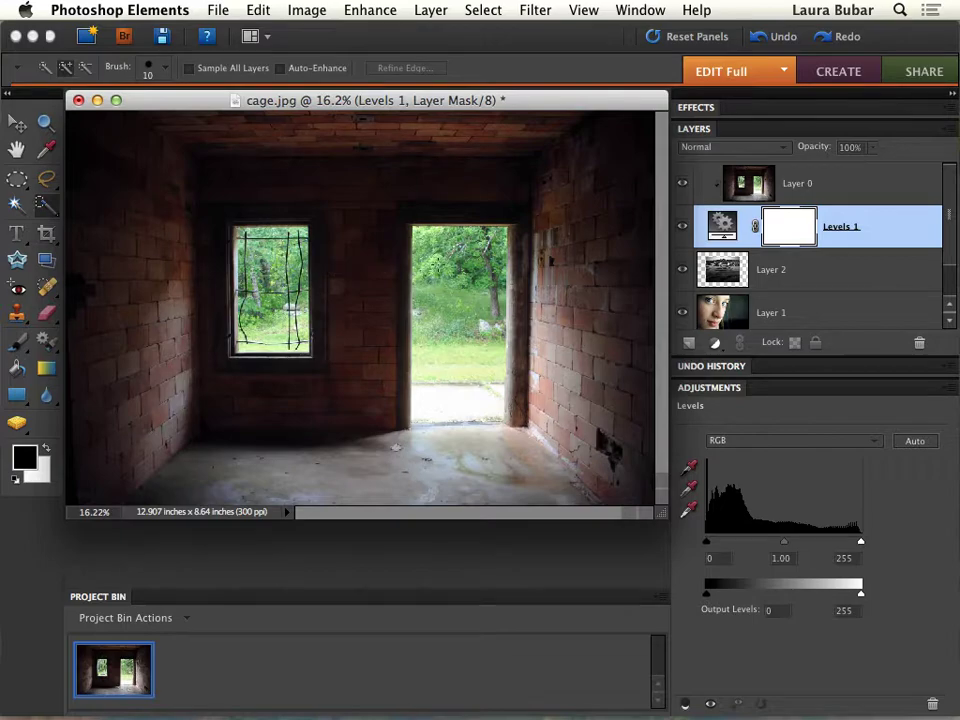
mouse_move(439, 296)
left_mouse_down()
mouse_move(424, 246)
mouse_move(476, 249)
mouse_move(482, 366)
mouse_move(478, 388)
mouse_move(462, 398)
left_mouse_up()
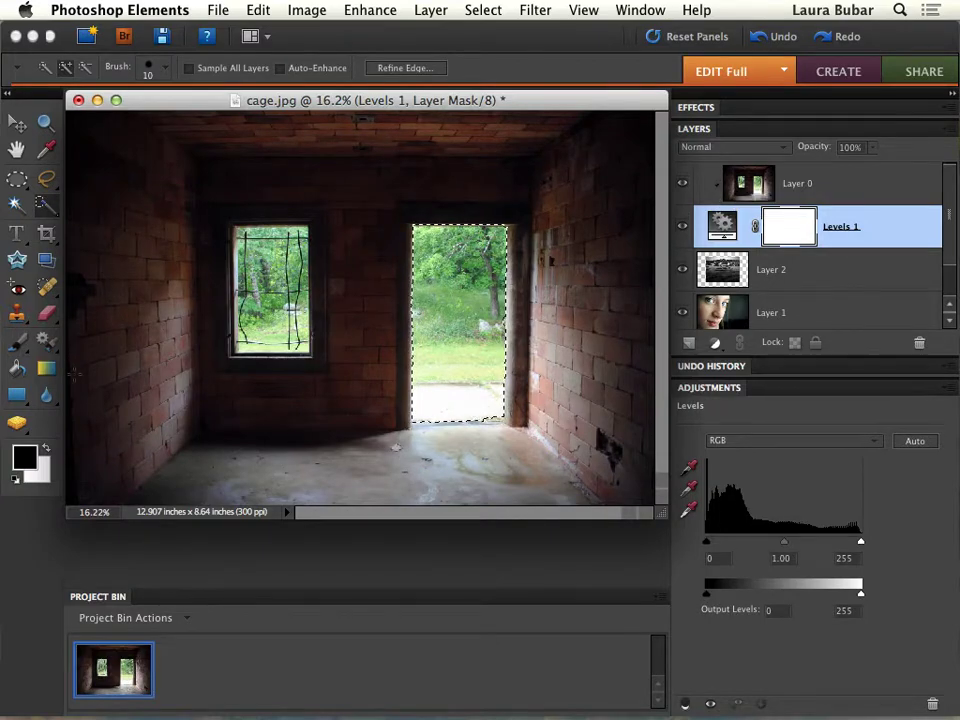
left_click(16, 367)
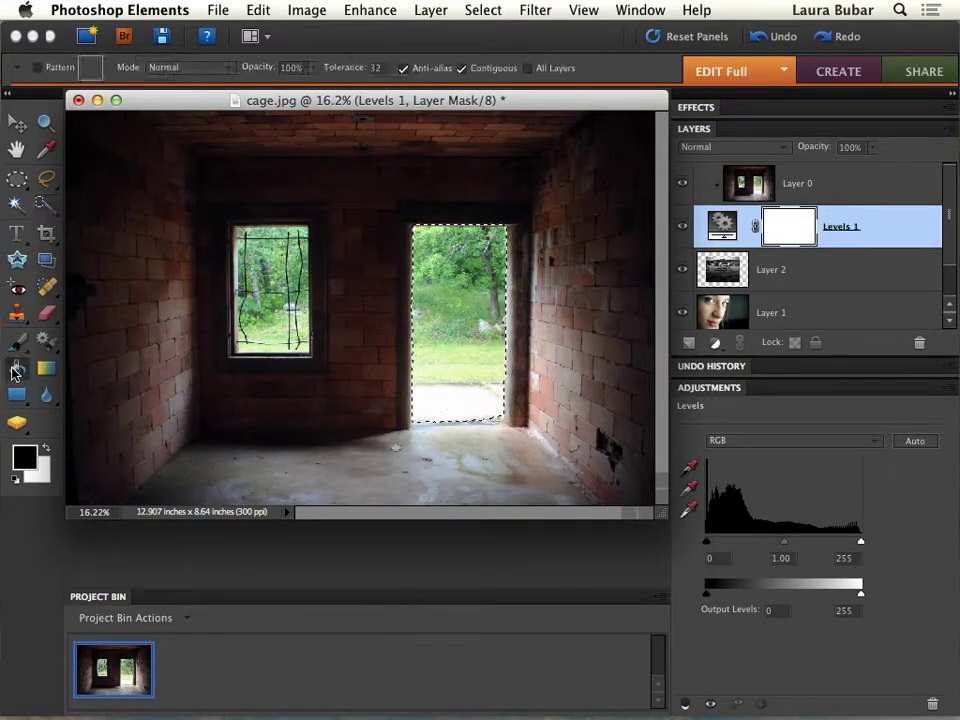
Paint-bucket black into the doorway, then Quick Select the window and fill it black on the mask
left_click(463, 289)
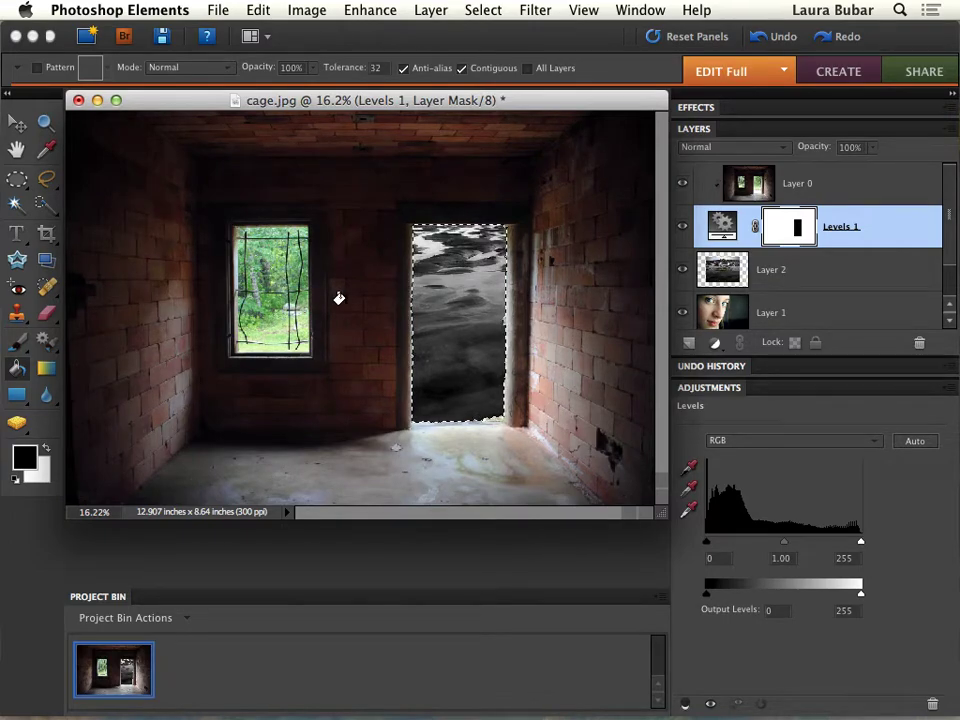
key("super+d")
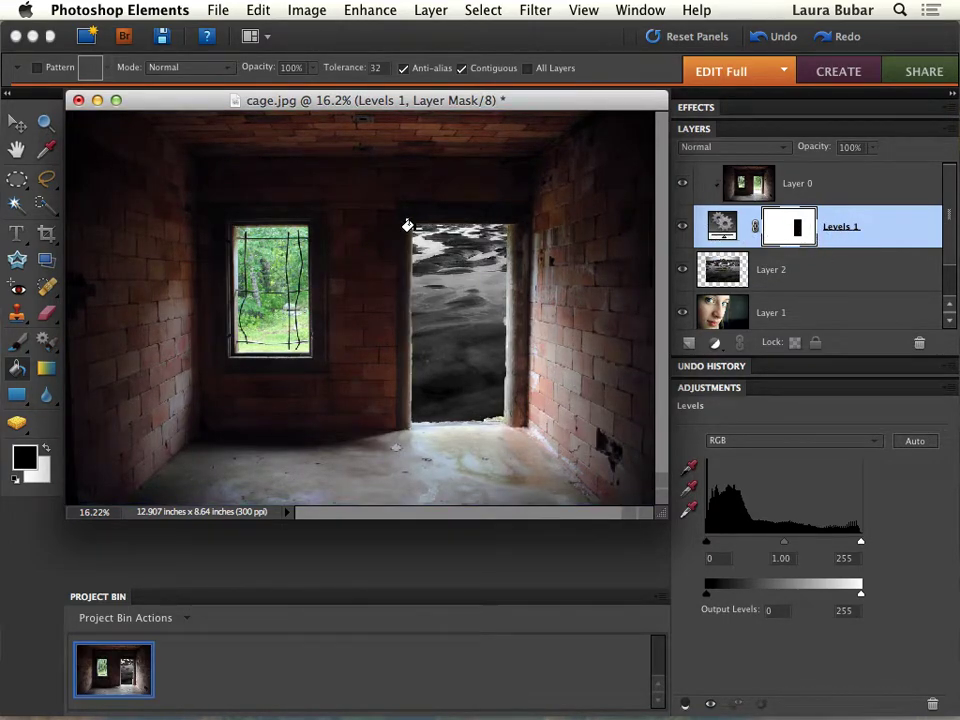
left_click(46, 204)
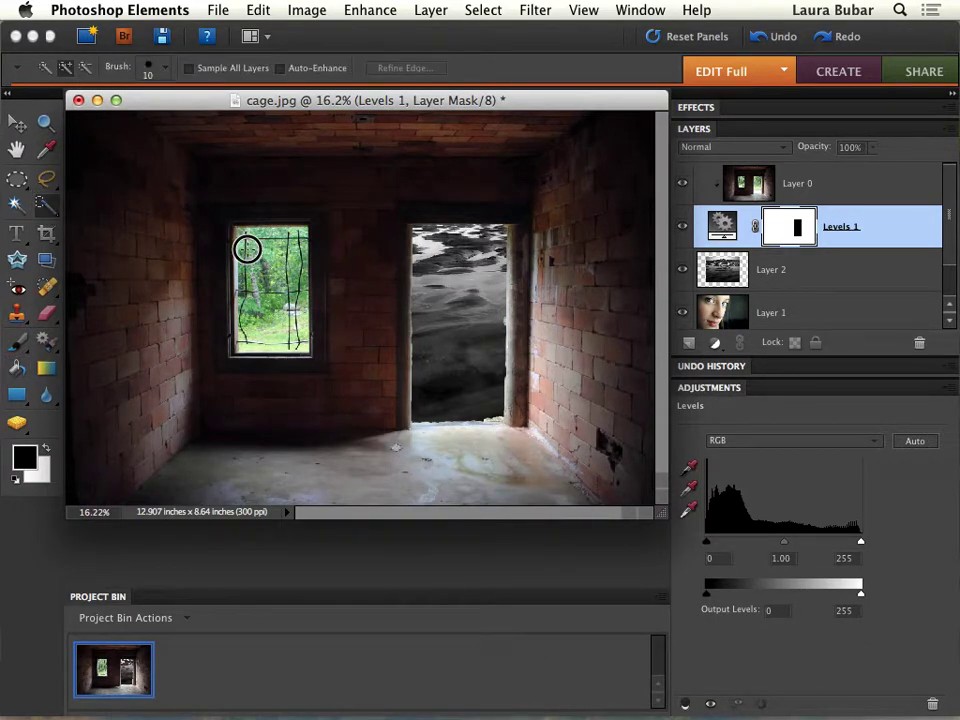
mouse_move(246, 249)
left_mouse_down()
mouse_move(253, 320)
mouse_move(284, 326)
mouse_move(297, 252)
mouse_move(302, 313)
mouse_move(302, 237)
mouse_move(244, 229)
mouse_move(236, 311)
mouse_move(242, 346)
mouse_move(278, 347)
left_mouse_up()
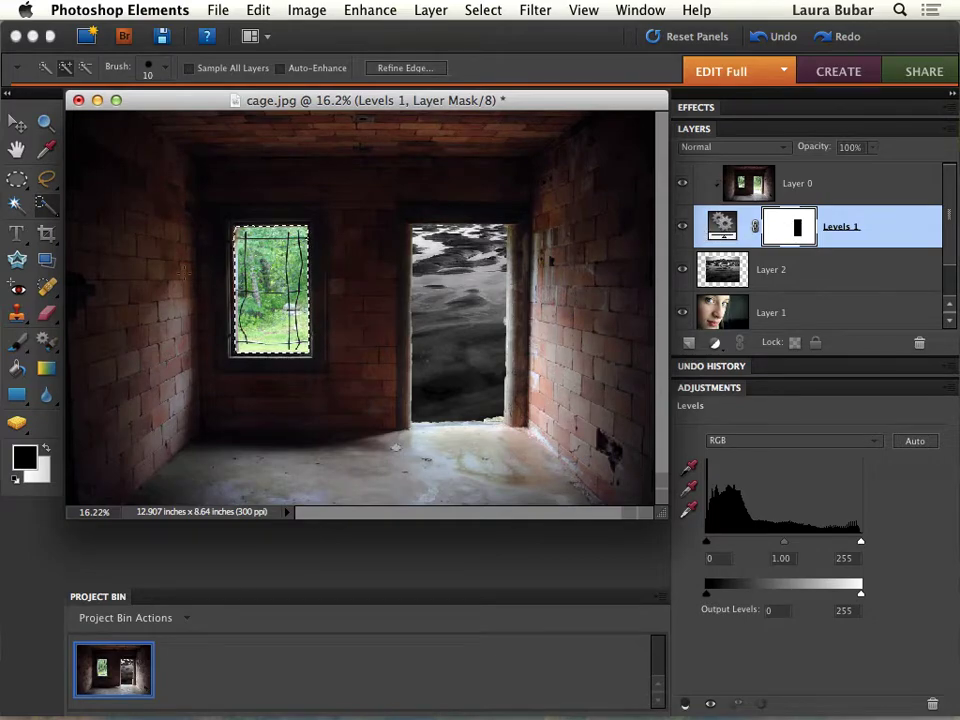
left_click(16, 370)
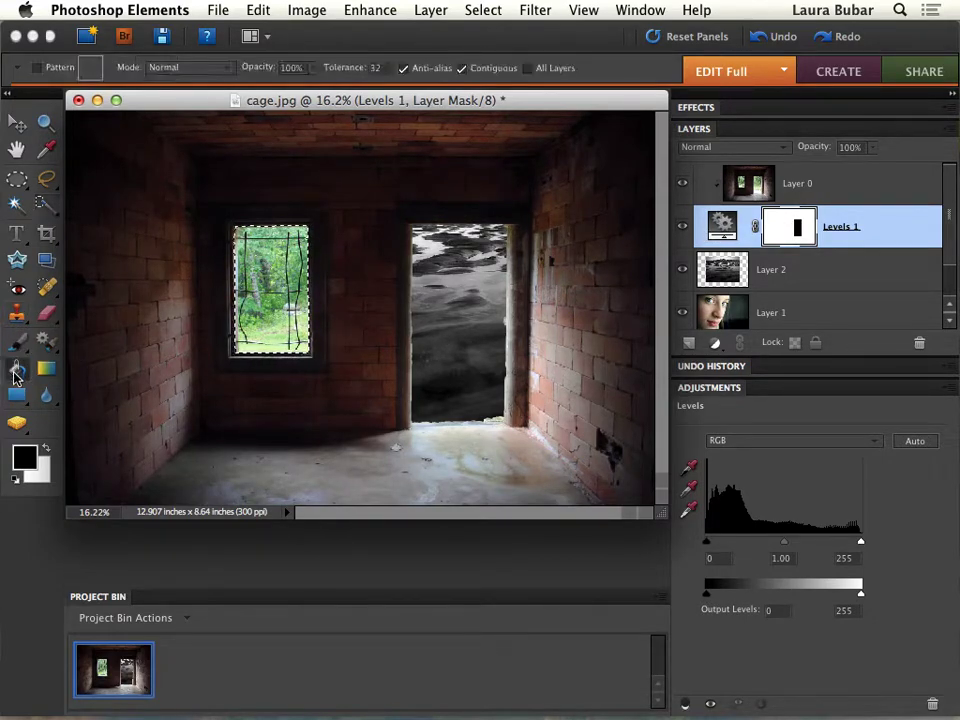
left_click(253, 260)
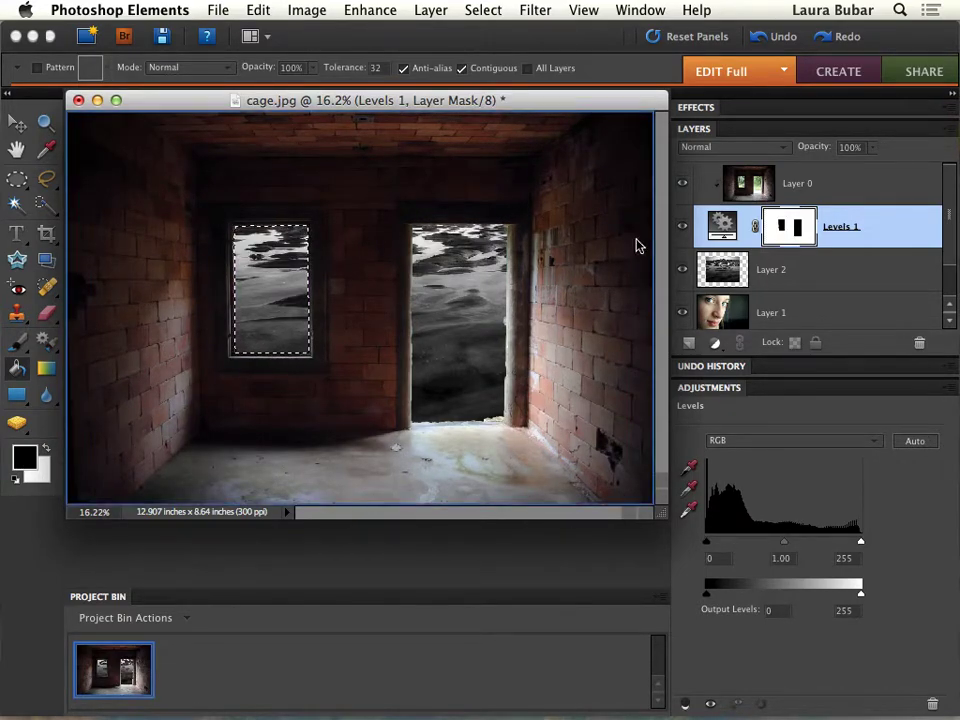
Shift the seascape Layer 2 so its horizon shows through the window and doorway
key("super+d")
left_click(783, 272)
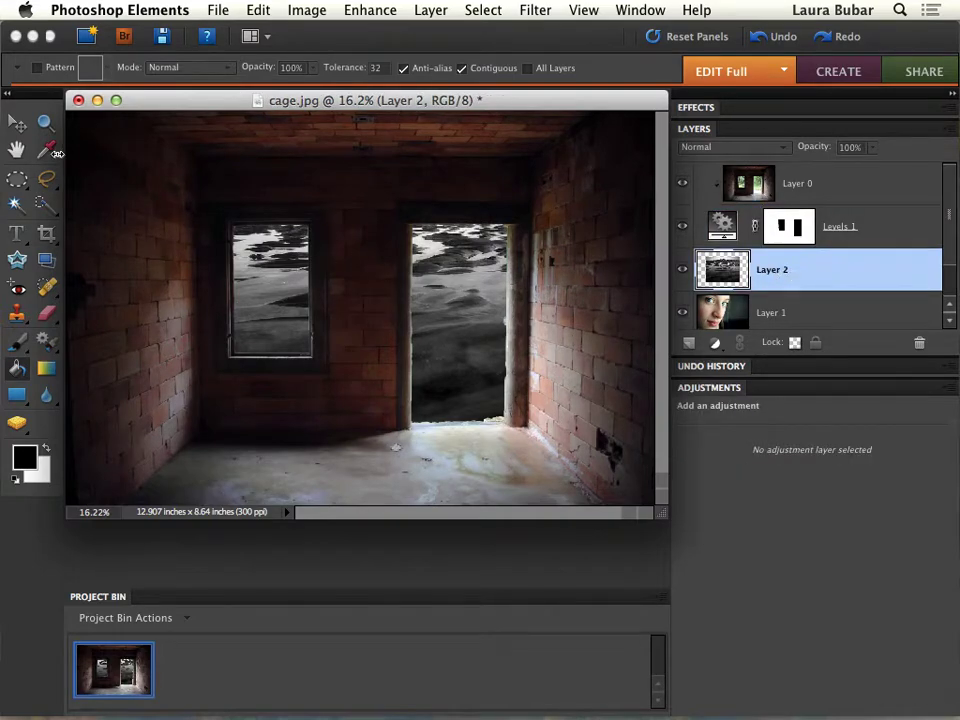
left_click(15, 127)
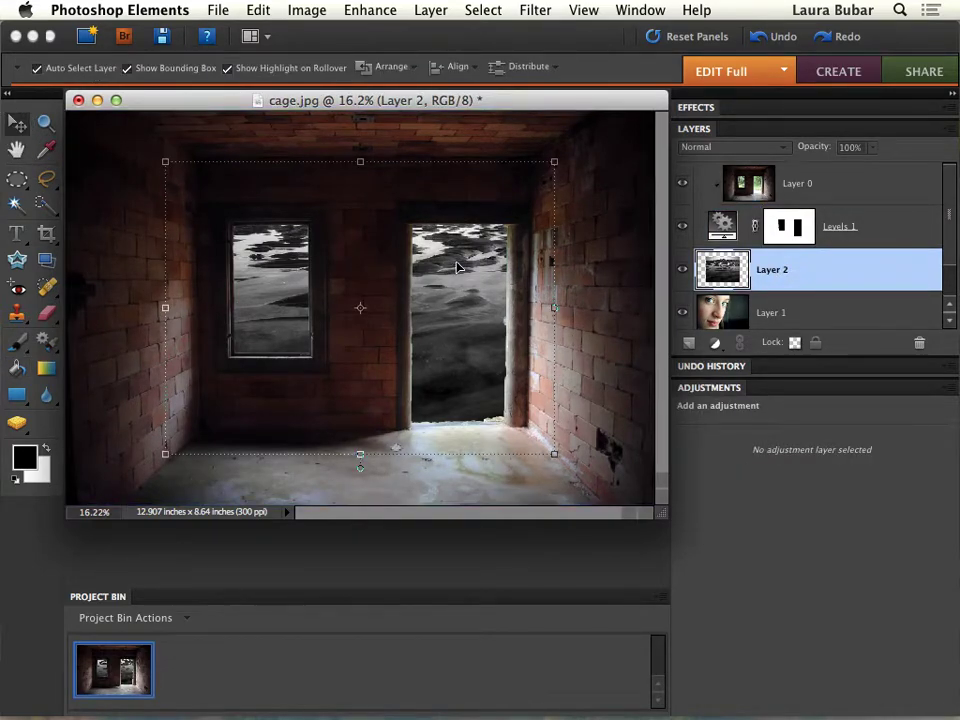
left_click_drag(455, 265, 484, 326)
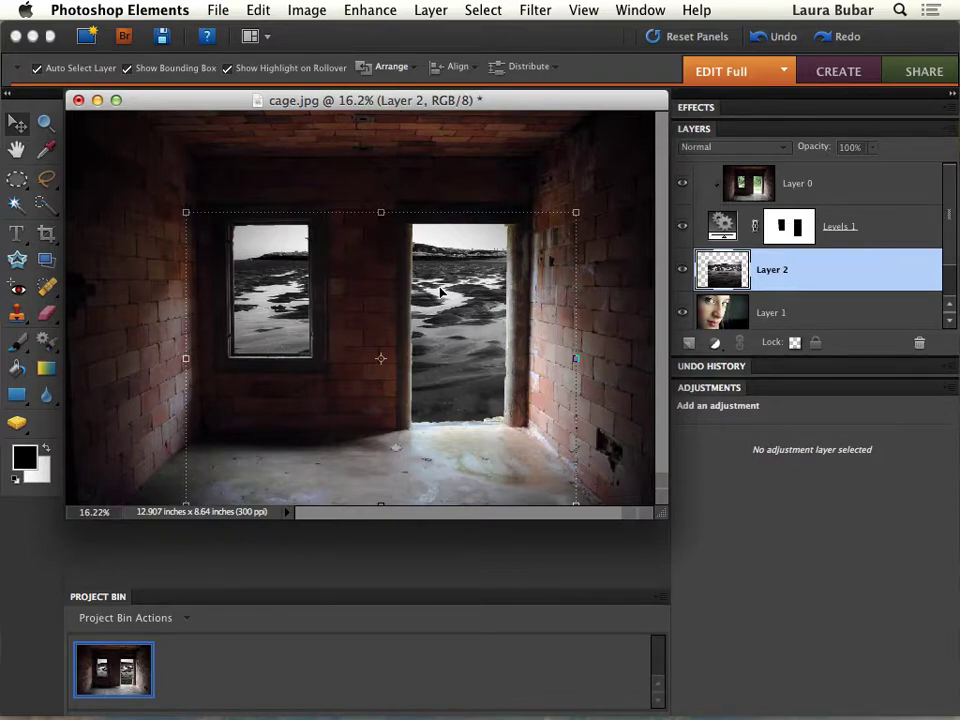
left_click_drag(440, 291, 476, 285)
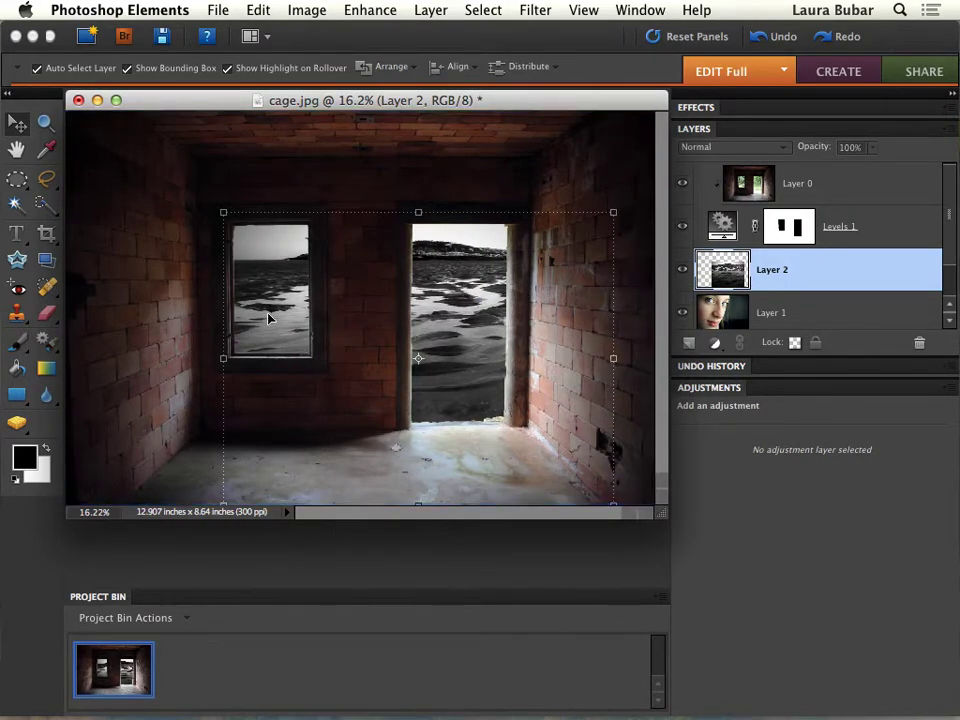
left_click(845, 183)
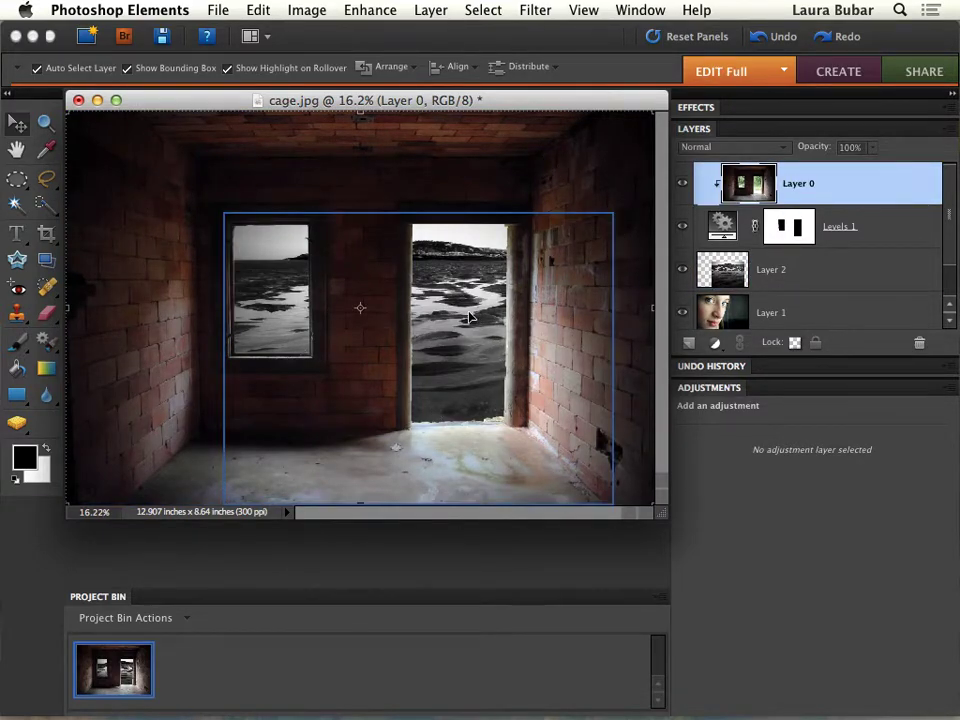
left_click(714, 342)
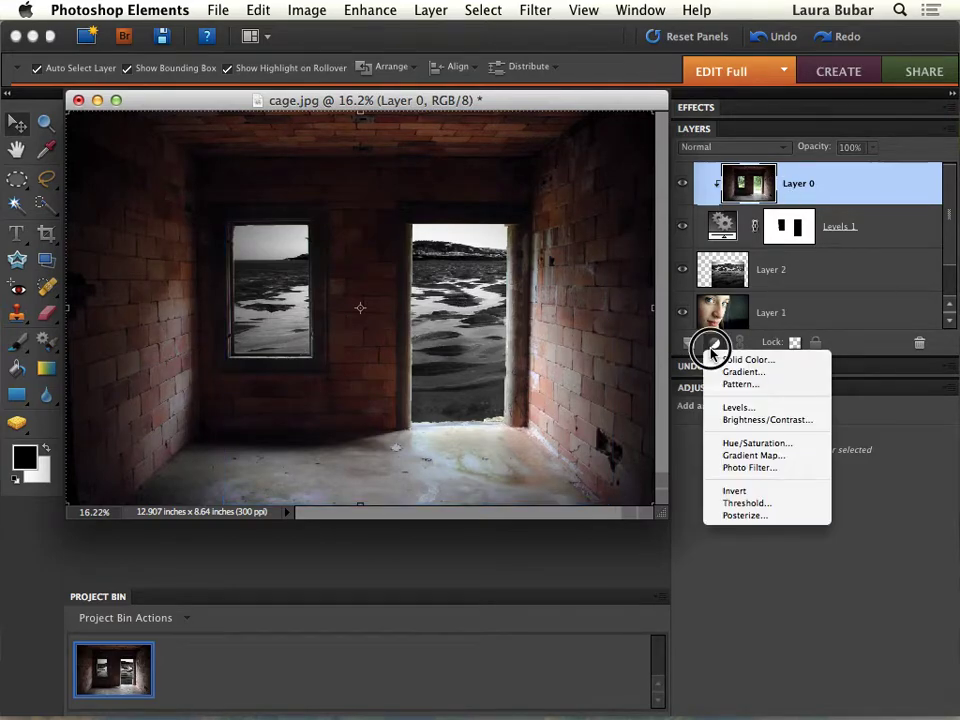
left_click(740, 457)
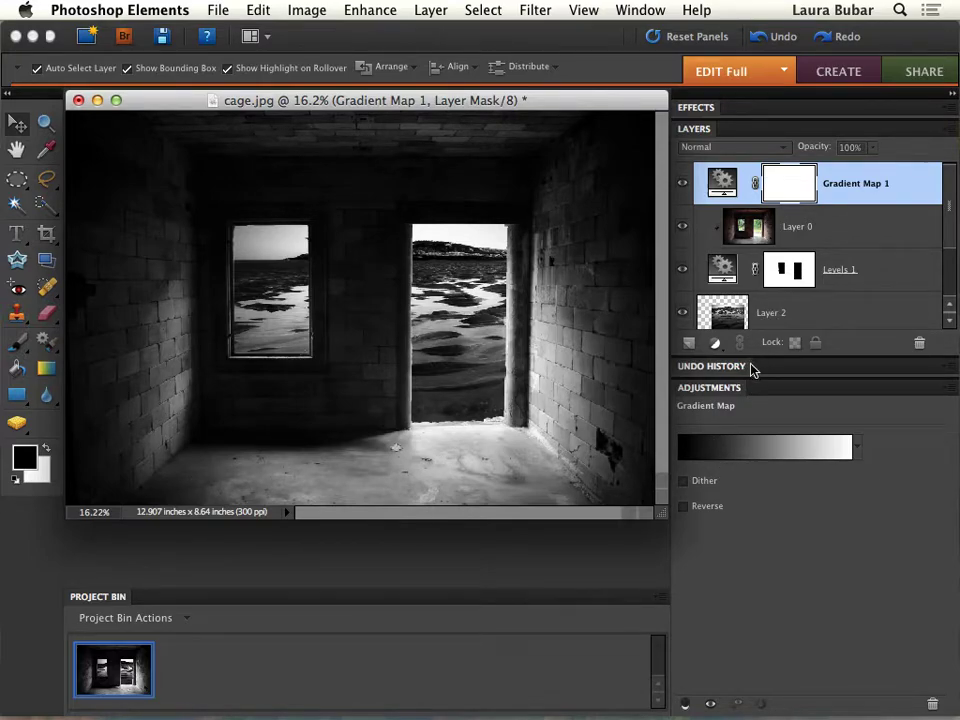
left_click(780, 377)
left_click(780, 377)
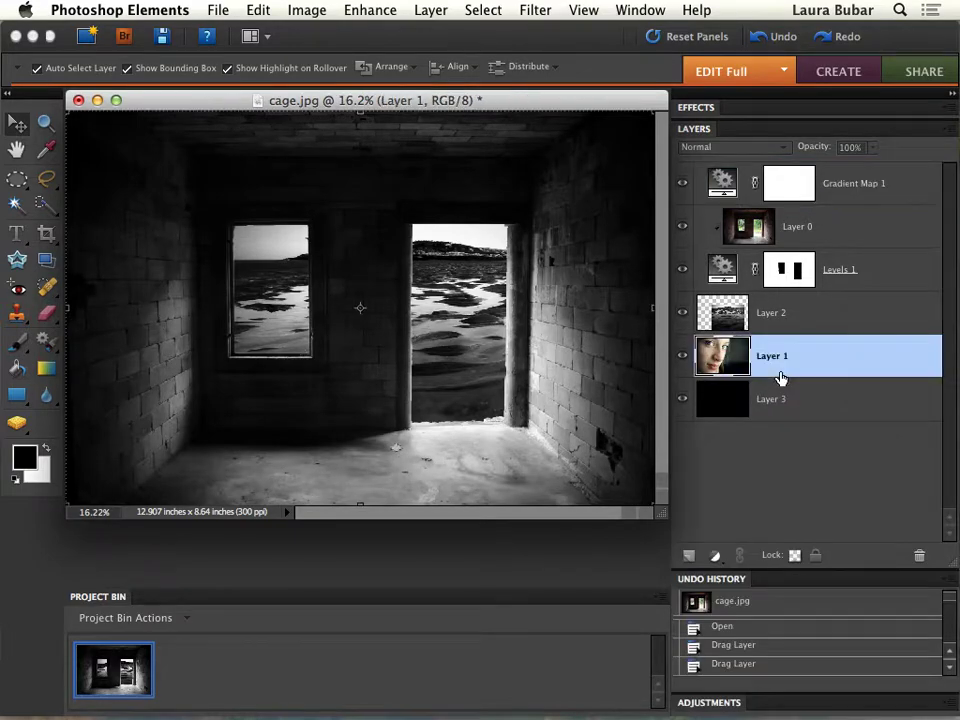
scroll(790, 650, "down", 8)
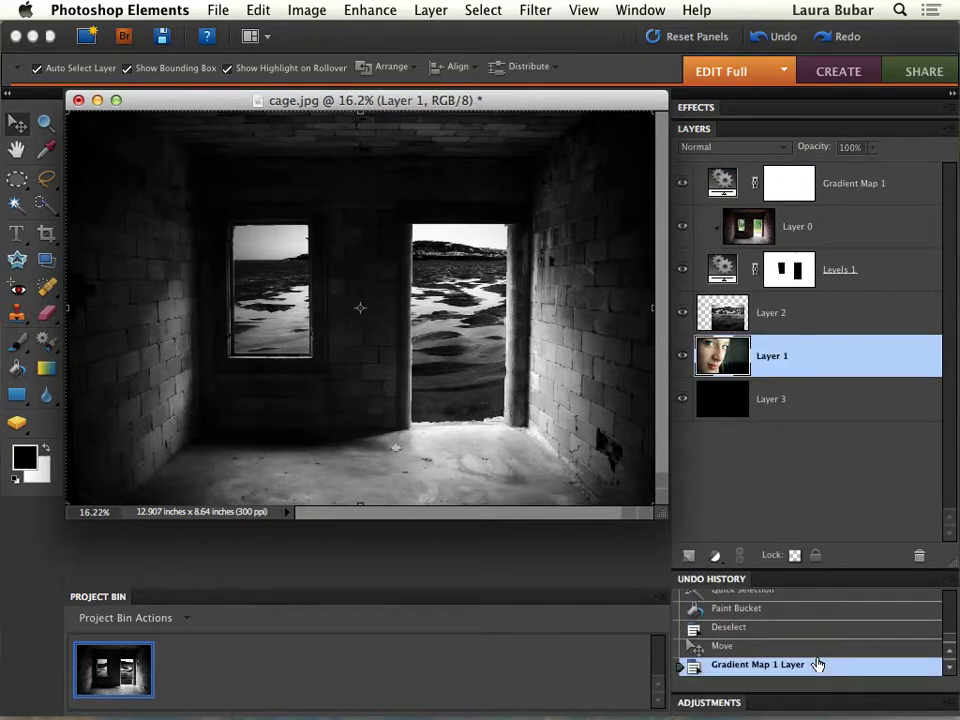
left_click(796, 648)
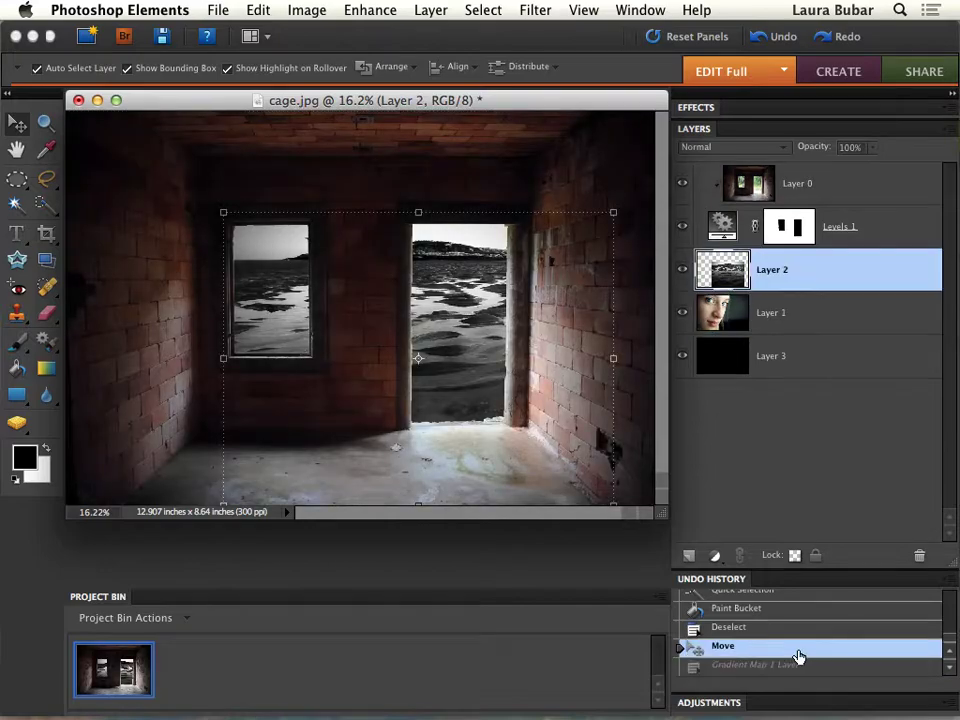
Hide the sea Layer 2 and move the face Layer 1 so the eyes sit slightly lower
left_click(682, 271)
left_click(801, 312)
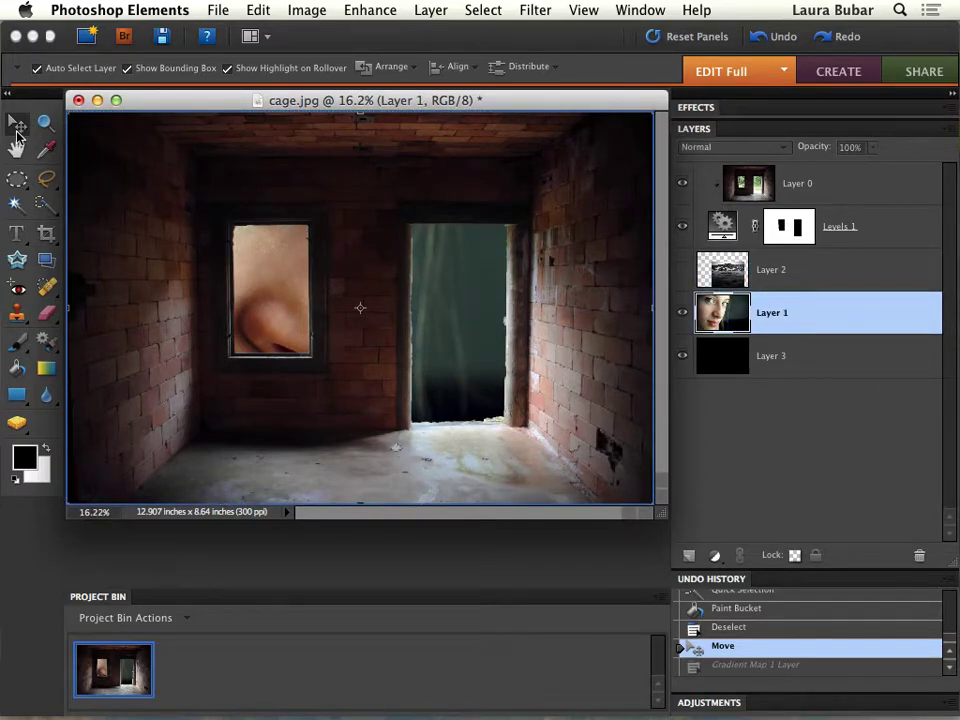
left_click_drag(266, 255, 338, 362)
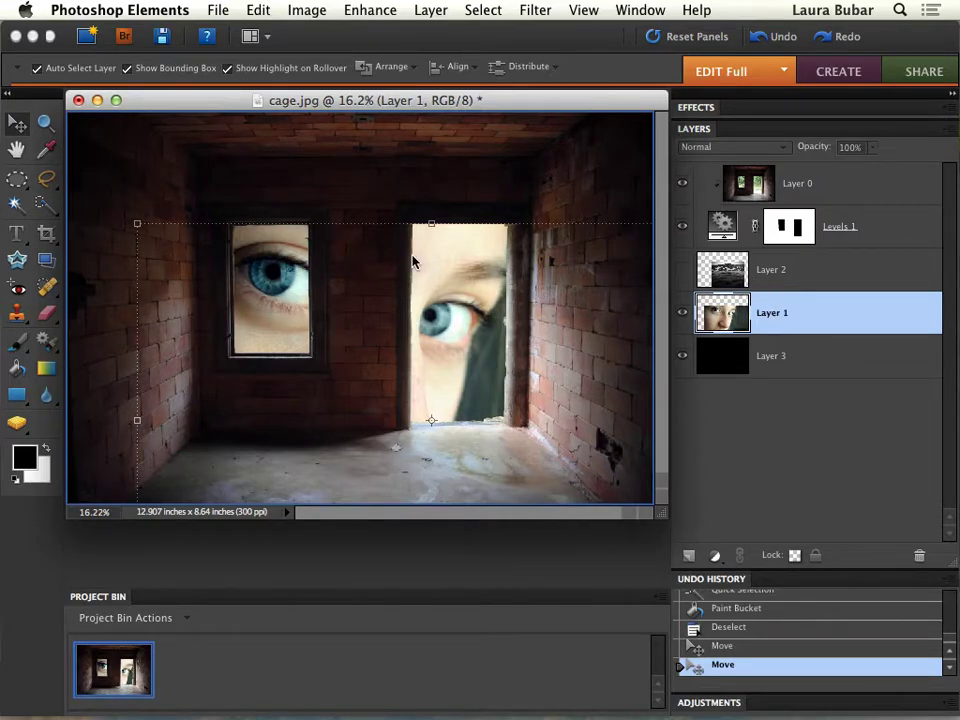
mouse_move(467, 274)
left_mouse_down()
mouse_move(474, 293)
mouse_move(459, 283)
left_mouse_up()
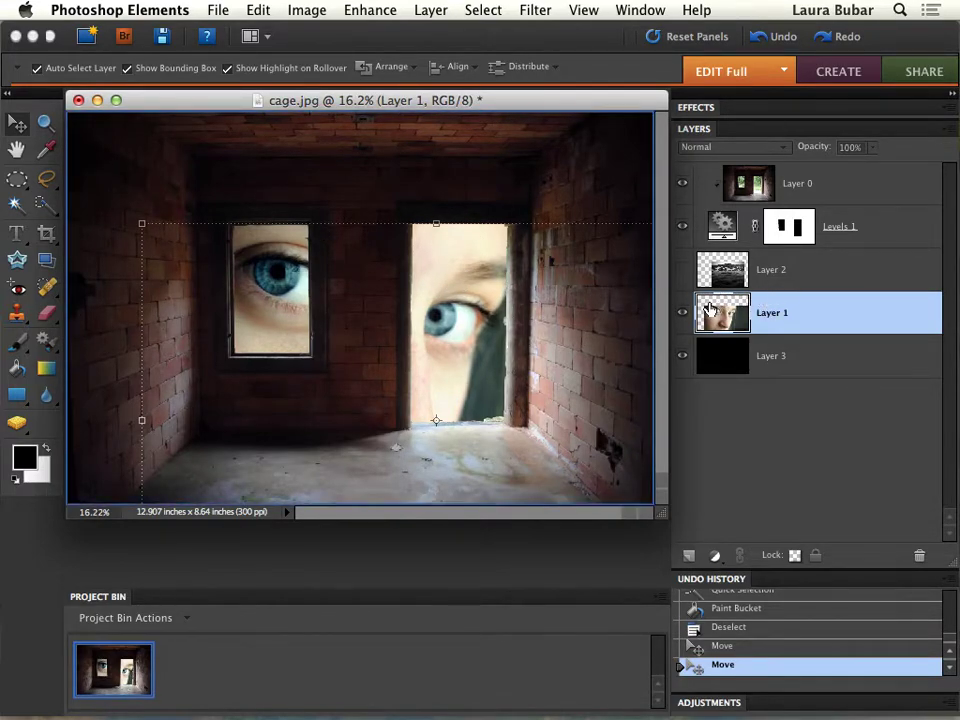
left_click(786, 280)
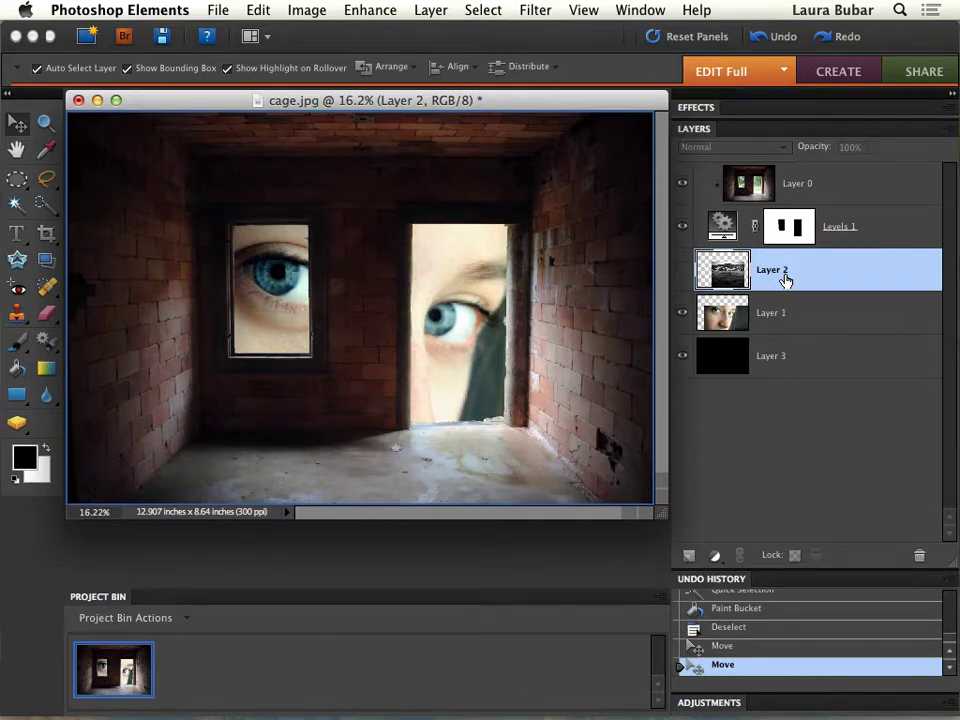
Delete the seascape Layer 2 to the trash and make the room Layer 0 active
left_click_drag(786, 280, 919, 555)
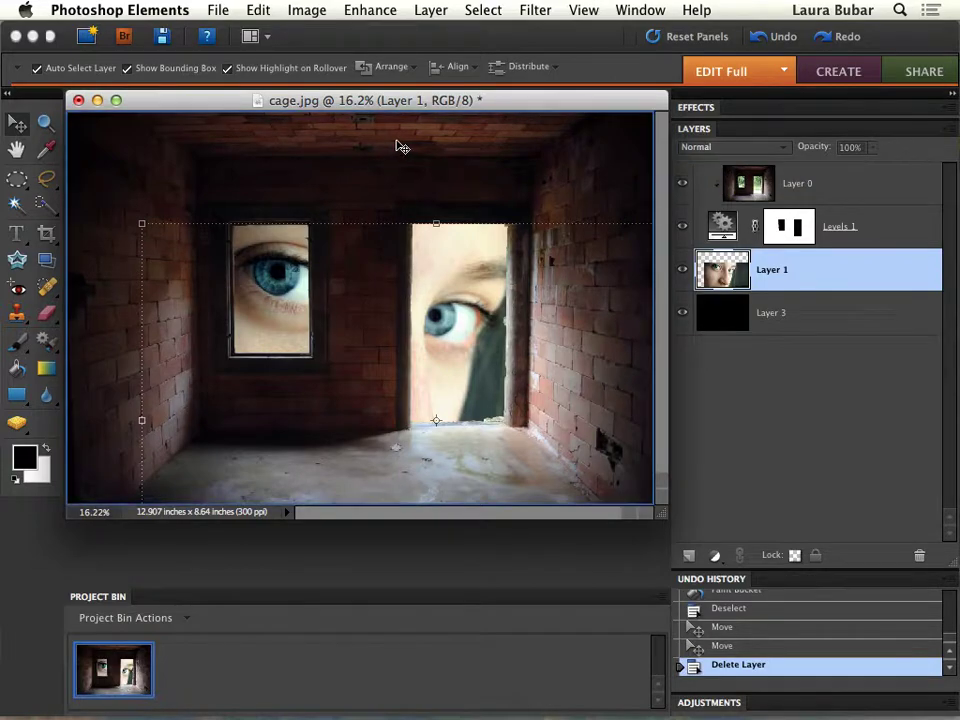
left_click(622, 177)
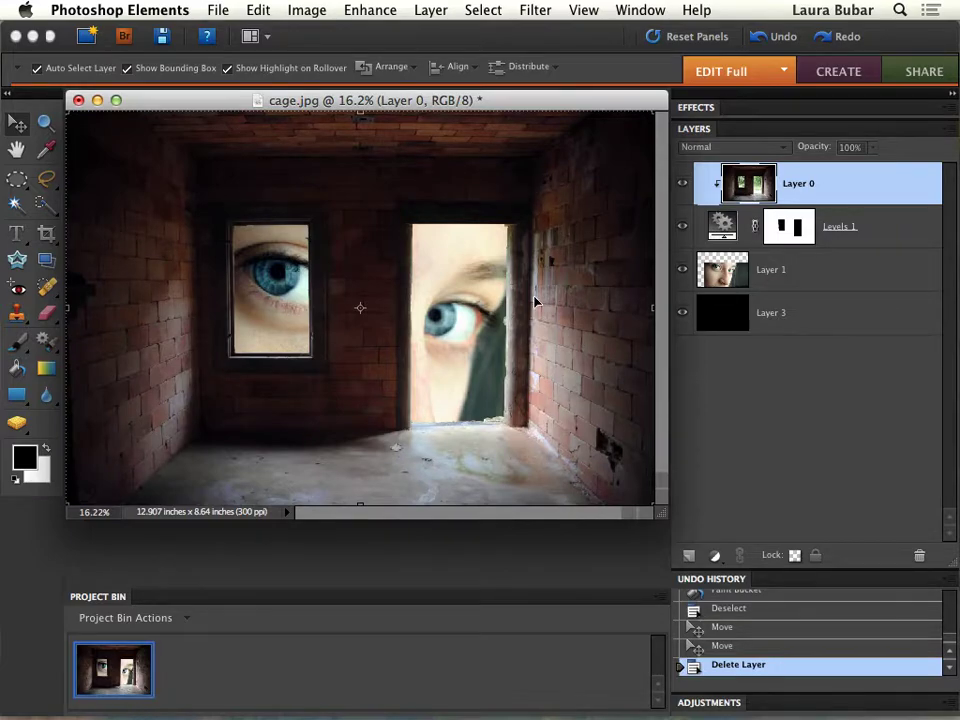
Open DSC_0465.JPG, the boy-with-bubbles photo, in Photoshop Elements from Finder
key("super+Tab")
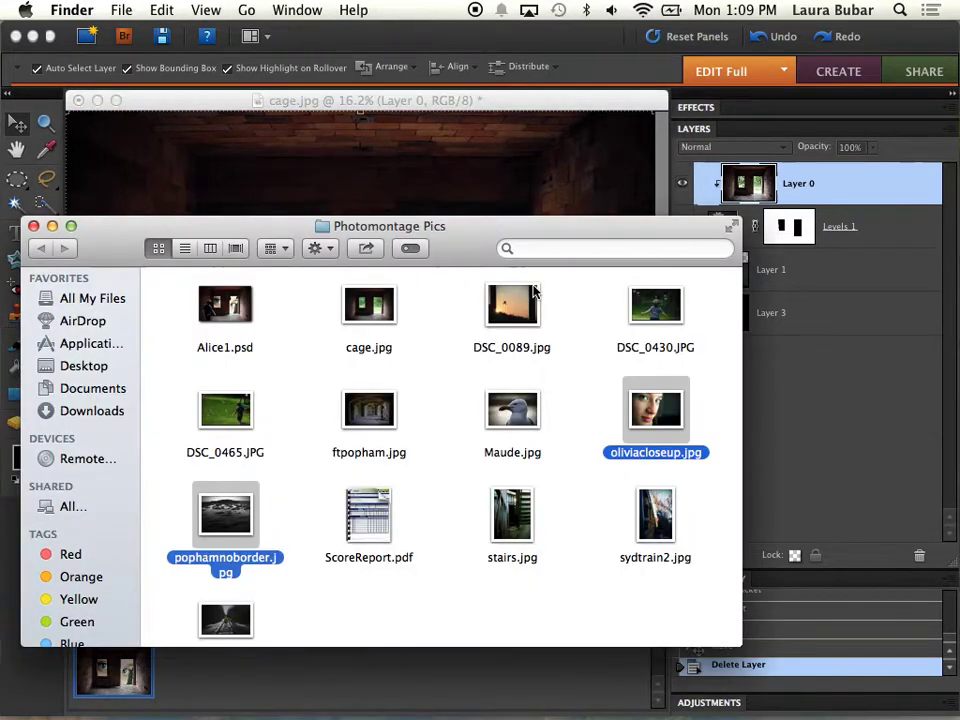
left_click(237, 414, "super")
right_click(237, 414)
left_click(148, 448)
left_click(165, 431)
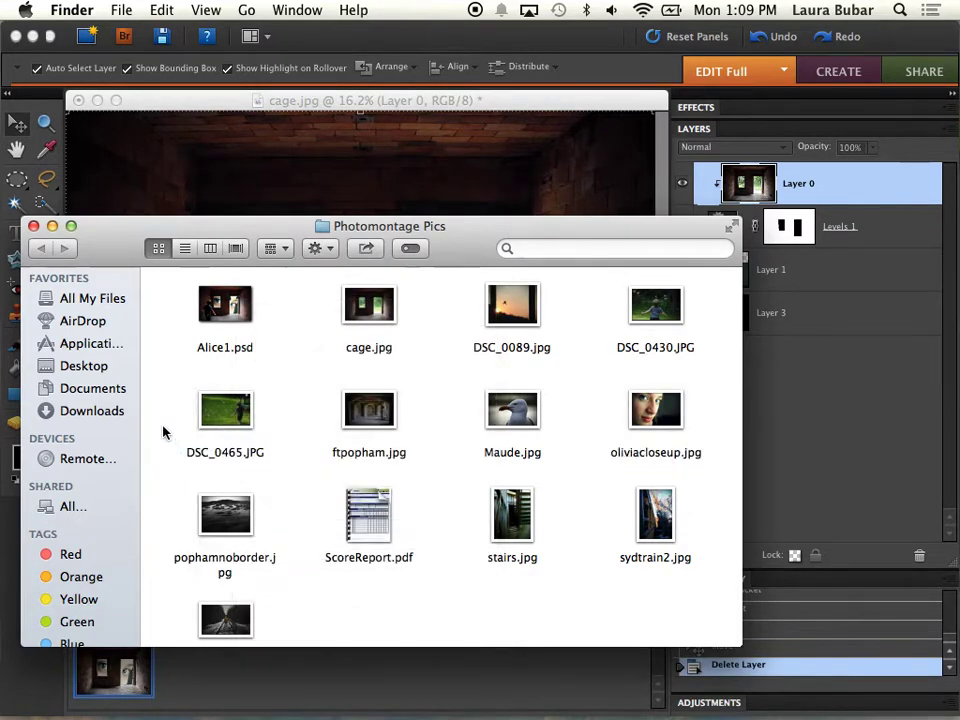
right_click(228, 422)
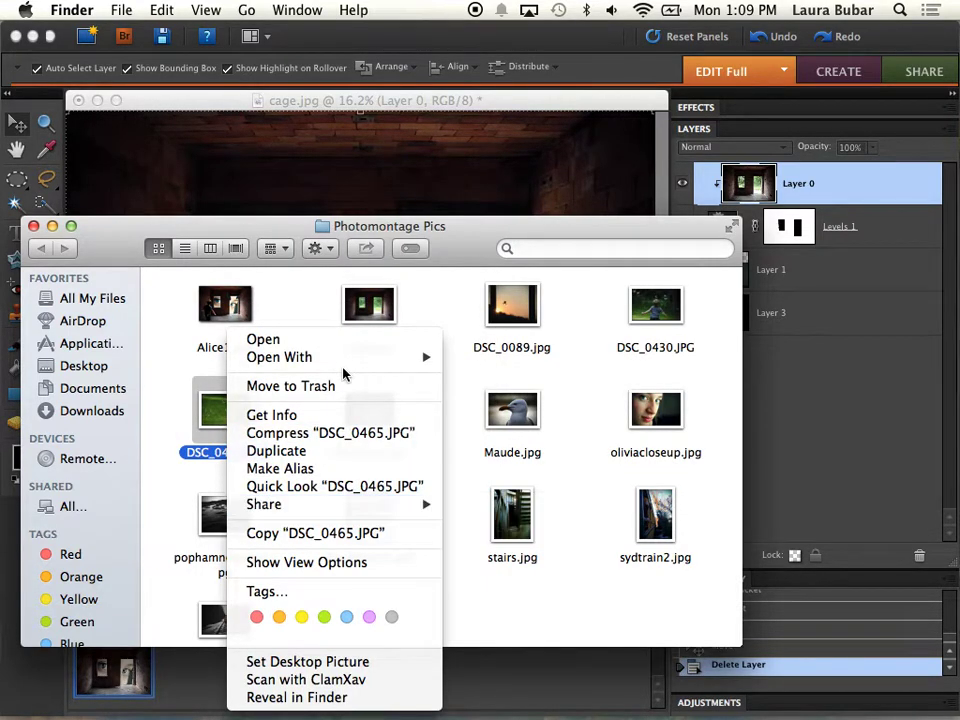
mouse_move(352, 362)
left_click(497, 389)
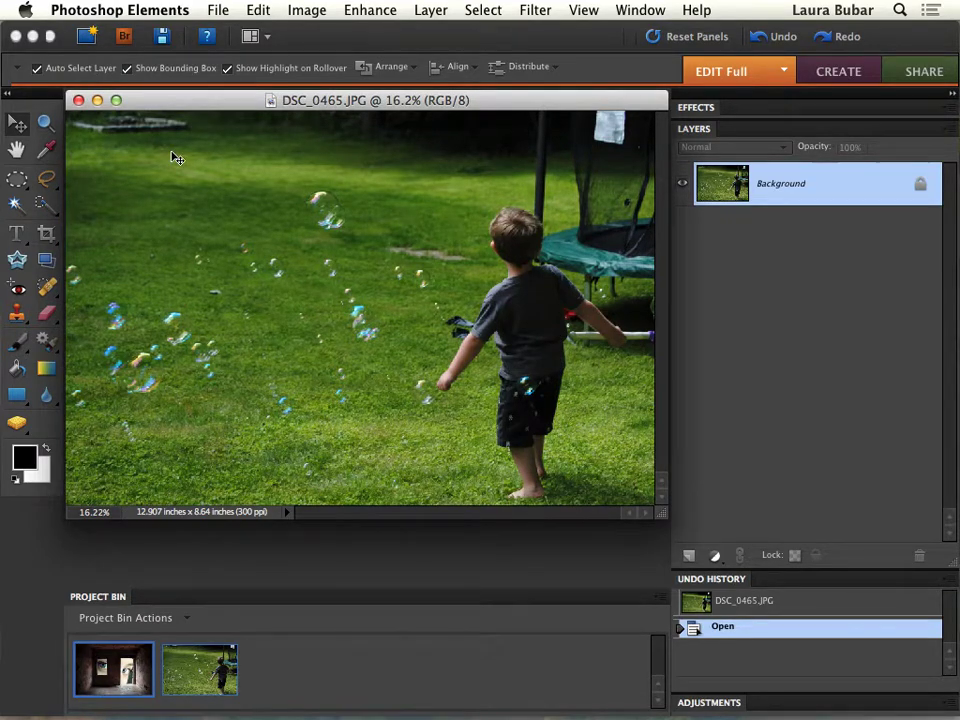
Copy the boy photo into cage.jpg as a new layer, close the original, and position it
left_click(43, 205)
left_click_drag(330, 100, 651, 166)
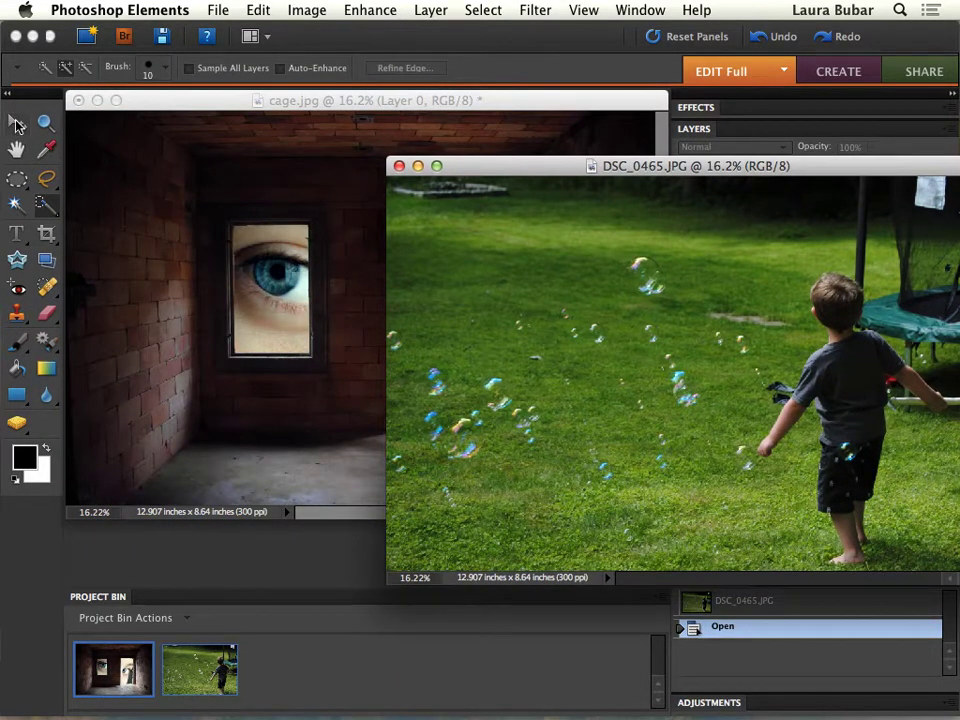
key("v")
left_click_drag(624, 314, 296, 294)
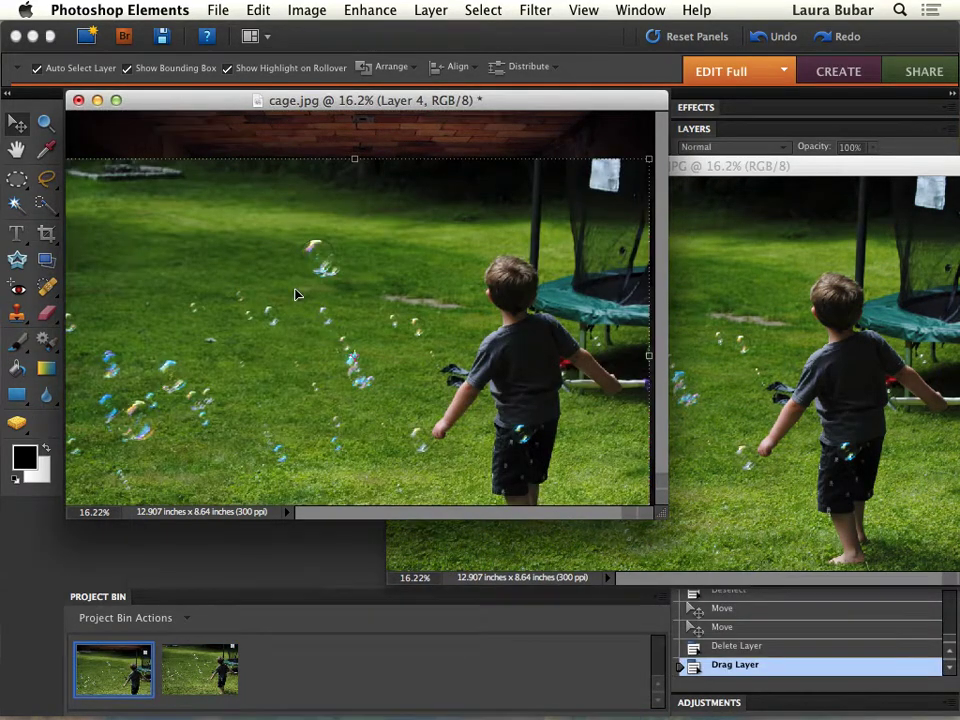
left_click_drag(505, 242, 493, 208)
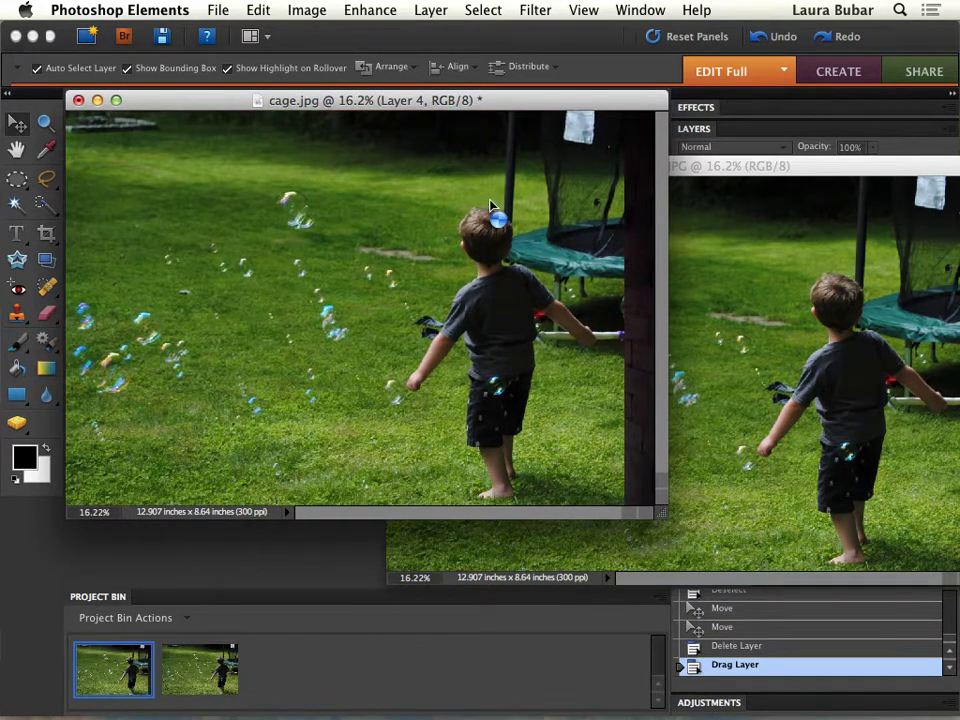
left_click(770, 177)
left_click(399, 166)
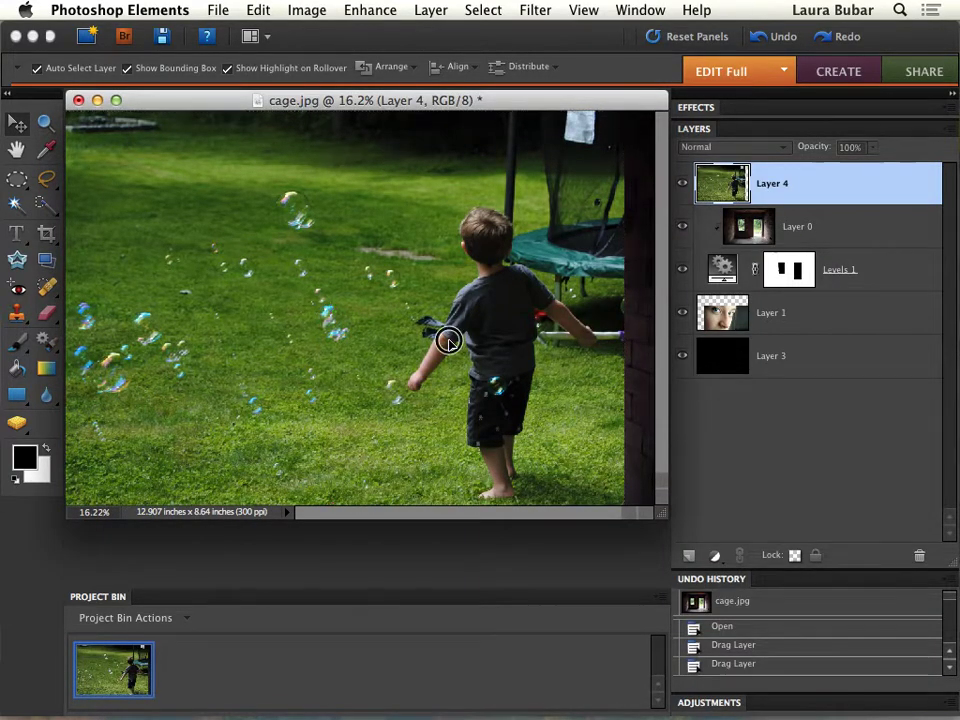
left_click_drag(448, 339, 476, 339)
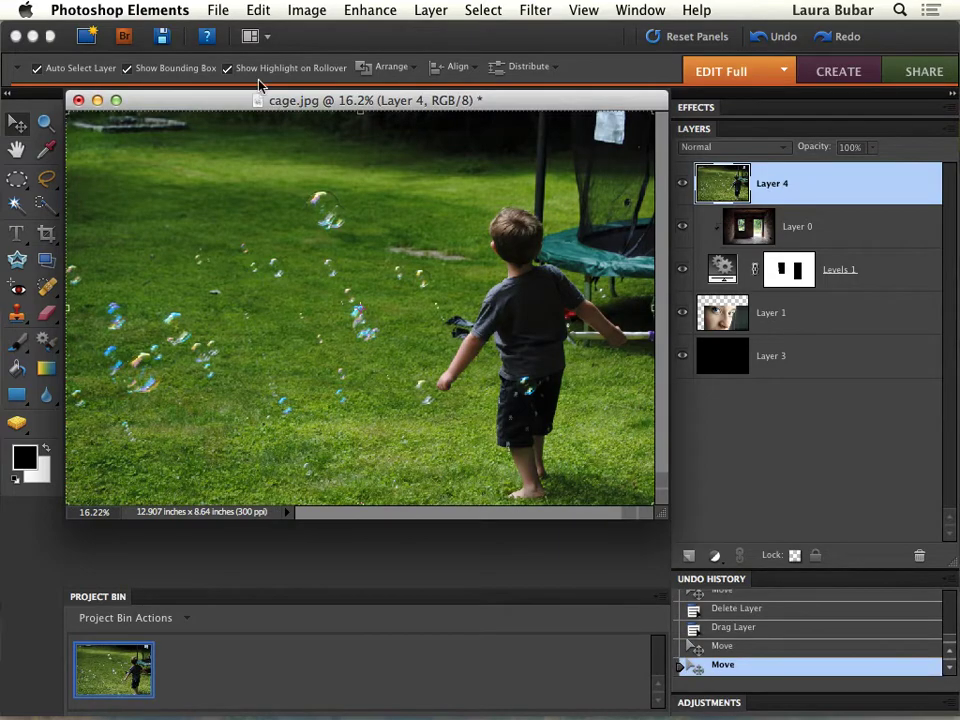
Flip the boy photo layer horizontally so the boy faces right
left_click(307, 10)
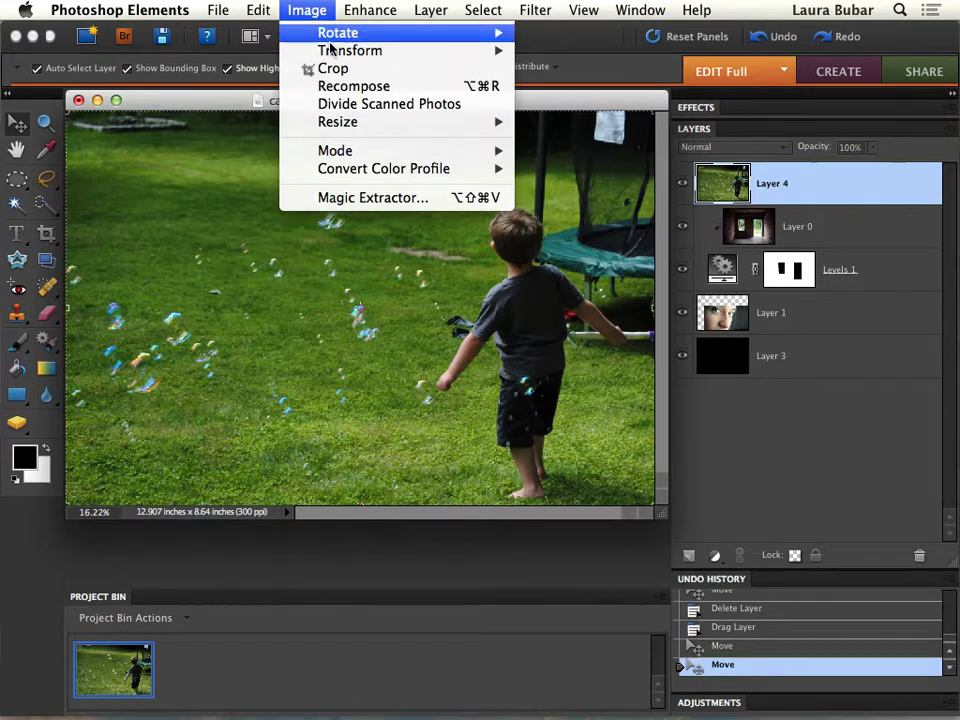
mouse_move(349, 33)
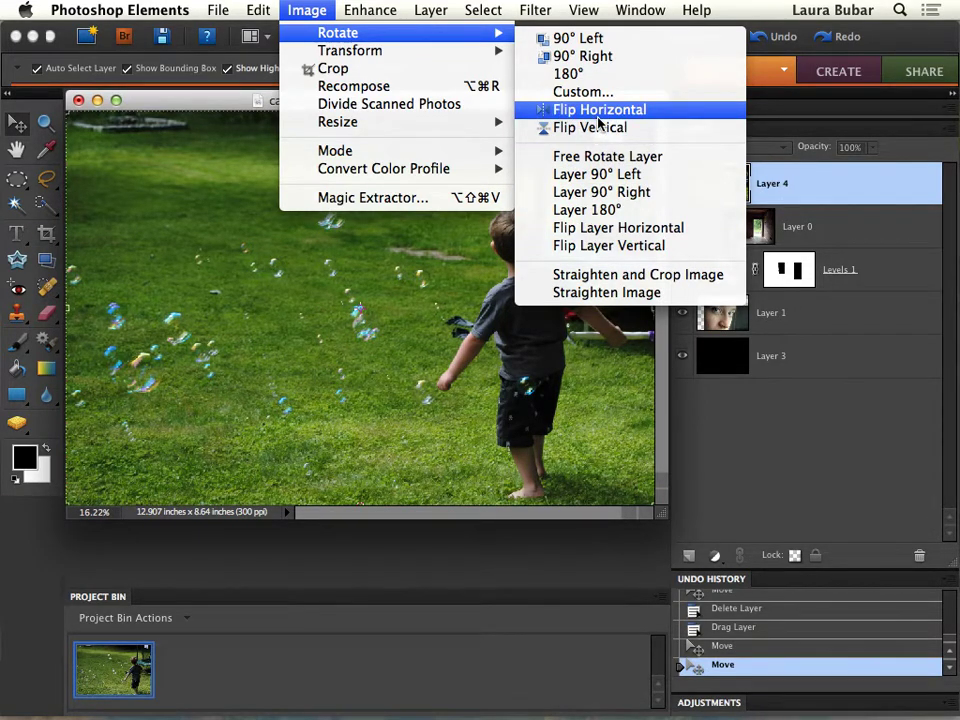
left_click(612, 229)
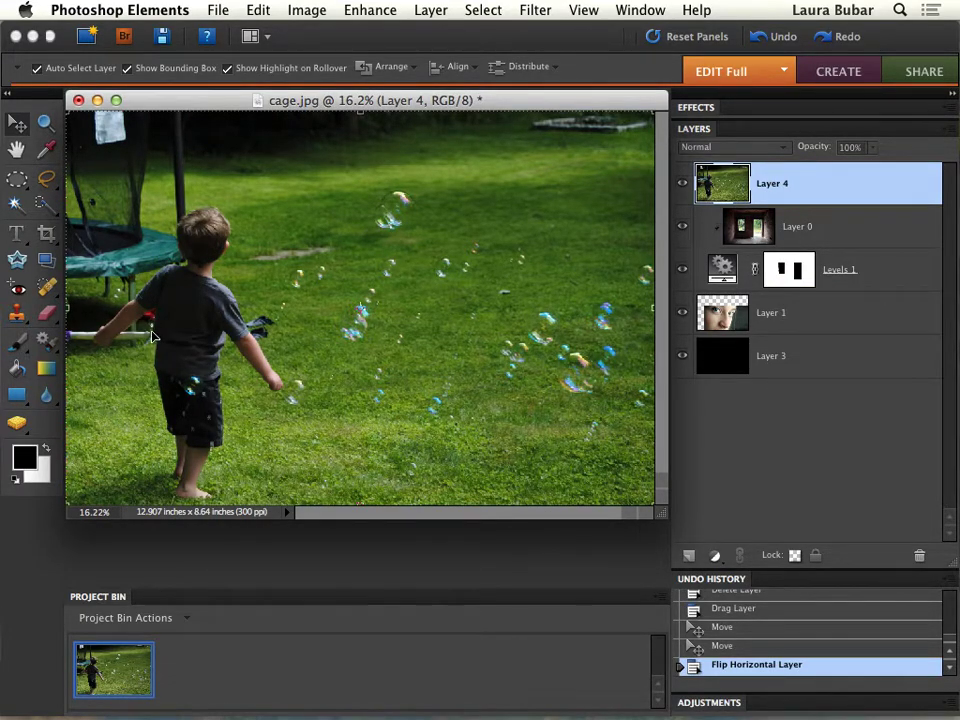
Brush a quick selection over the boy in Layer 4, from his head down to his feet
left_click(46, 205)
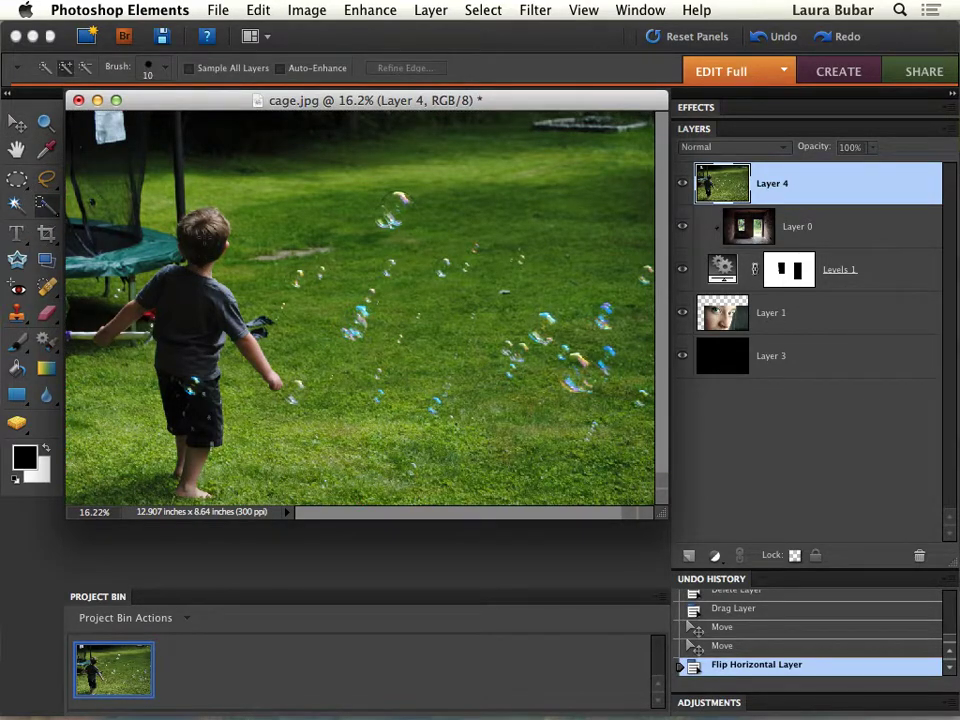
mouse_move(204, 242)
left_mouse_down()
mouse_move(214, 225)
mouse_move(199, 221)
mouse_move(208, 210)
mouse_move(201, 272)
mouse_move(210, 244)
mouse_move(229, 238)
mouse_move(201, 272)
mouse_move(197, 298)
left_mouse_up()
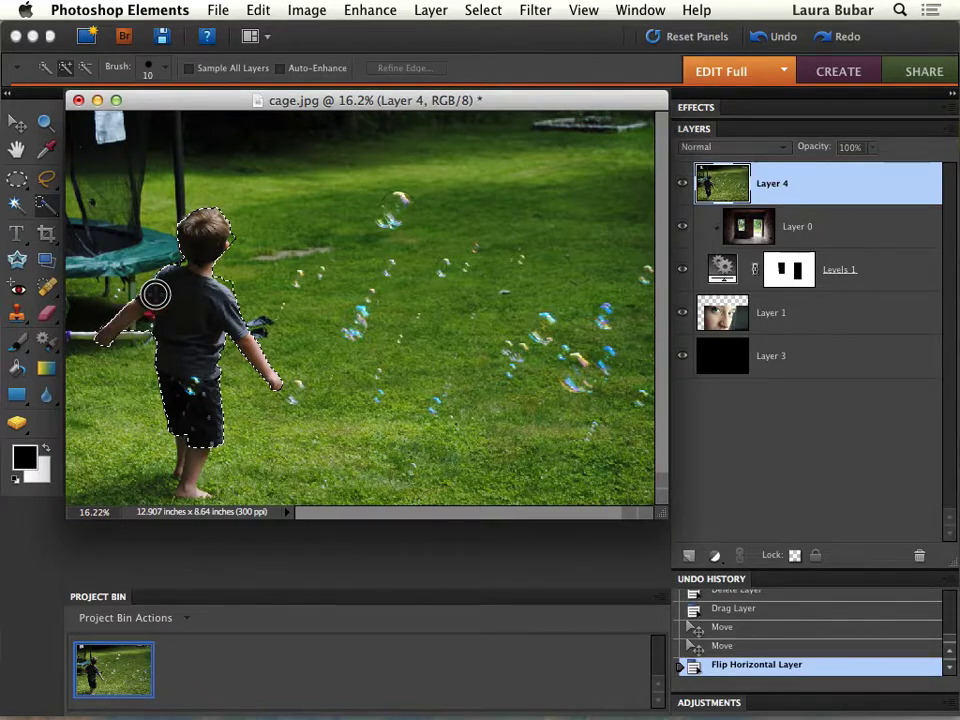
mouse_move(155, 294)
left_mouse_down()
mouse_move(183, 322)
mouse_move(190, 482)
left_mouse_up()
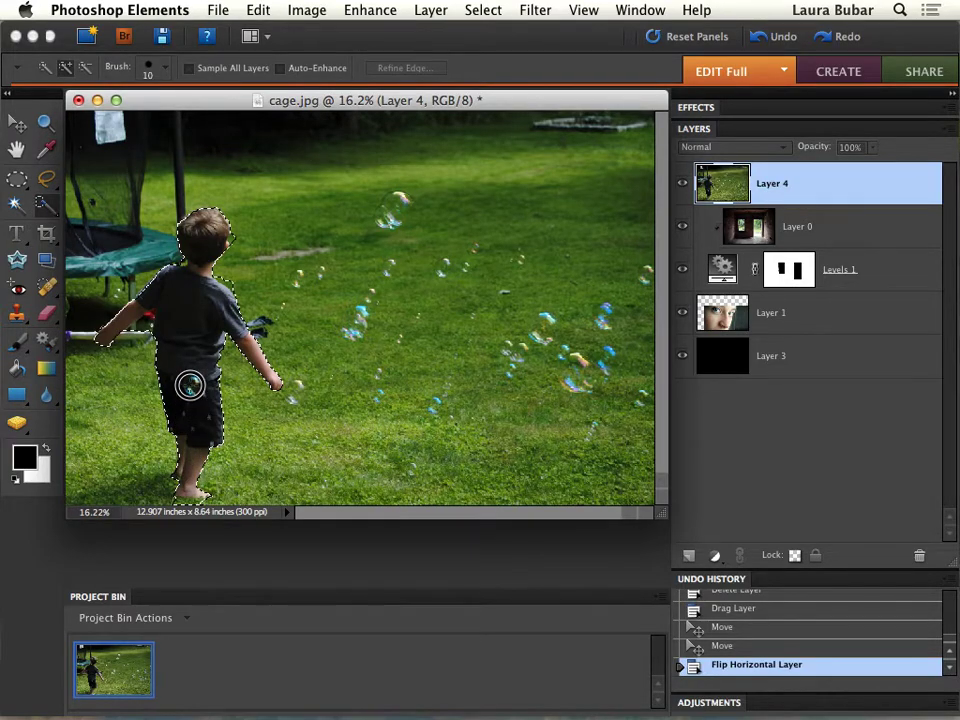
left_click_drag(190, 385, 213, 318)
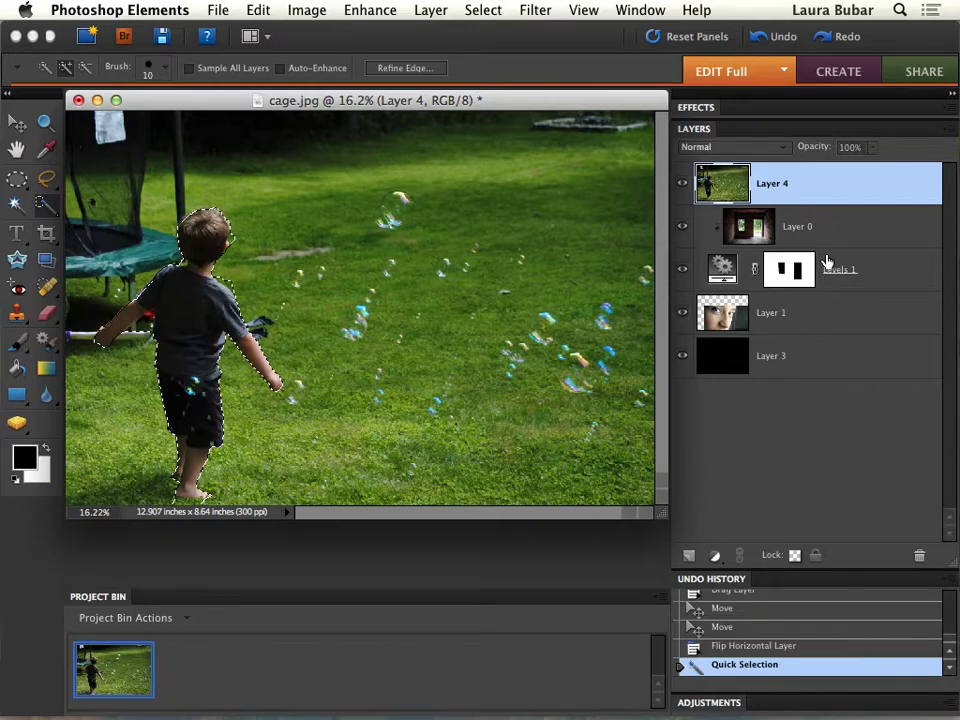
Add a Levels adjustment layer masked to the boy and move Levels 2 below Layer 4
left_click(717, 557)
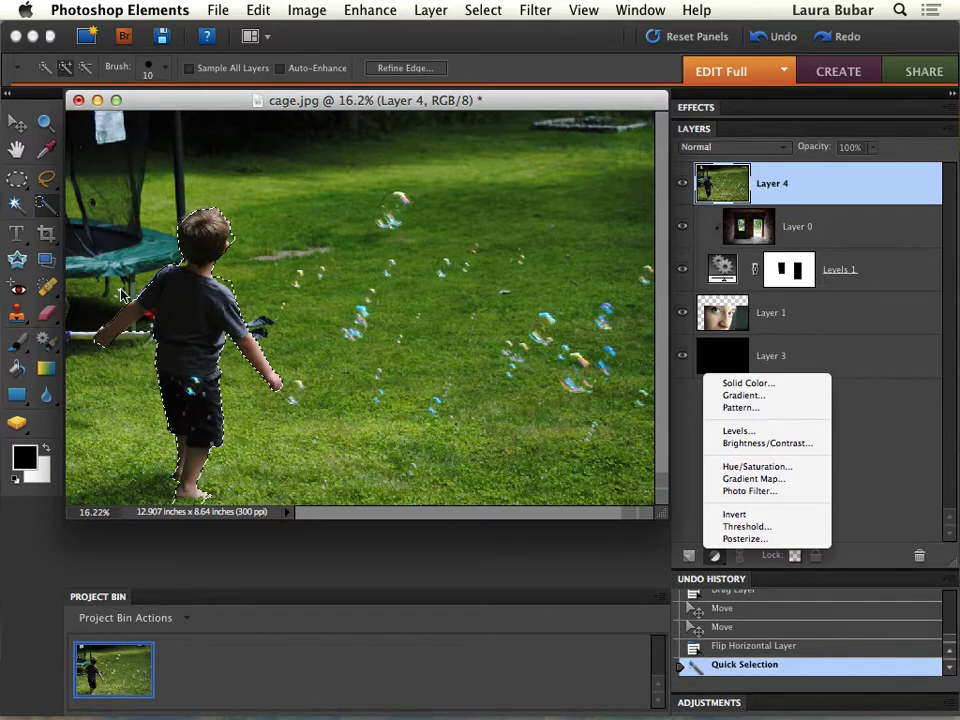
left_click(751, 437)
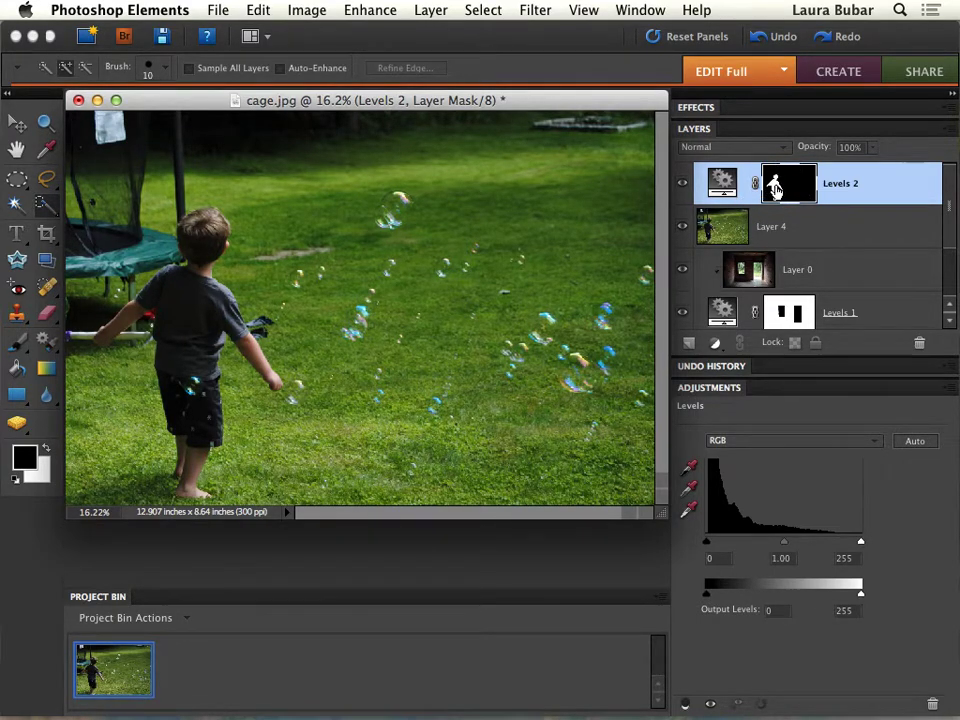
left_click_drag(775, 190, 842, 253)
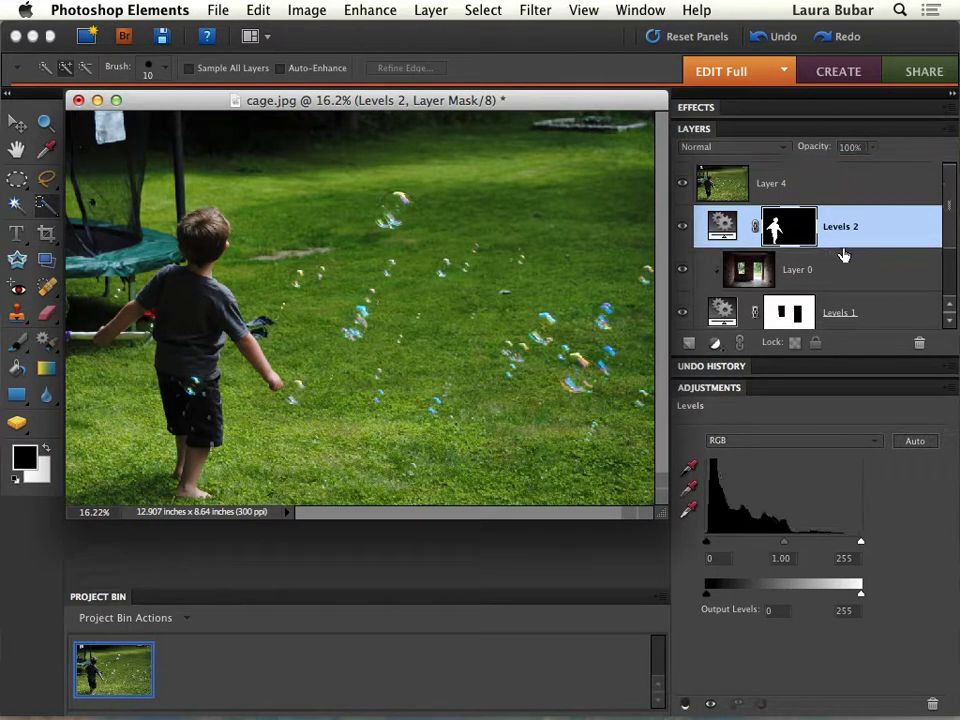
Clip Layer 4 to the boy-shaped Levels 2 adjustment layer
left_click(848, 195)
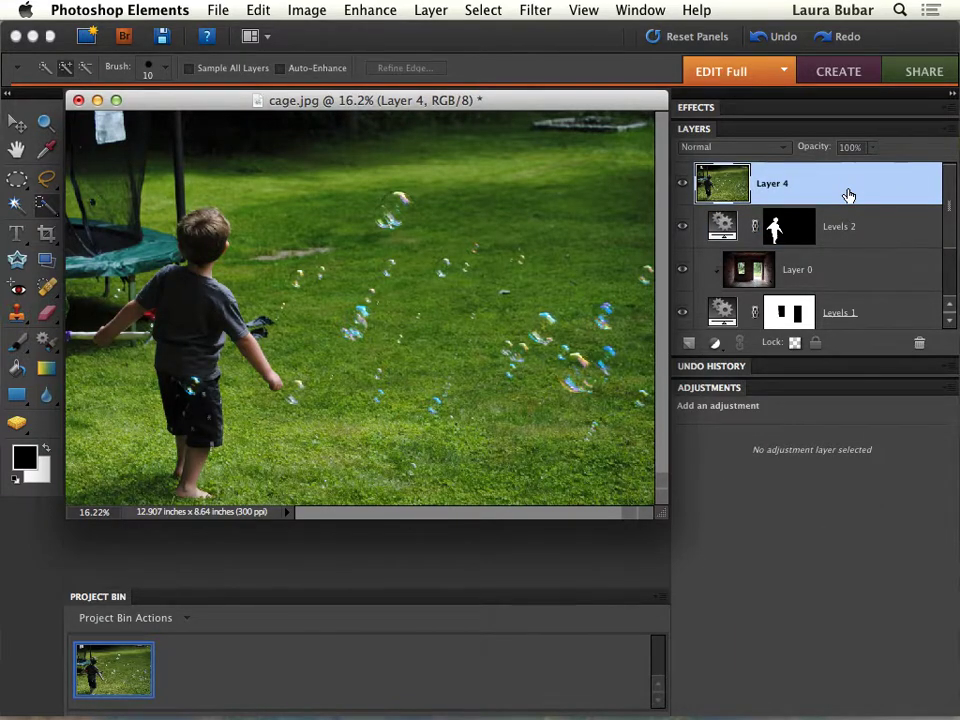
left_click(433, 9)
left_click(503, 266)
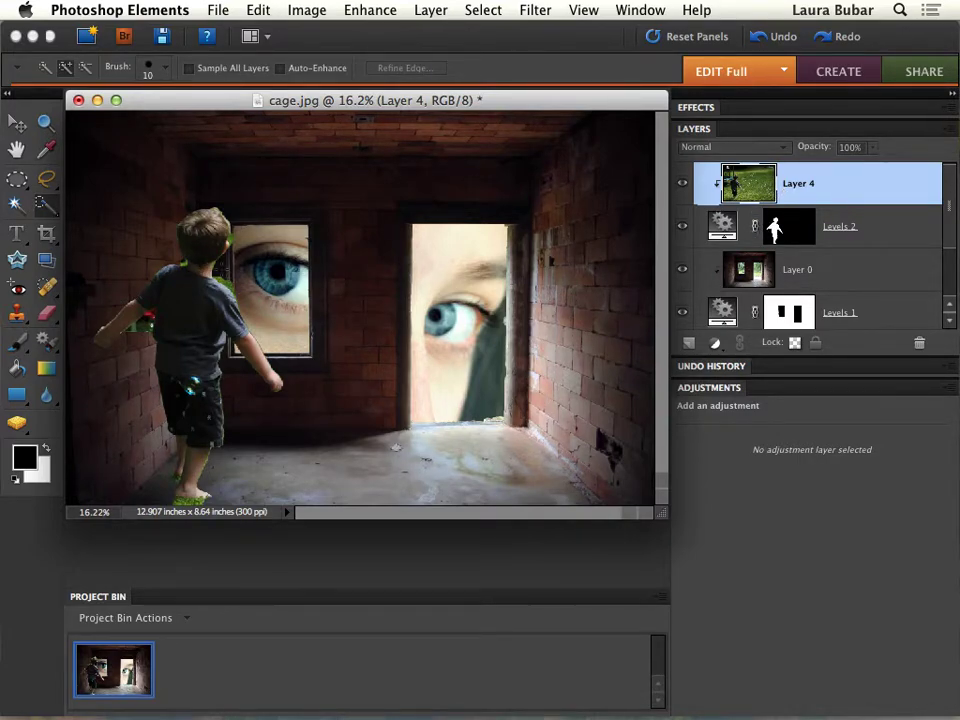
Refine the Levels 2 mask with the brush, switching between white and black paint
left_click(774, 222)
key("b")
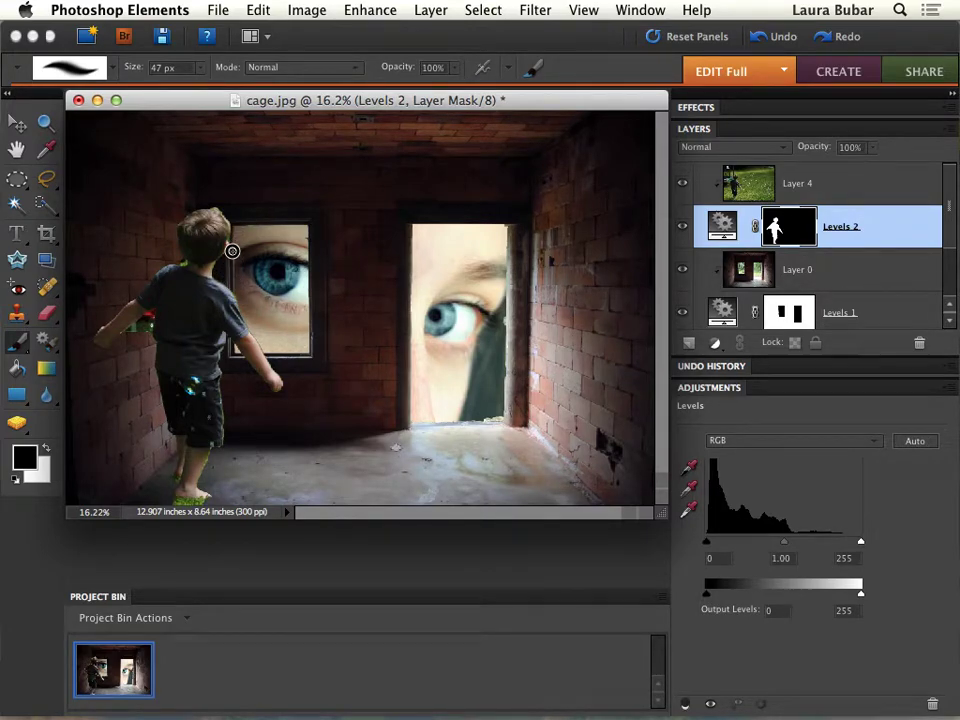
left_click(46, 448)
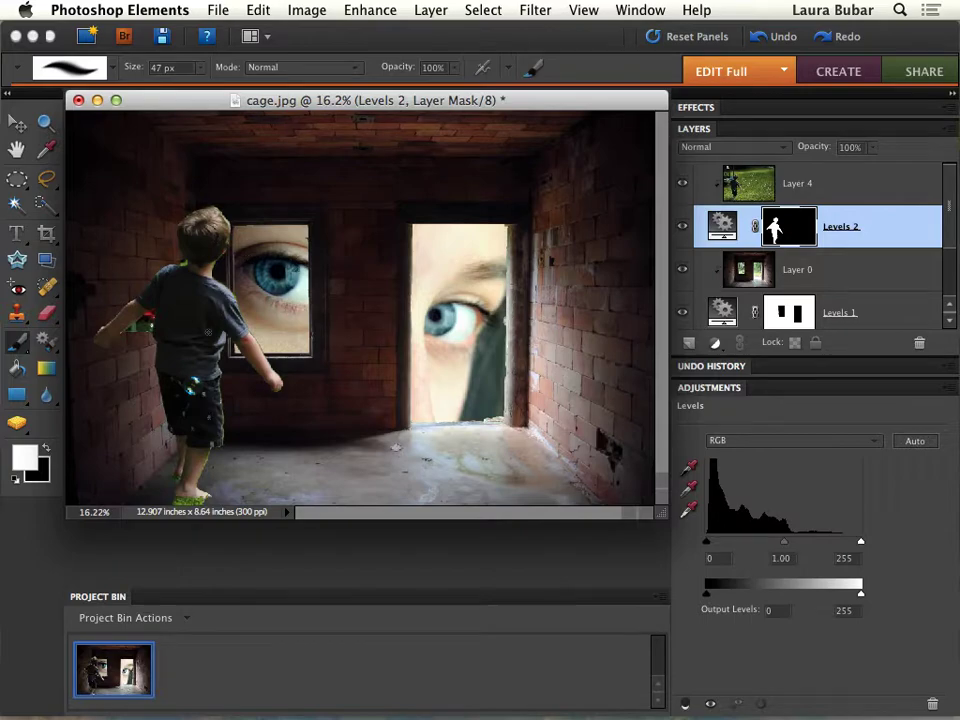
left_click(46, 444)
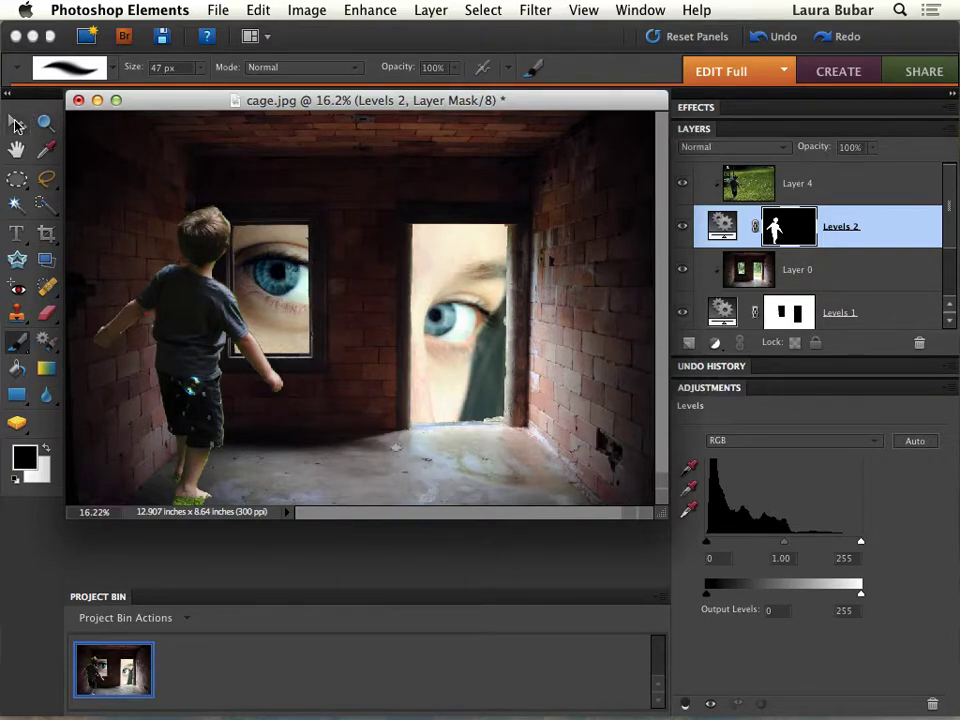
Drag the grass Layer 4 so its green grass shows through the boy's silhouette
left_click(18, 122)
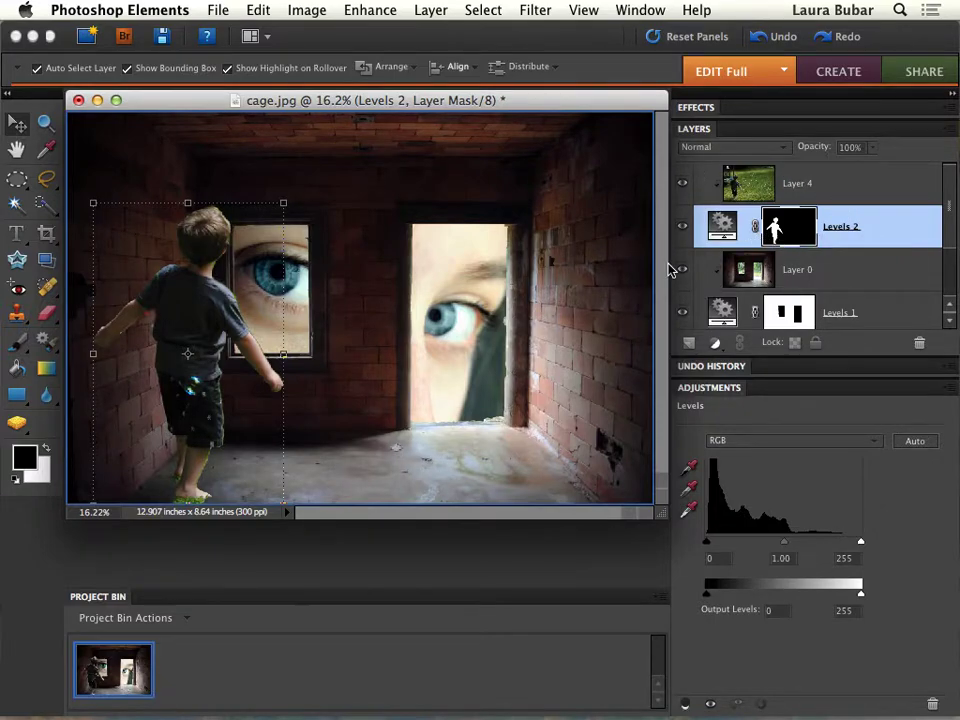
left_click(268, 322)
left_click_drag(268, 322, 235, 291)
Undo the grass move, link-select Layer 4 with Levels 2, and reposition the boy
left_click(258, 10)
left_click(280, 32)
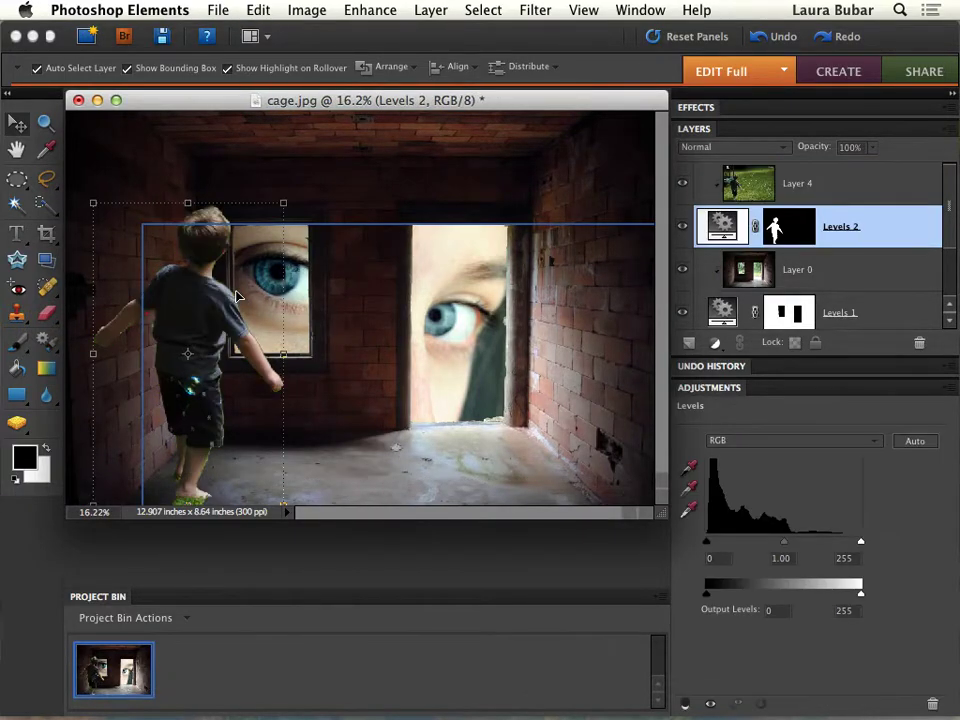
left_click(832, 192, "shift")
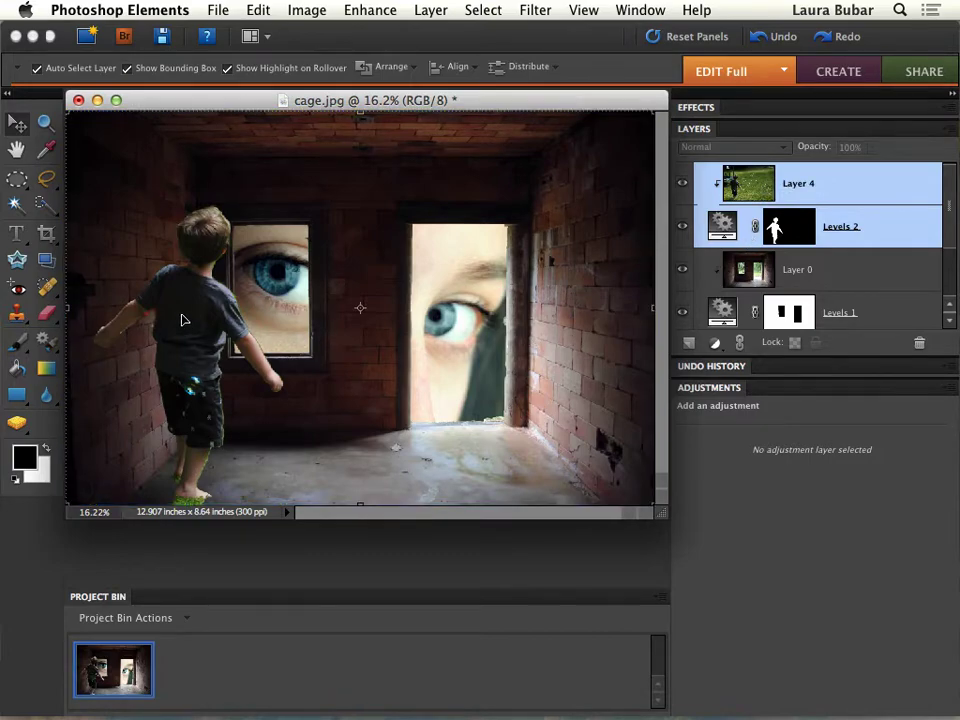
left_click_drag(183, 319, 165, 365)
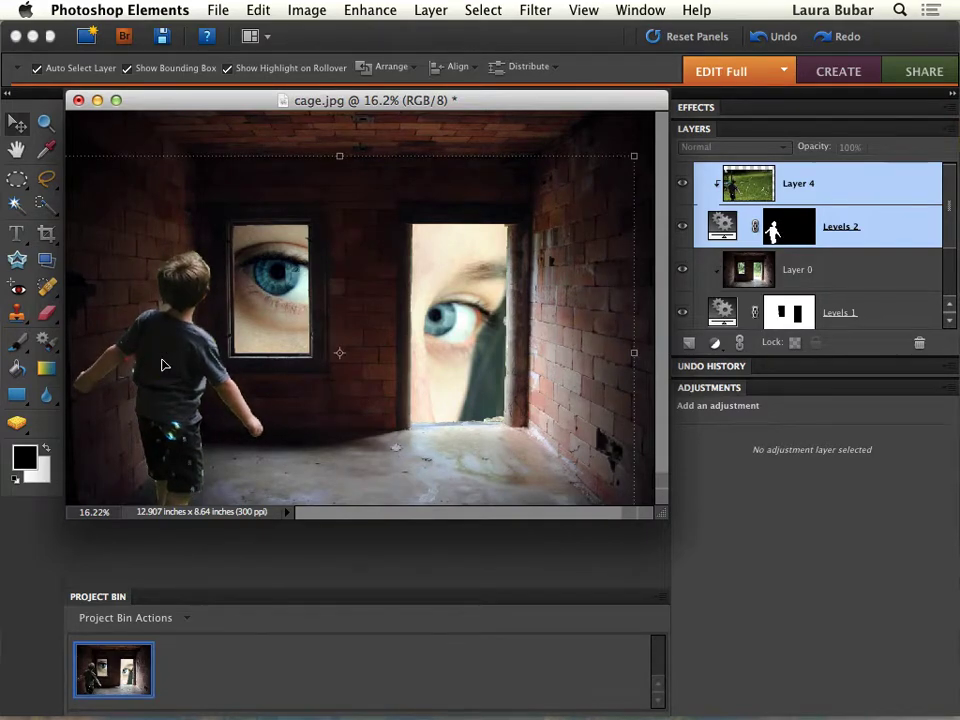
Free Transform the boy to about 87% width and 84.7% height and commit
left_click(300, 10)
mouse_move(369, 47)
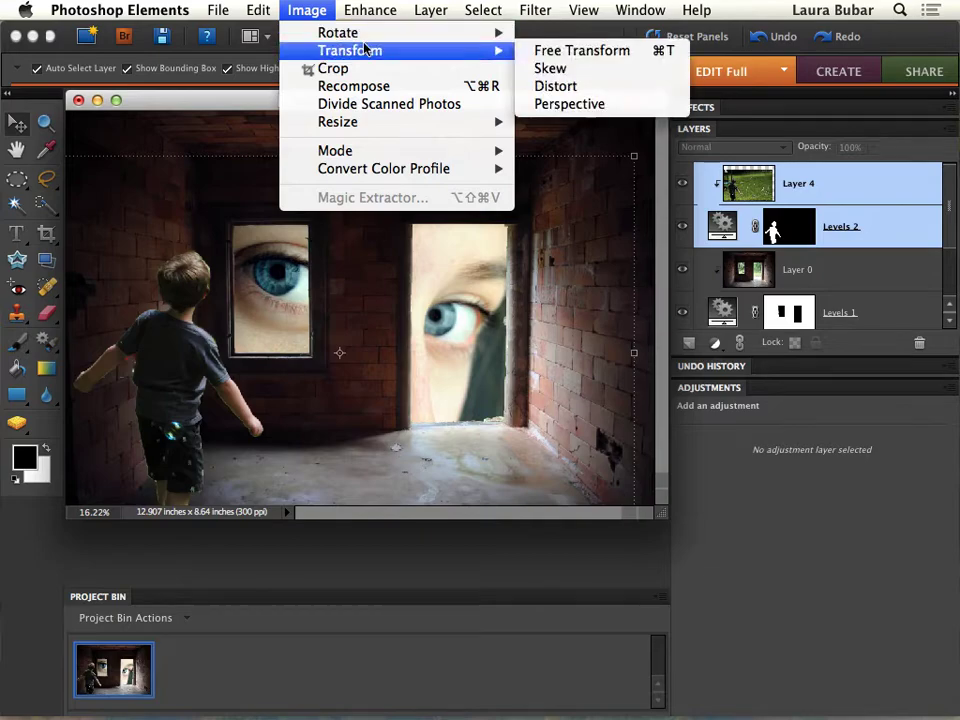
left_click(568, 50)
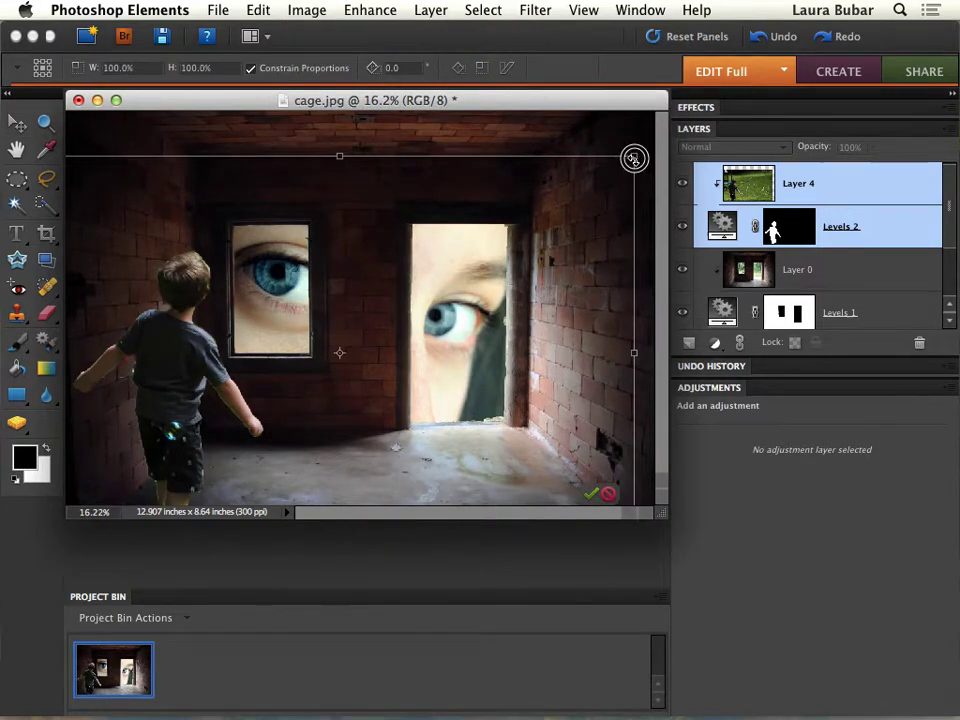
left_click_drag(635, 158, 560, 218)
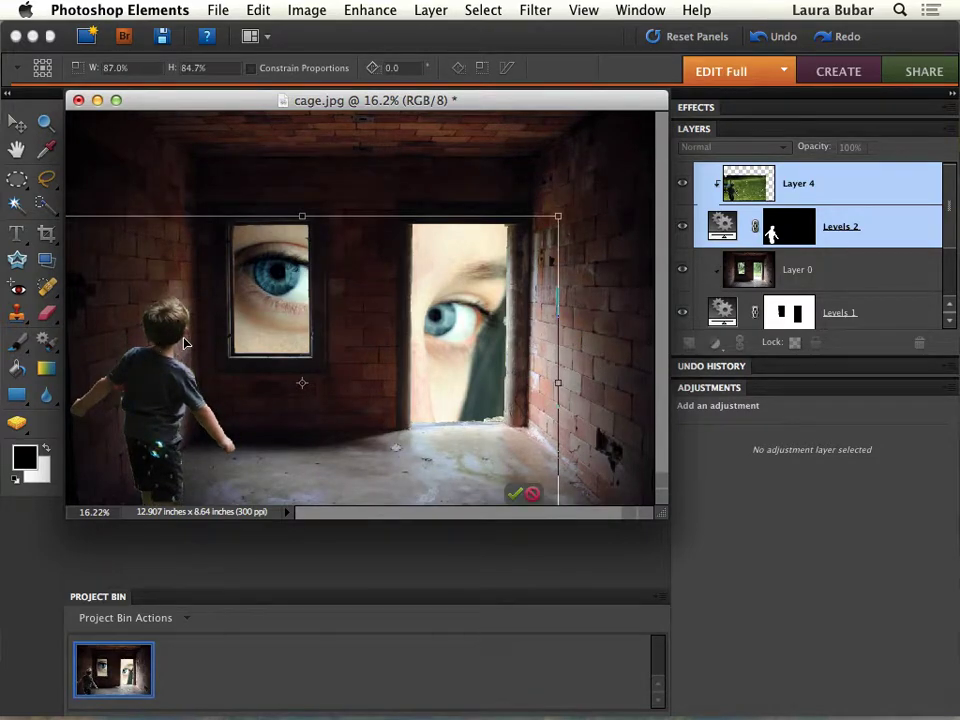
left_click_drag(176, 365, 193, 388)
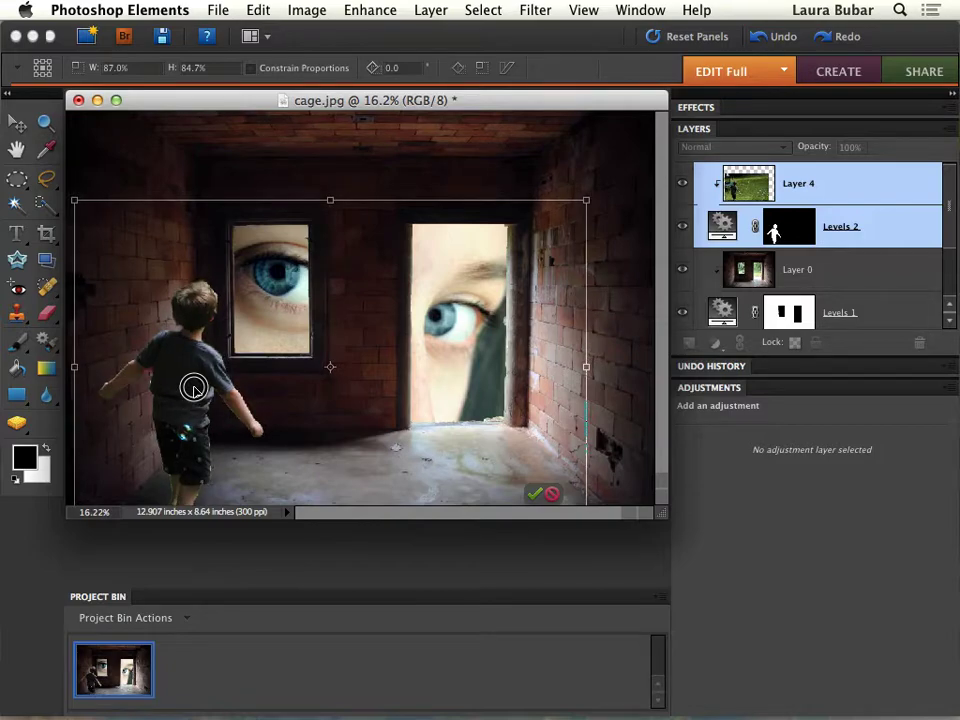
key("Return")
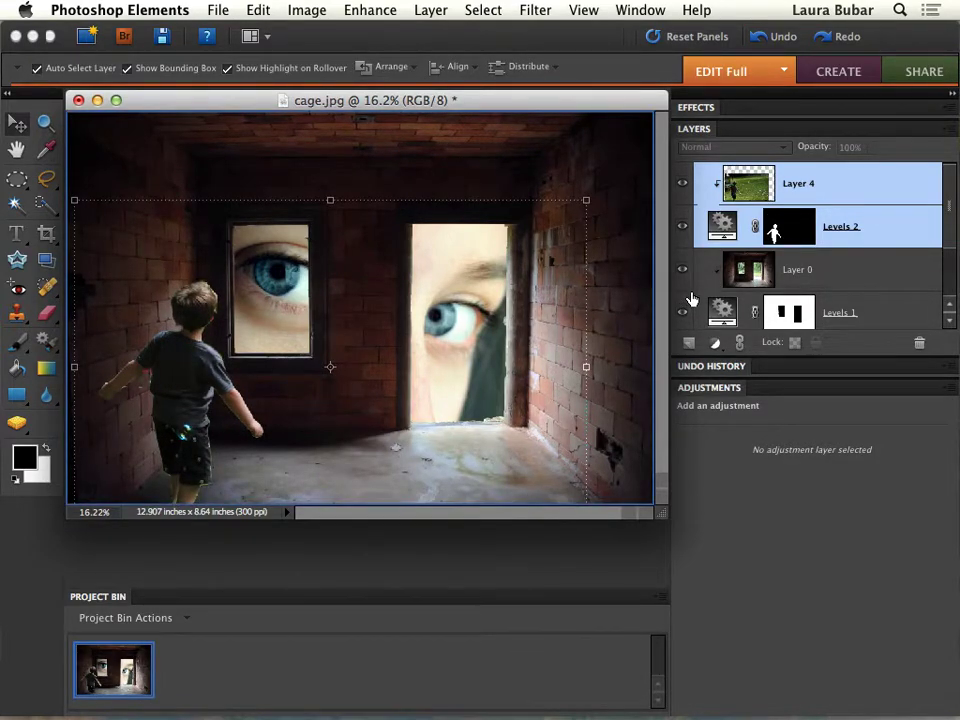
Apply Levels to Layer 4, raising the black point and setting midtones to 0.69
left_click(813, 192)
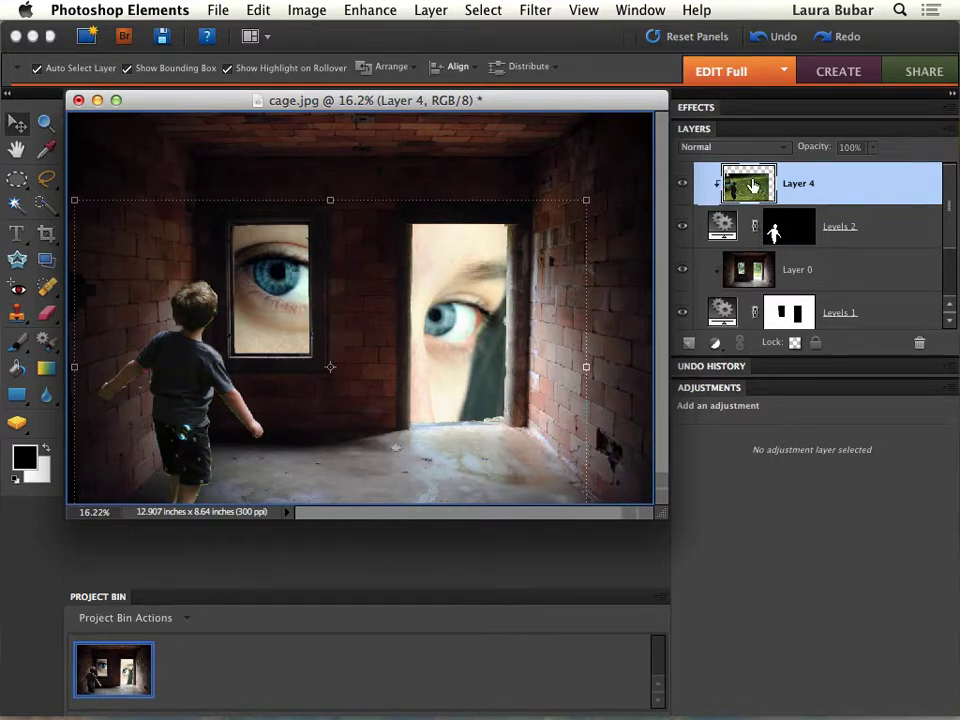
left_click(307, 10)
mouse_move(370, 10)
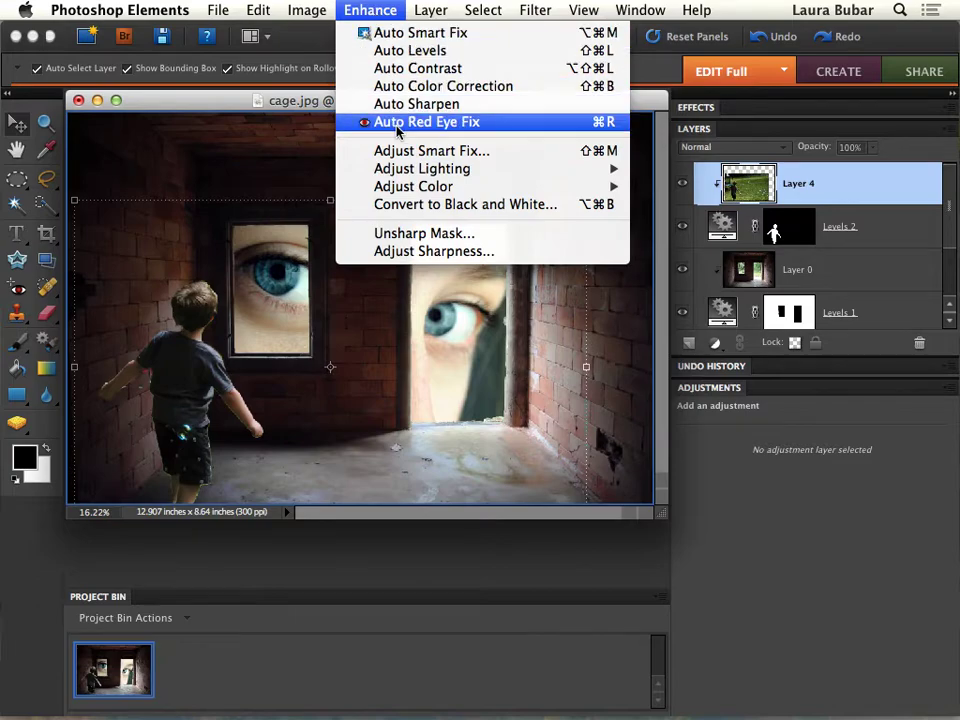
mouse_move(406, 170)
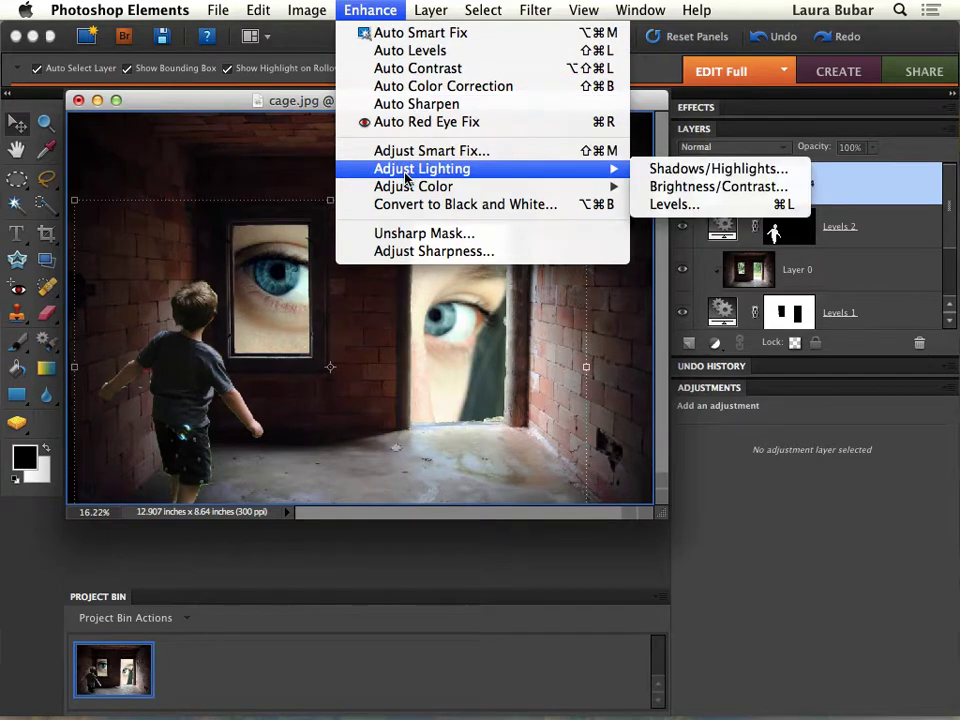
left_click(668, 205)
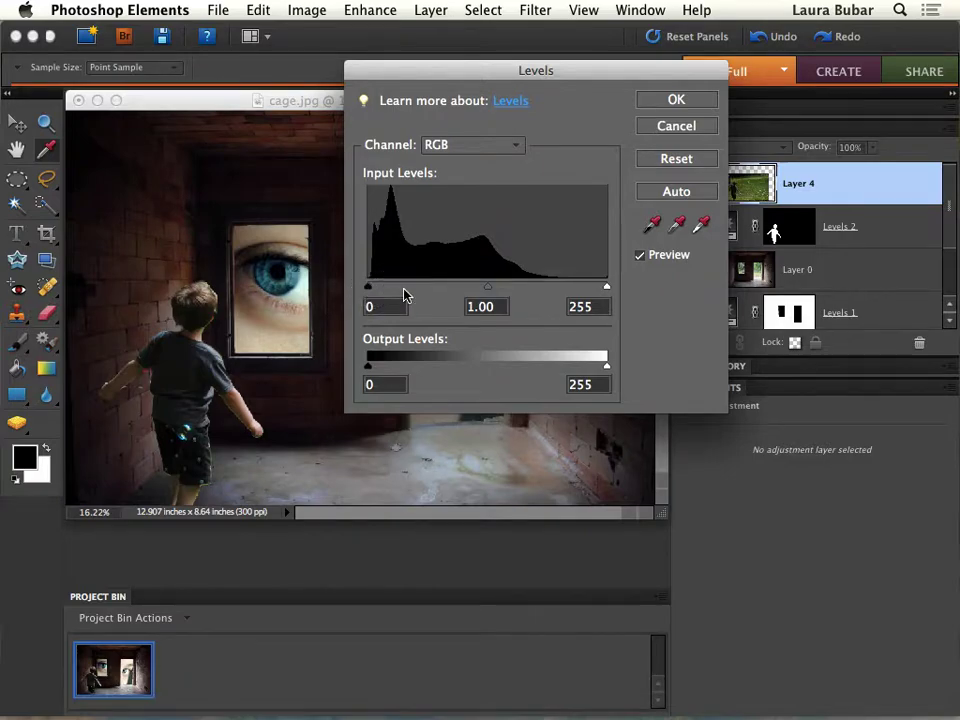
mouse_move(371, 288)
left_mouse_down()
mouse_move(385, 287)
mouse_move(377, 287)
left_mouse_up()
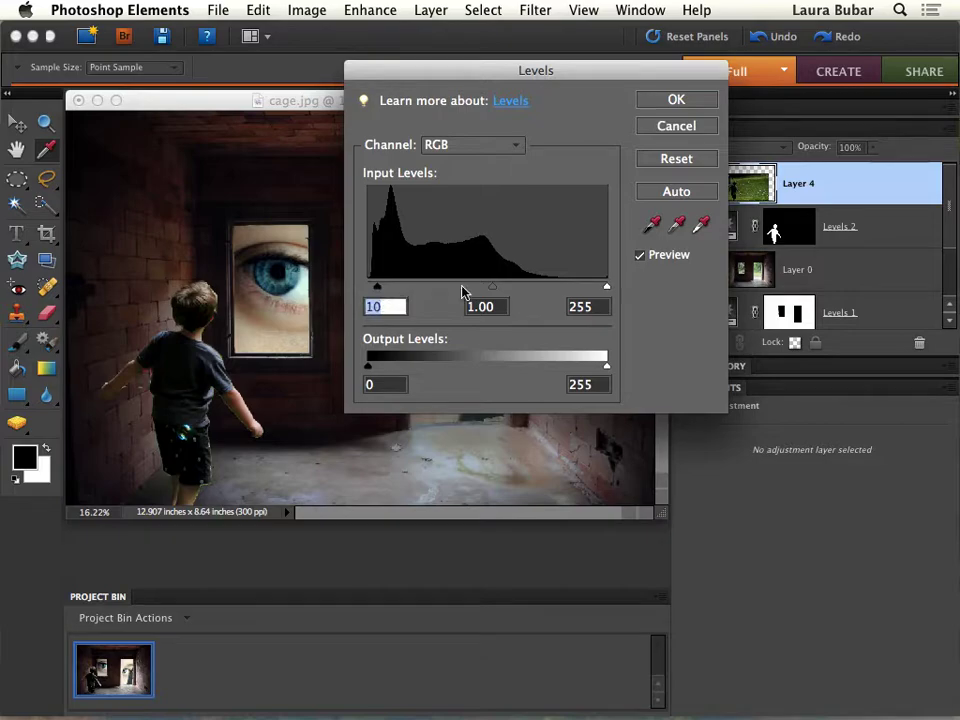
left_click_drag(494, 291, 527, 286)
left_click(661, 101)
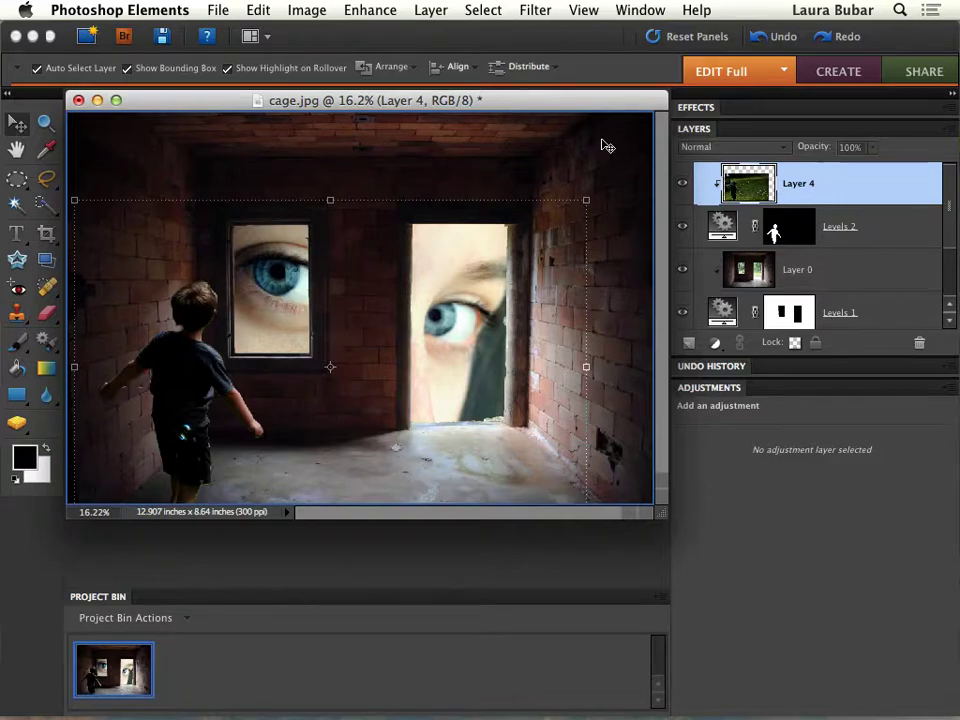
Dock cage.jpg as a tab and move the Photoshop Elements window to reveal the desktop
left_click_drag(553, 41, 553, 66)
left_click_drag(215, 101, 228, 122)
left_click_drag(381, 64, 403, 105)
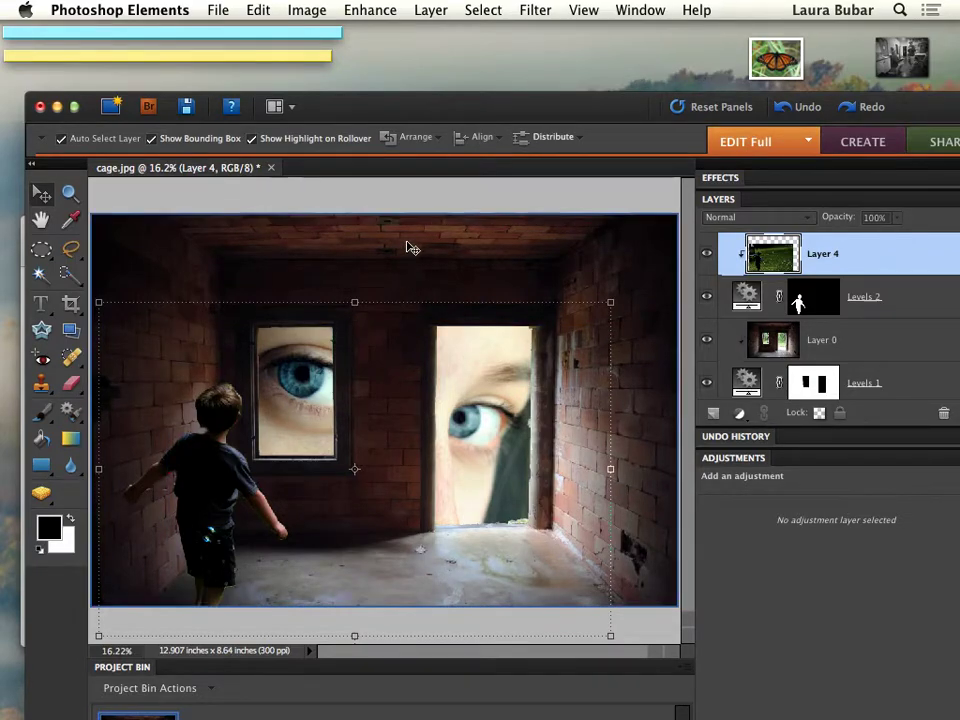
Open Limenitis_archippus_Cramer.jpg from the desktop with Adobe Photoshop Elements
right_click(766, 70)
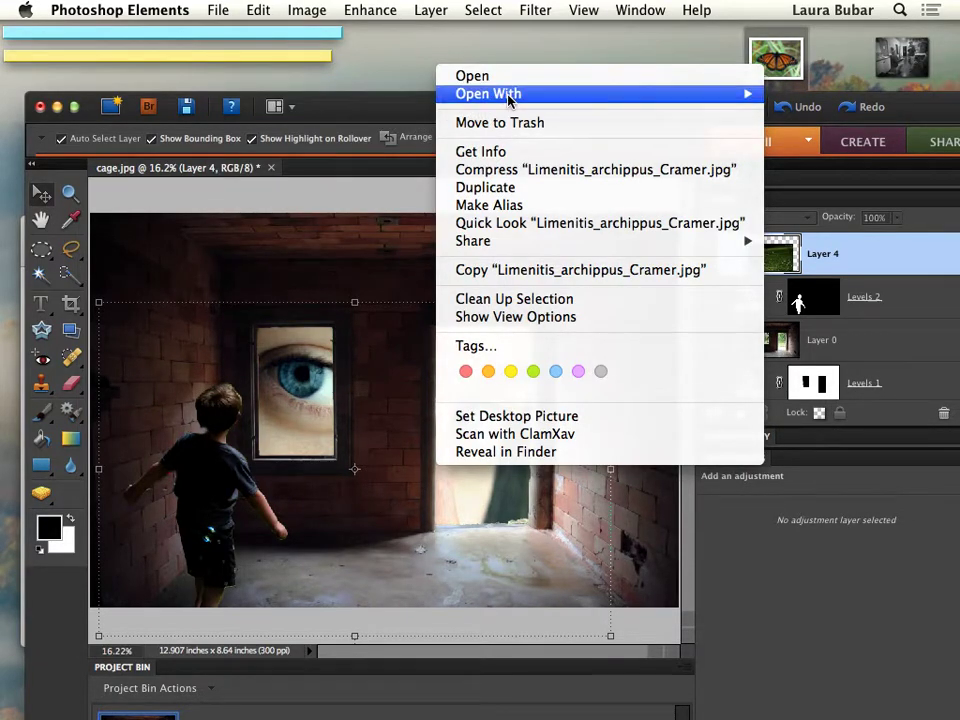
mouse_move(508, 95)
left_click(360, 135)
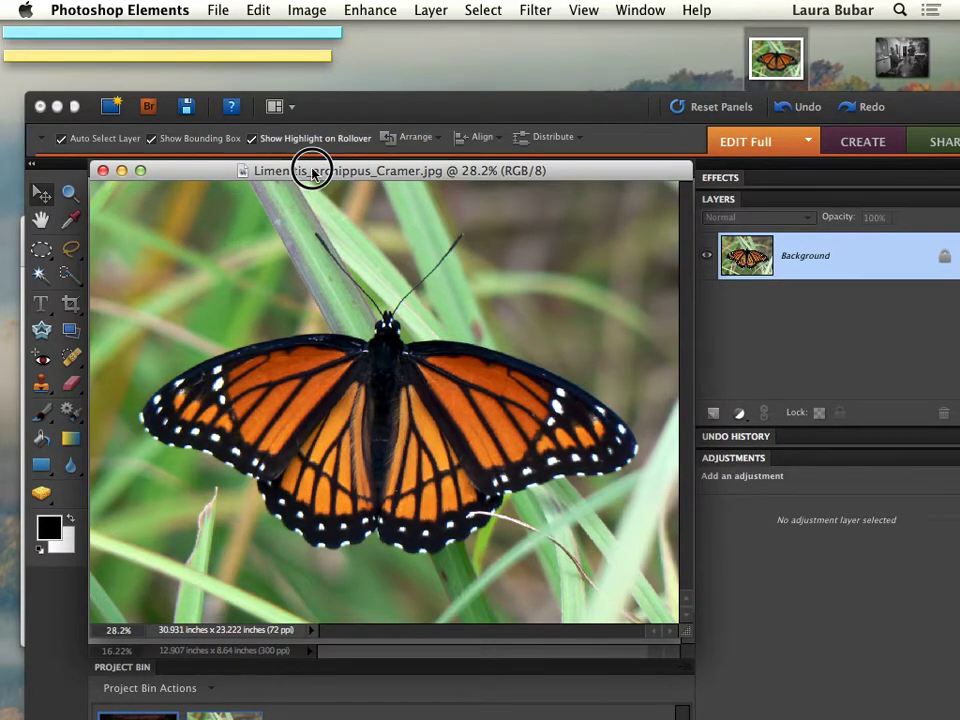
Move the butterfly photo's window down and right so cage.jpg's eye-filled window shows beside it
left_click_drag(311, 170, 499, 195)
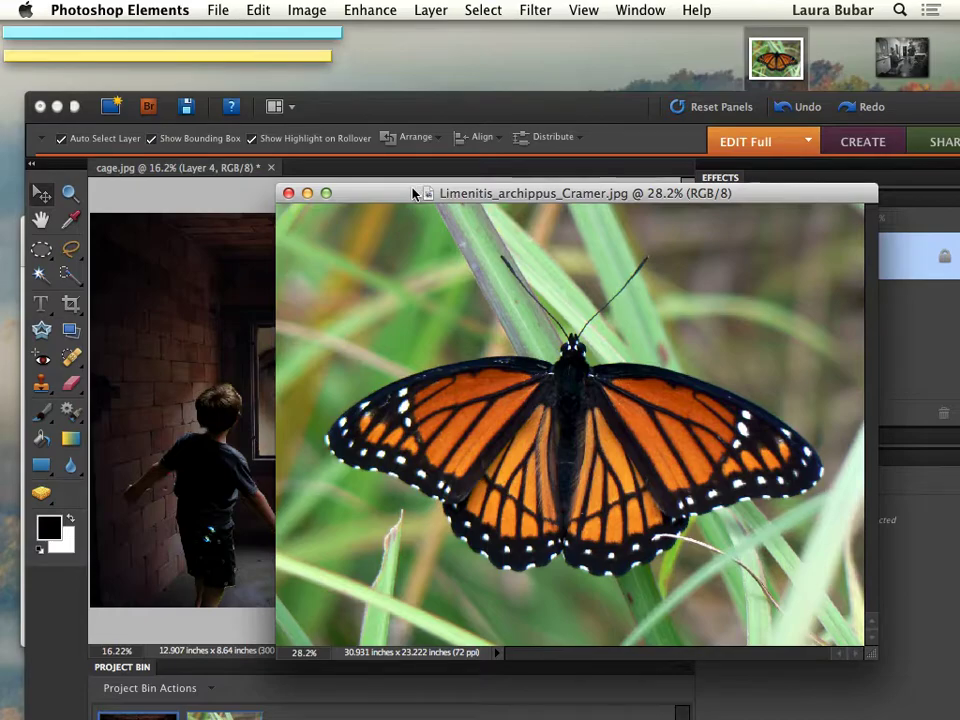
left_click_drag(414, 193, 450, 204)
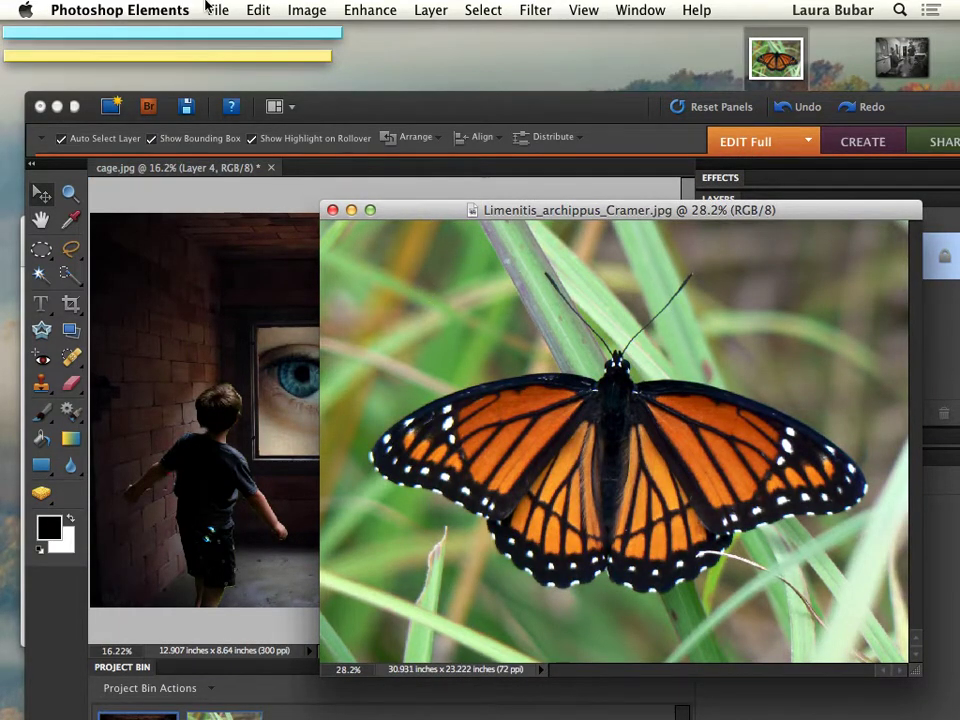
Change the butterfly photo's resolution from 72 to 90 ppi in Image Size
left_click(303, 11)
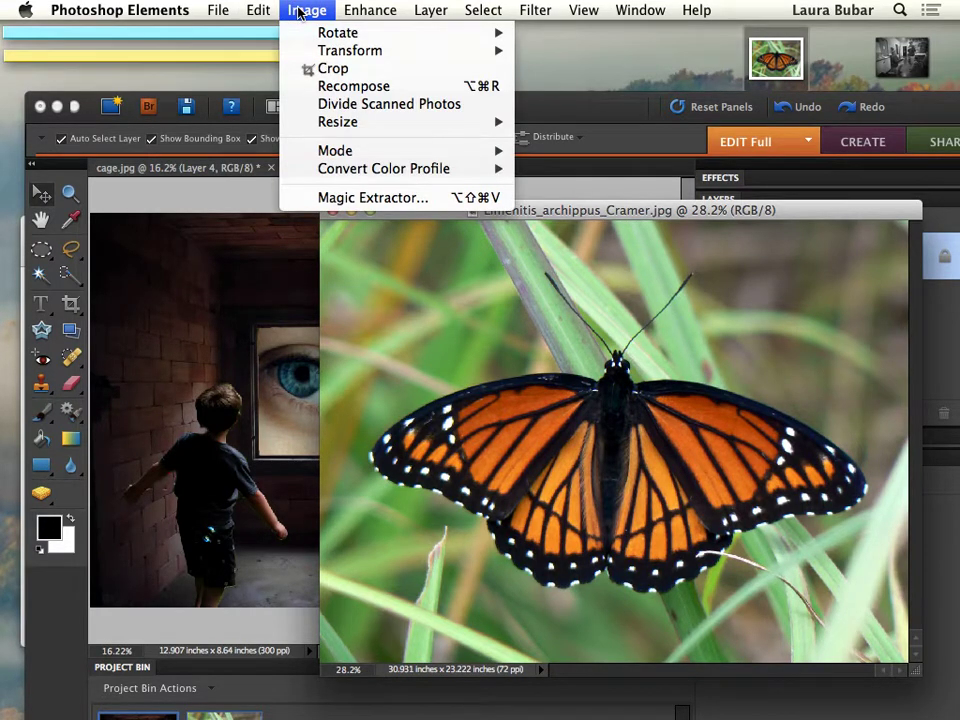
mouse_move(349, 123)
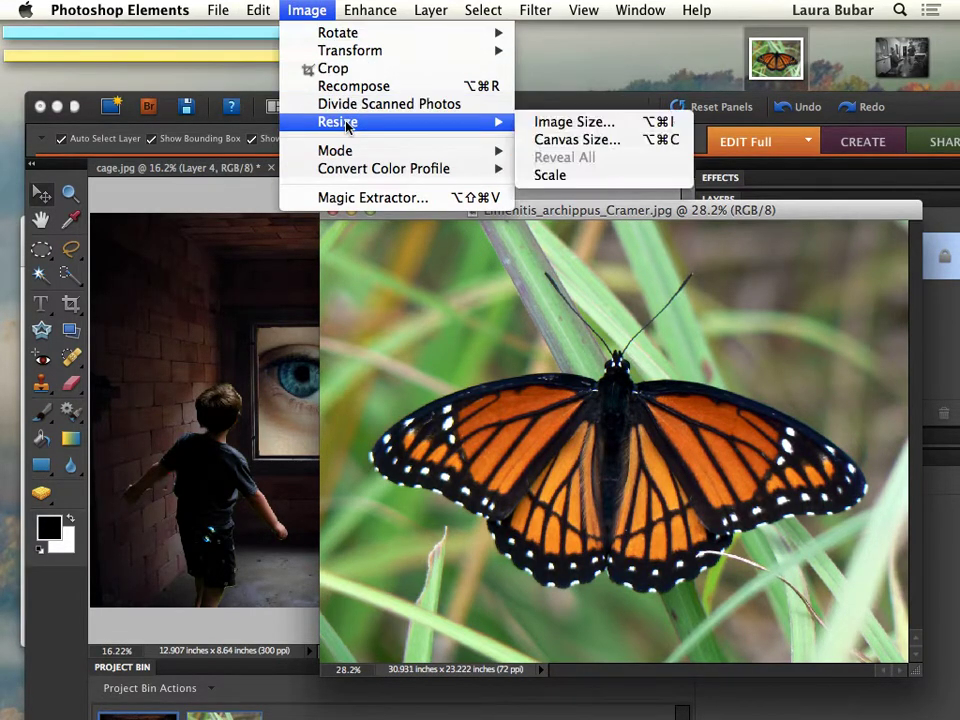
left_click(555, 128)
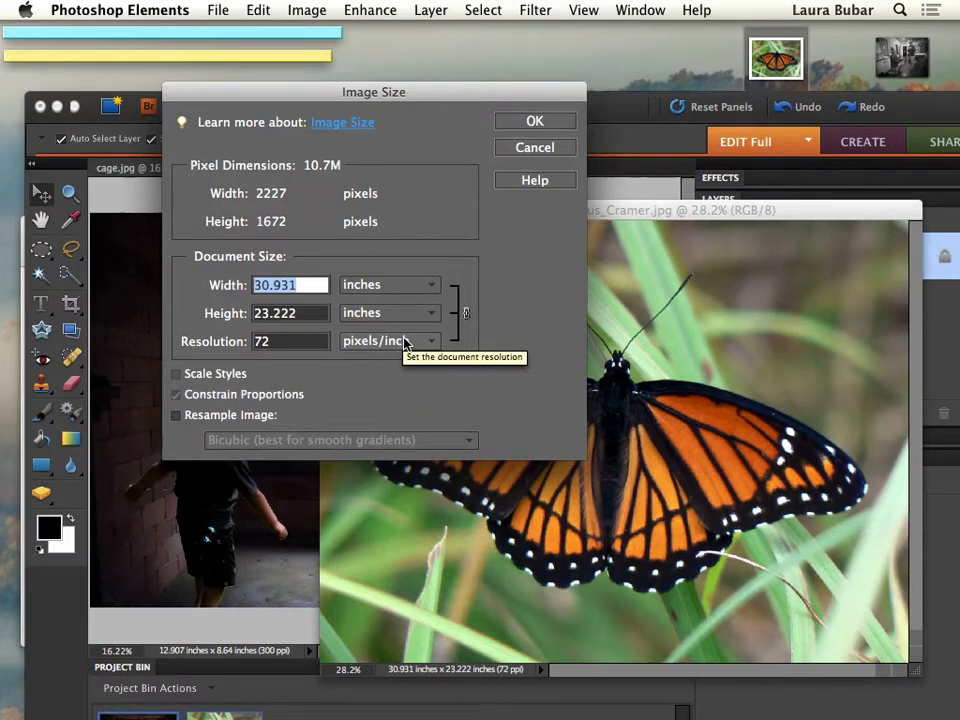
double_click(285, 341)
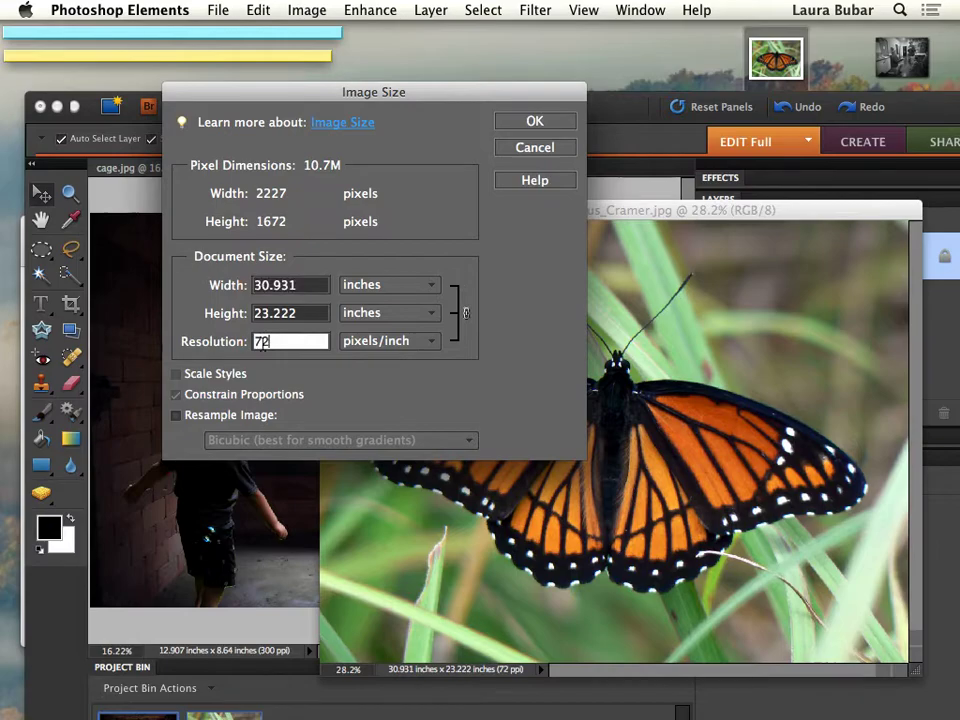
left_click(275, 338)
left_click_drag(275, 338, 248, 341)
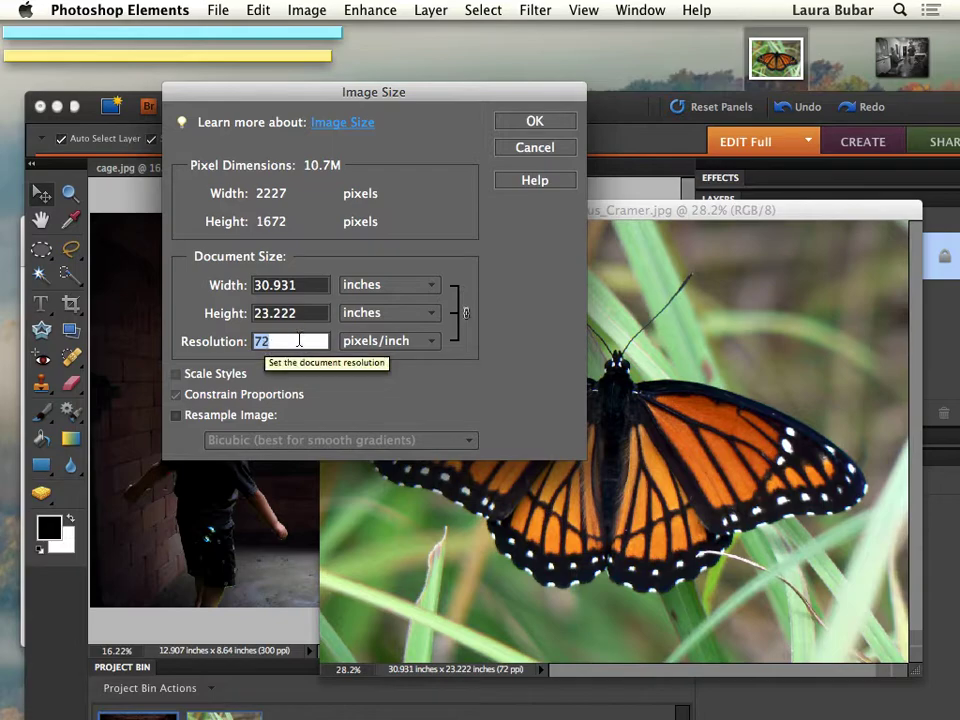
type("90")
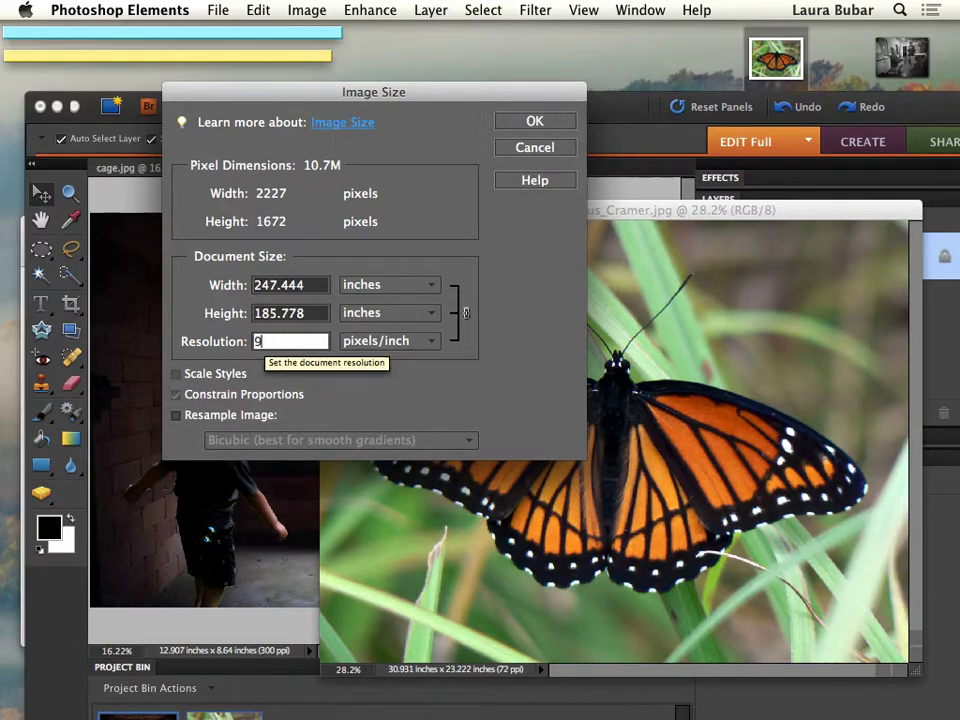
left_click(533, 121)
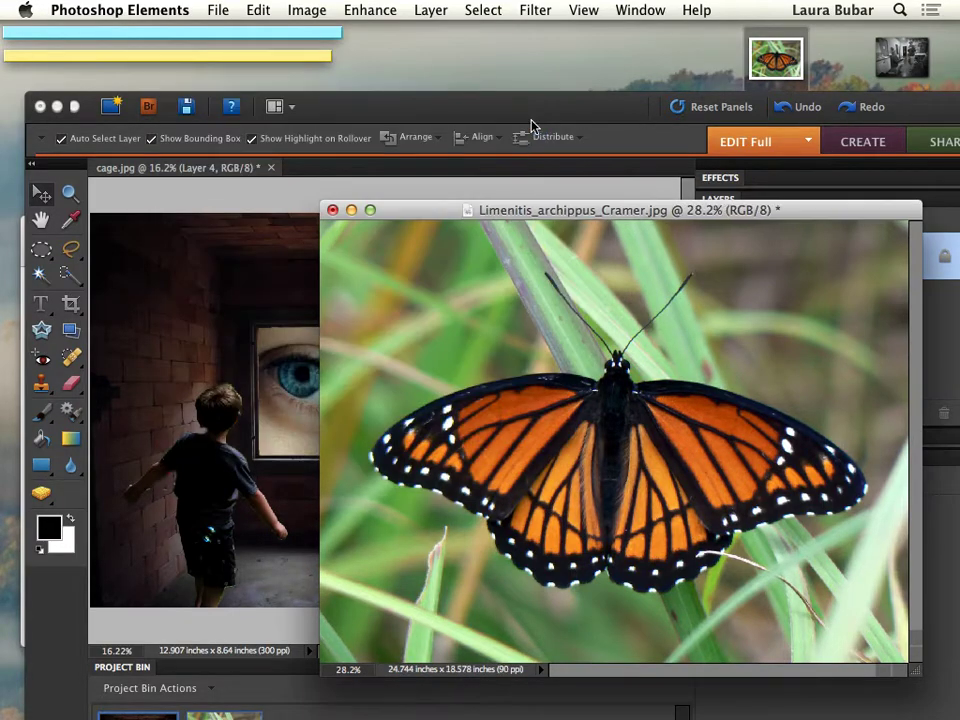
Set the resolution to 110 ppi without resampling, giving a 20.245 × 15.2-inch print size
left_click(300, 11)
mouse_move(390, 121)
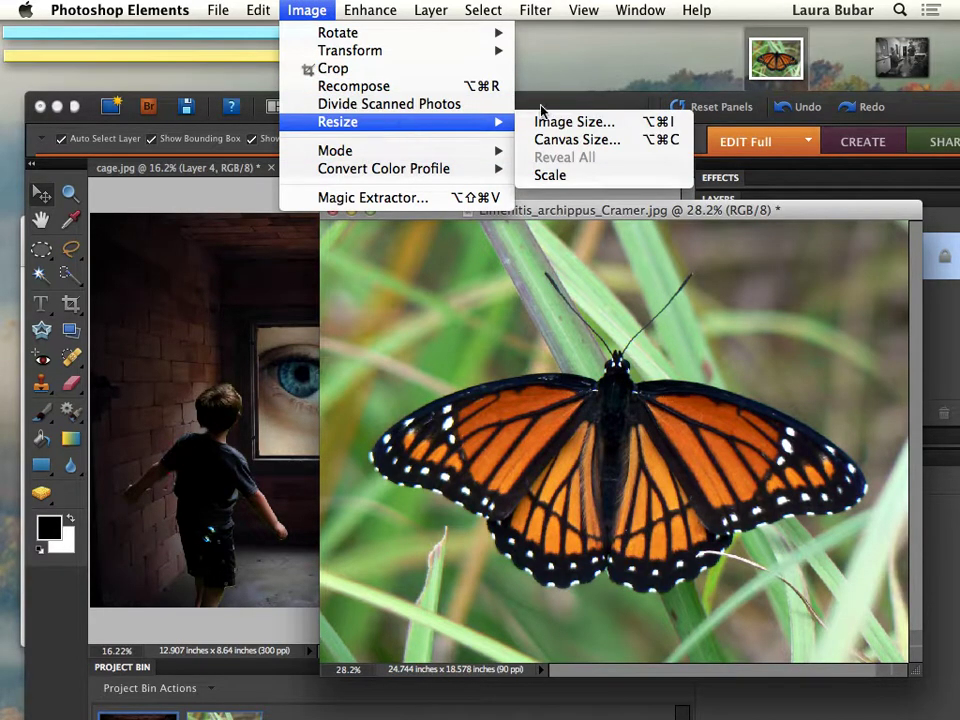
left_click(584, 123)
left_click(289, 340)
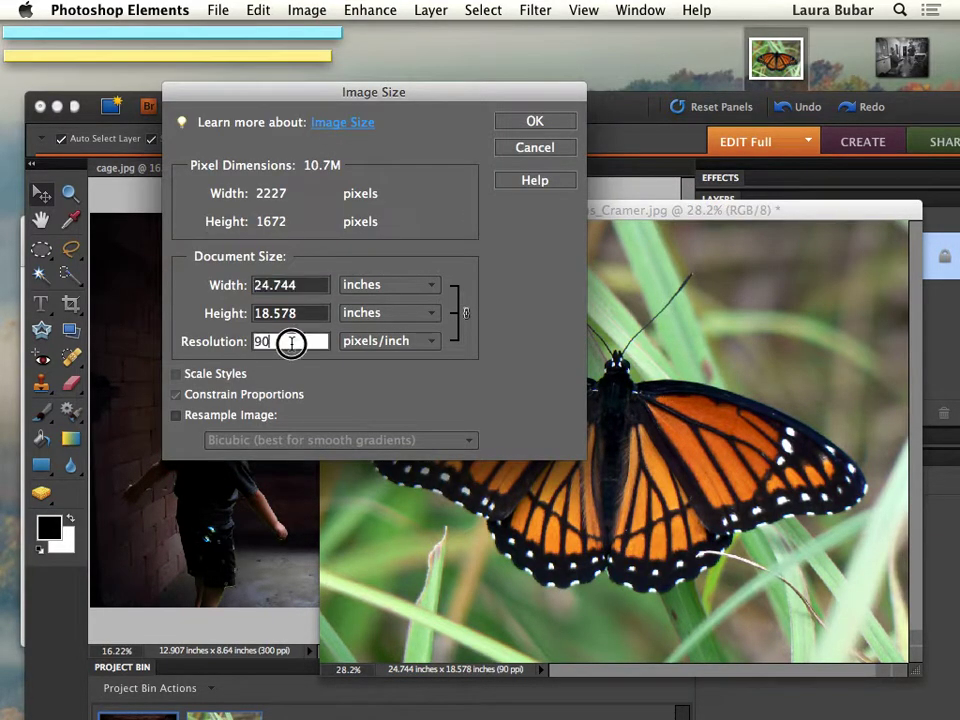
double_click(240, 339)
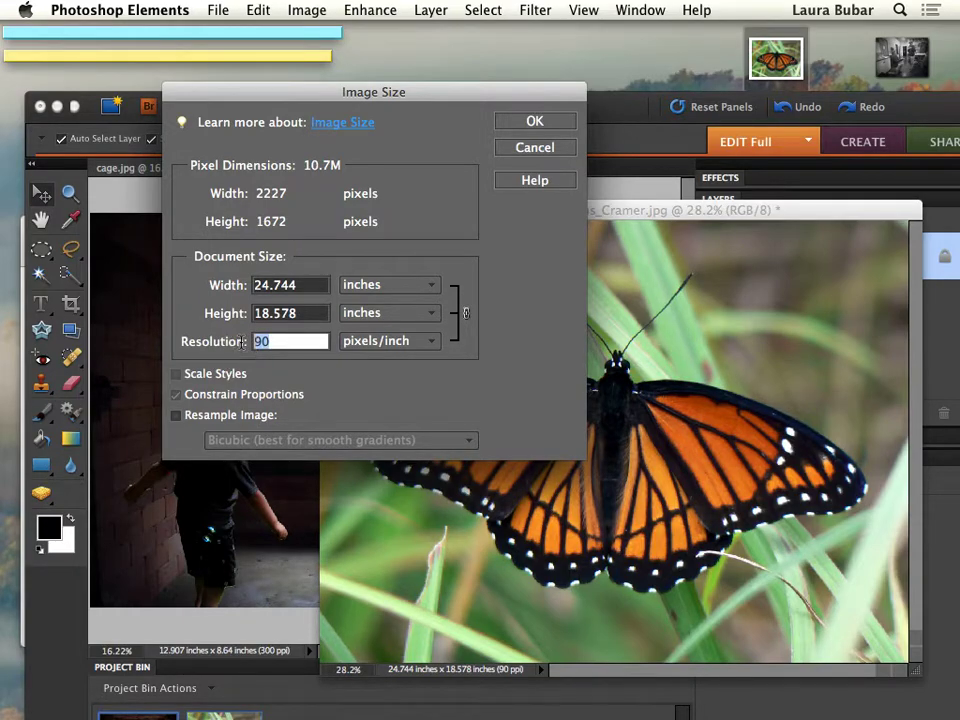
type("110")
left_click(566, 124)
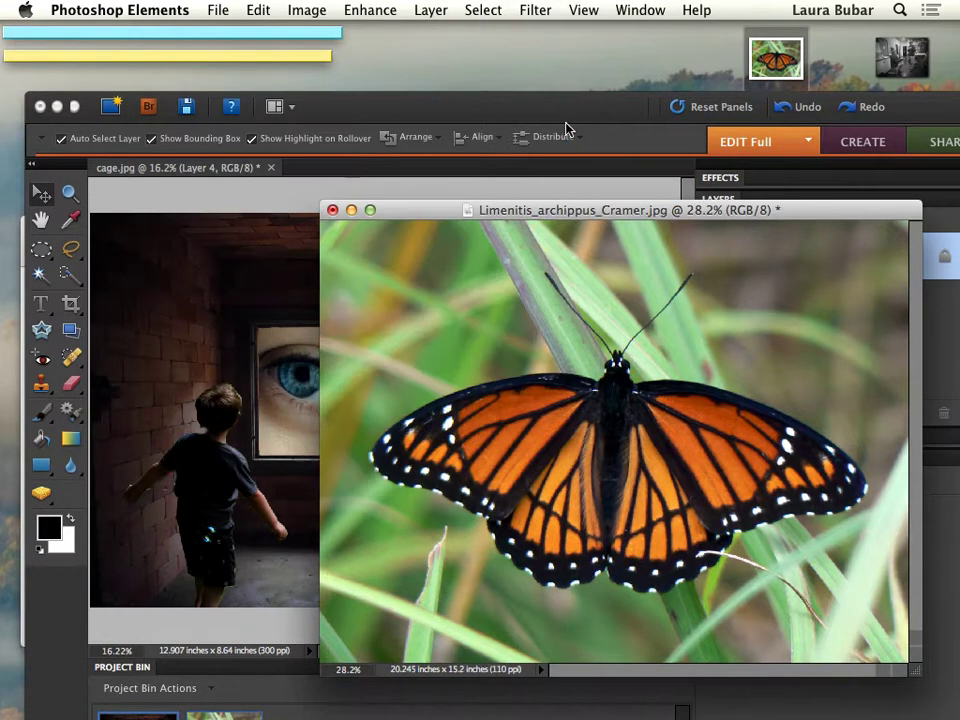
Raise the butterfly photo's resolution from 110 to 130 ppi in Image Size
left_click(309, 10)
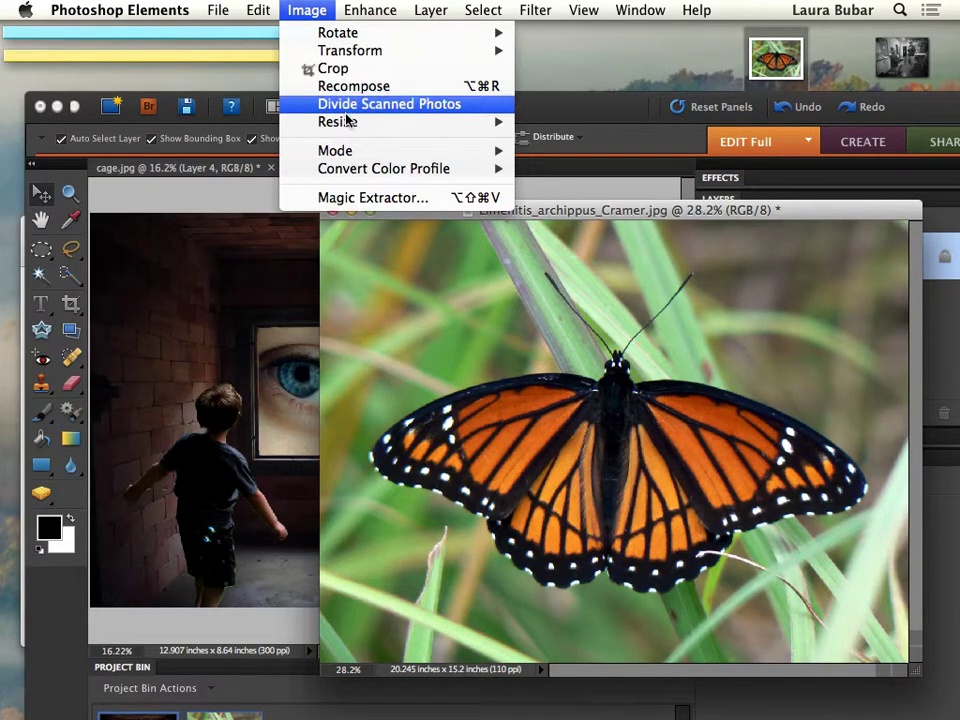
mouse_move(443, 122)
left_click(578, 124)
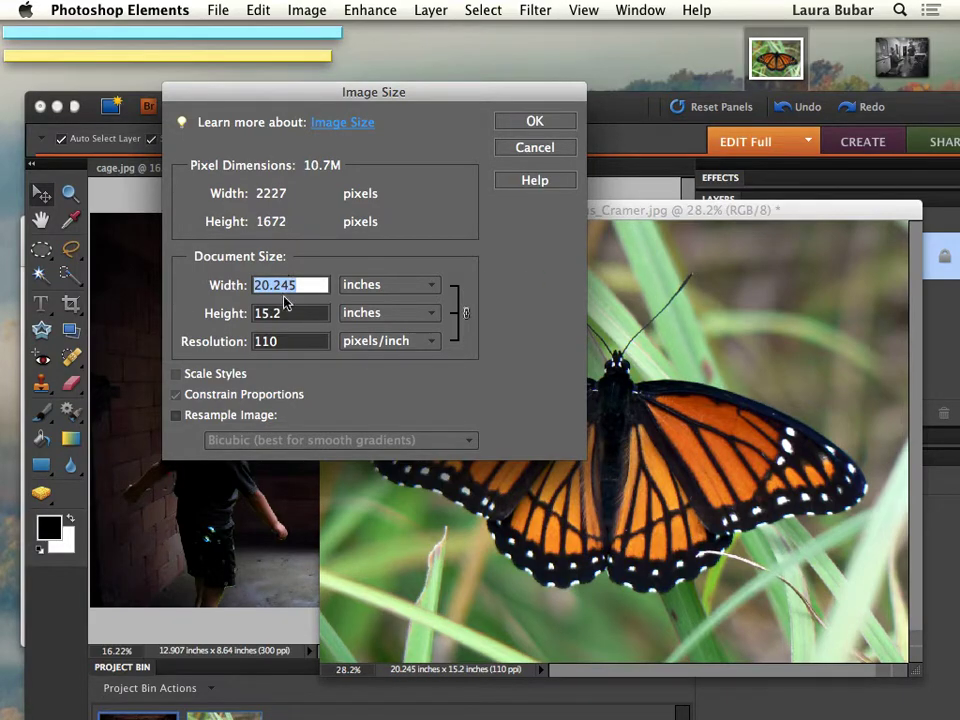
left_click(288, 341)
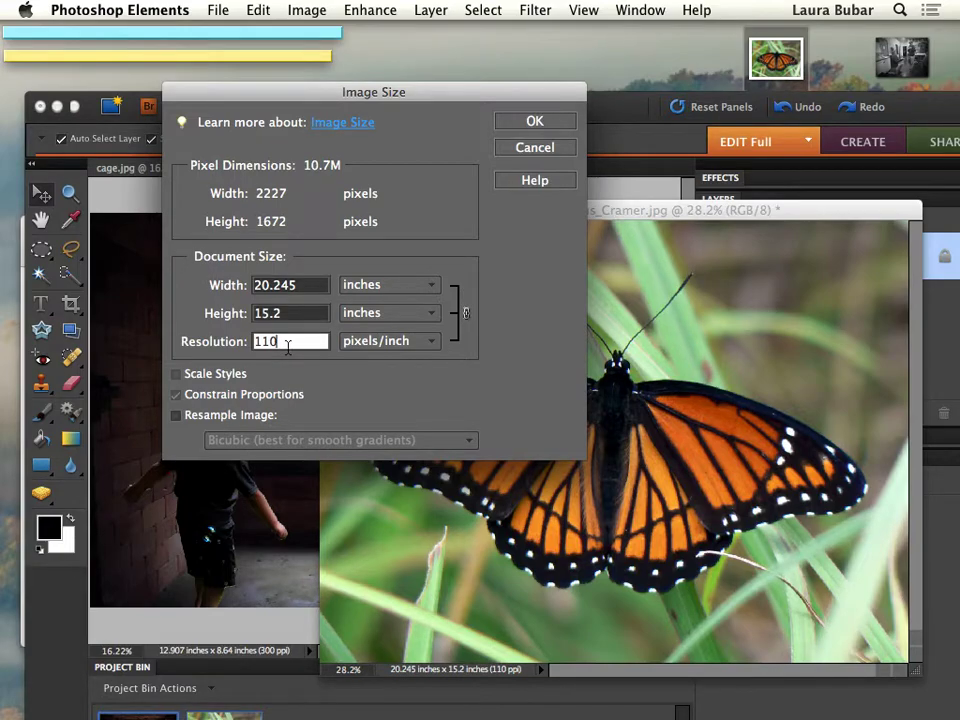
left_click_drag(286, 341, 240, 343)
type("130")
left_click(546, 124)
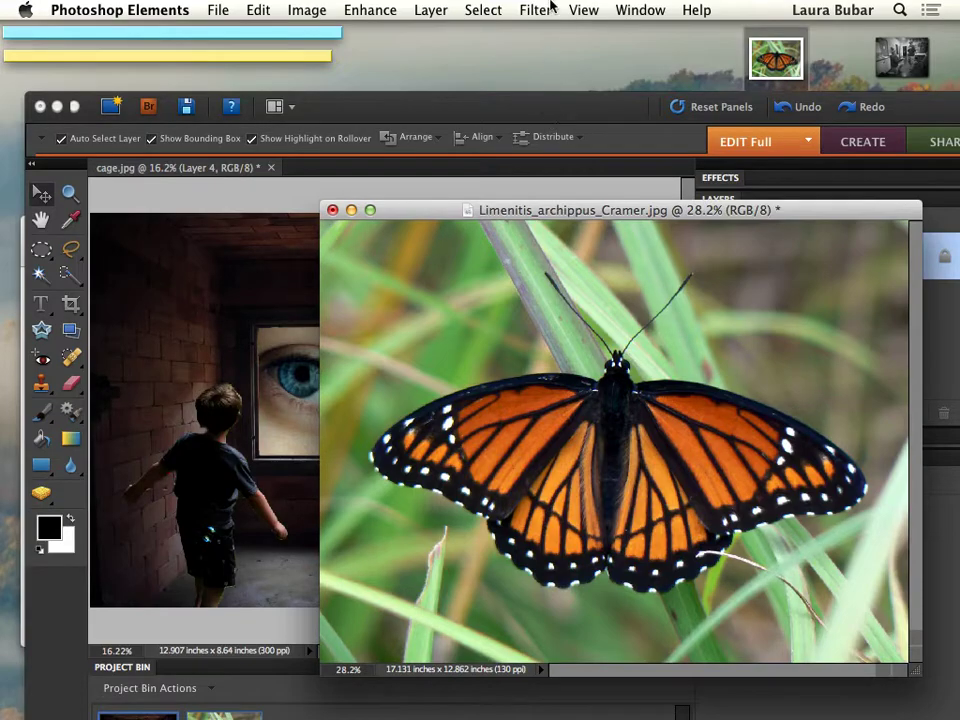
Raise the resolution again to 150 ppi in Image Size
left_click(305, 9)
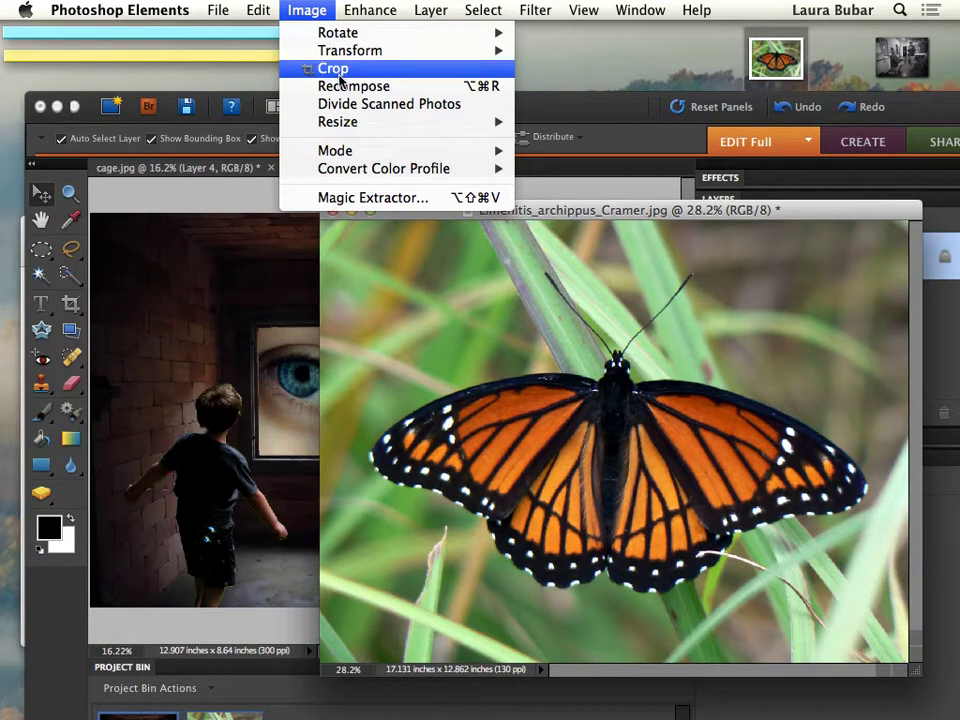
mouse_move(340, 120)
left_click(536, 122)
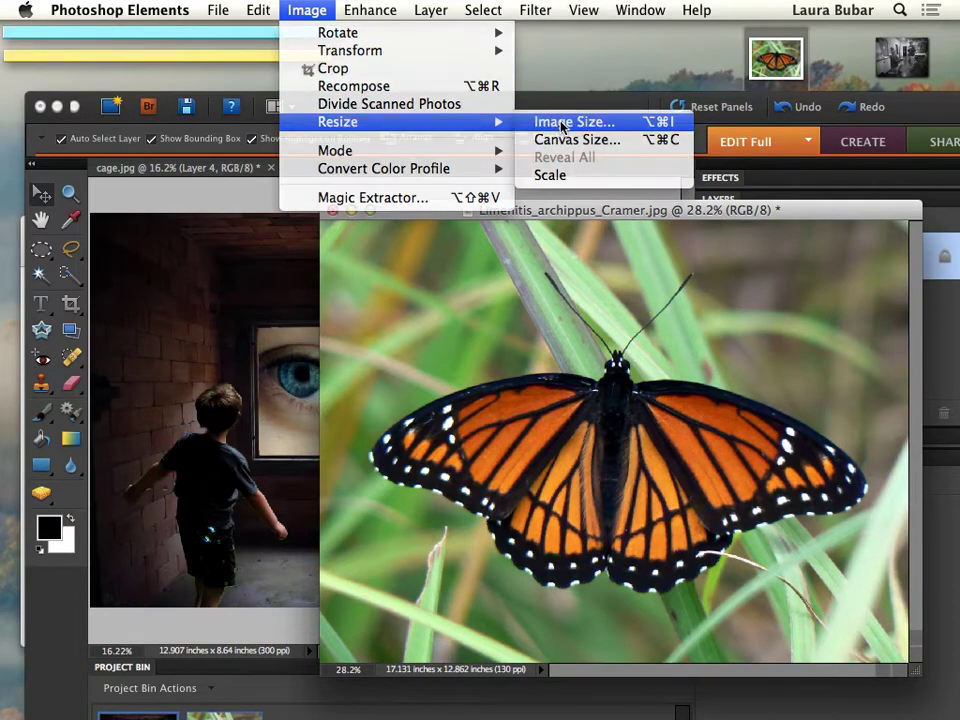
left_click(238, 341)
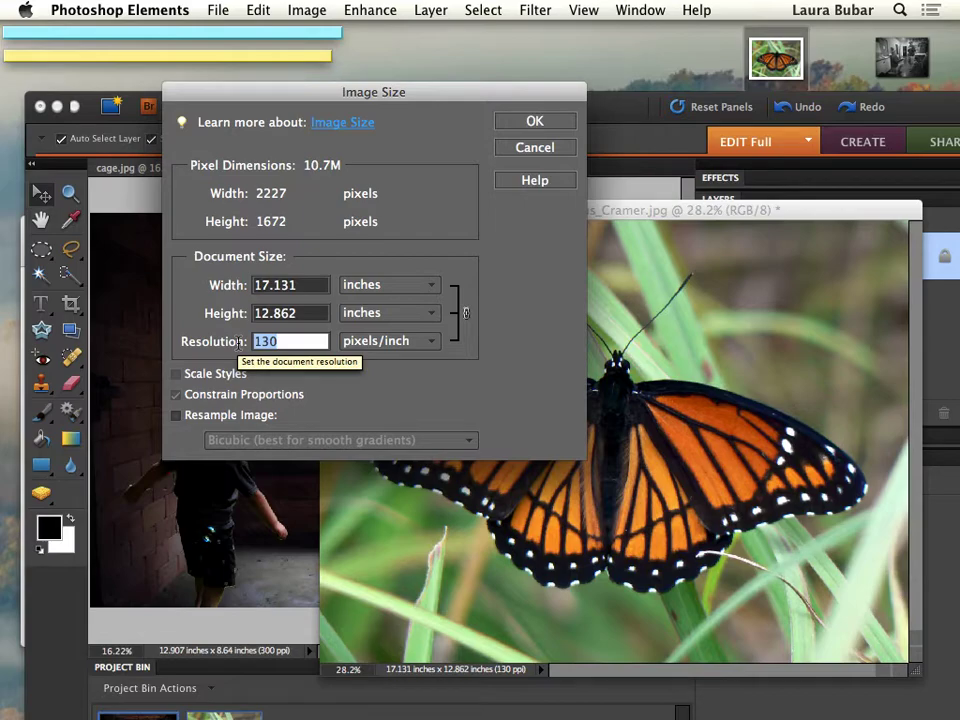
type("150")
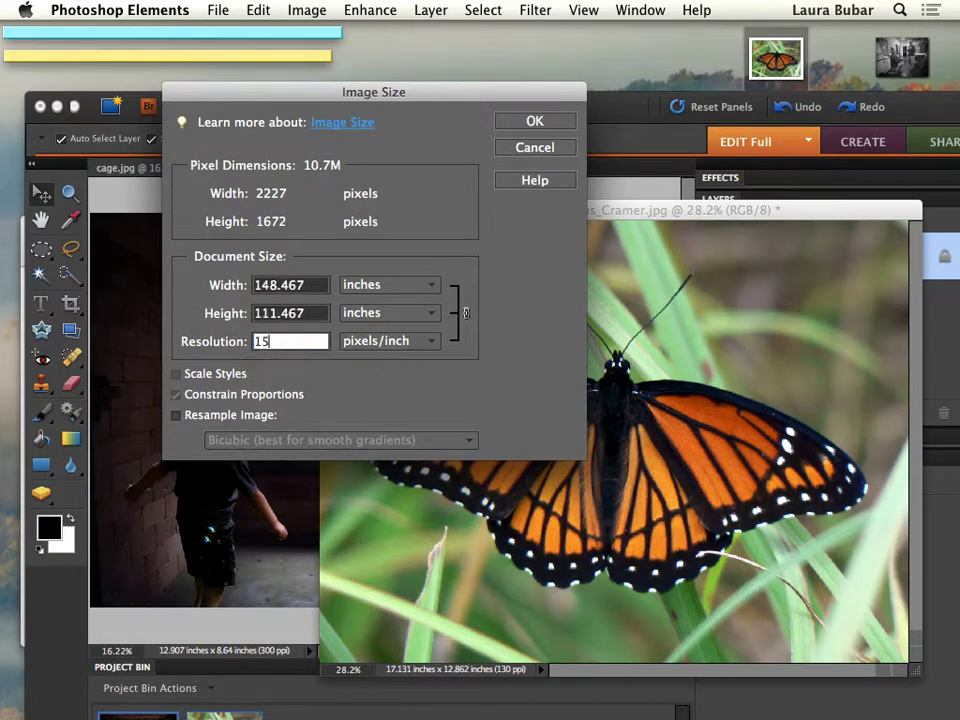
left_click(530, 121)
Set the resolution to 300 ppi, giving a 7.423 × 5.573-inch print size
left_click(310, 10)
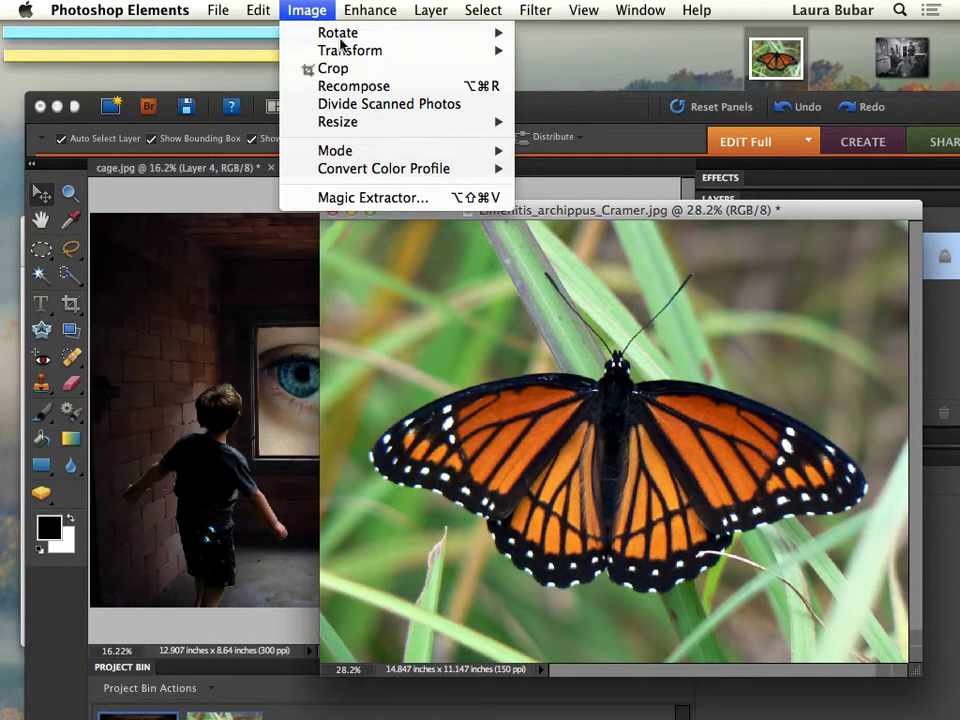
mouse_move(392, 131)
left_click(590, 121)
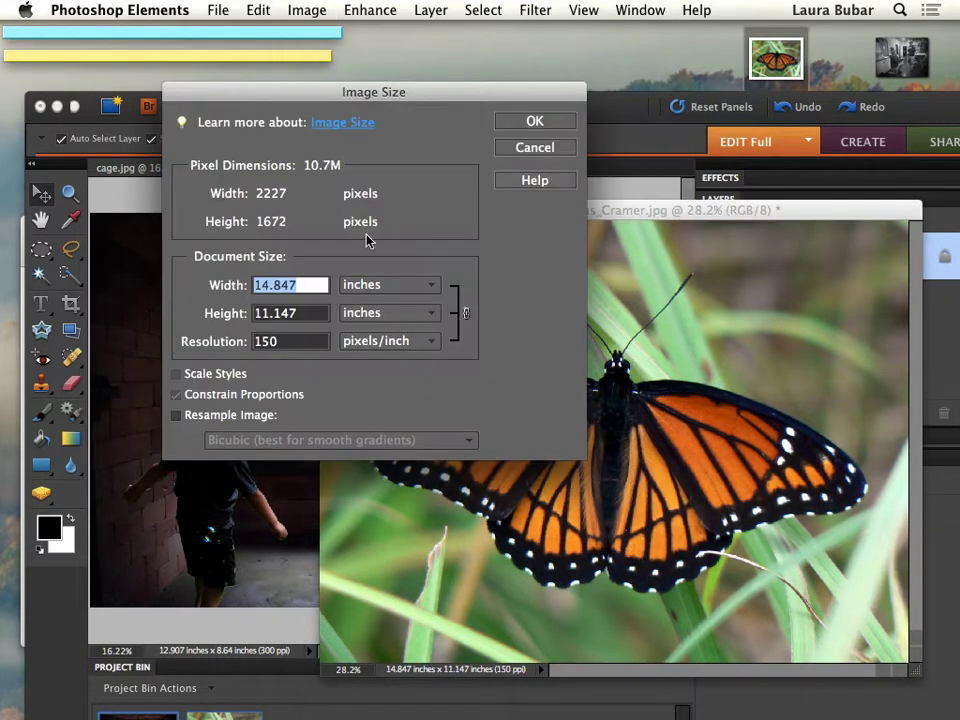
double_click(310, 341)
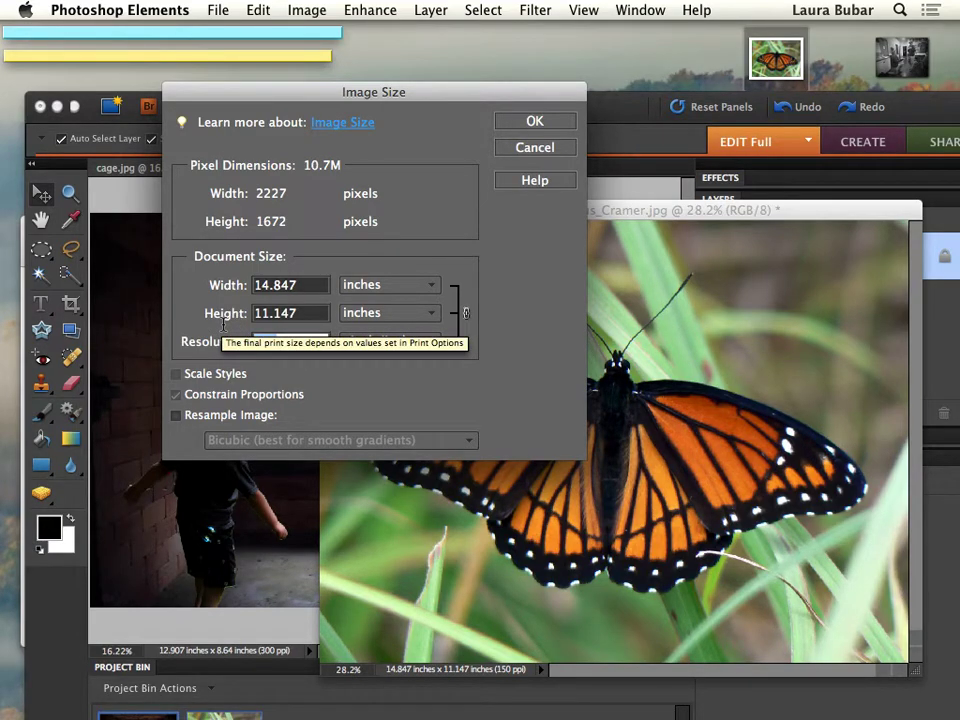
type("300")
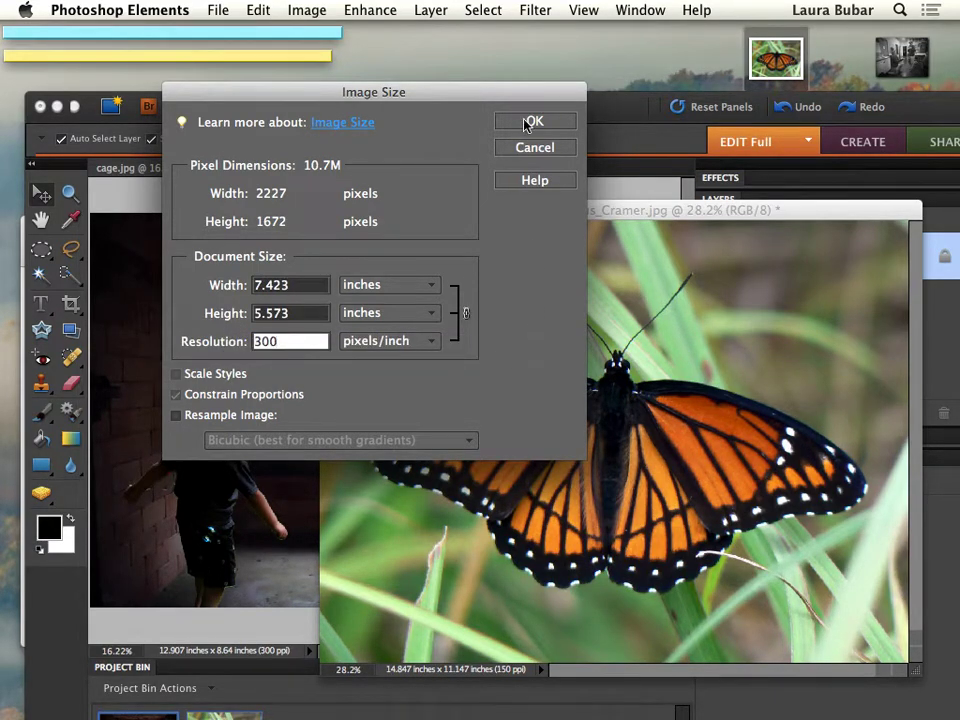
left_click(529, 122)
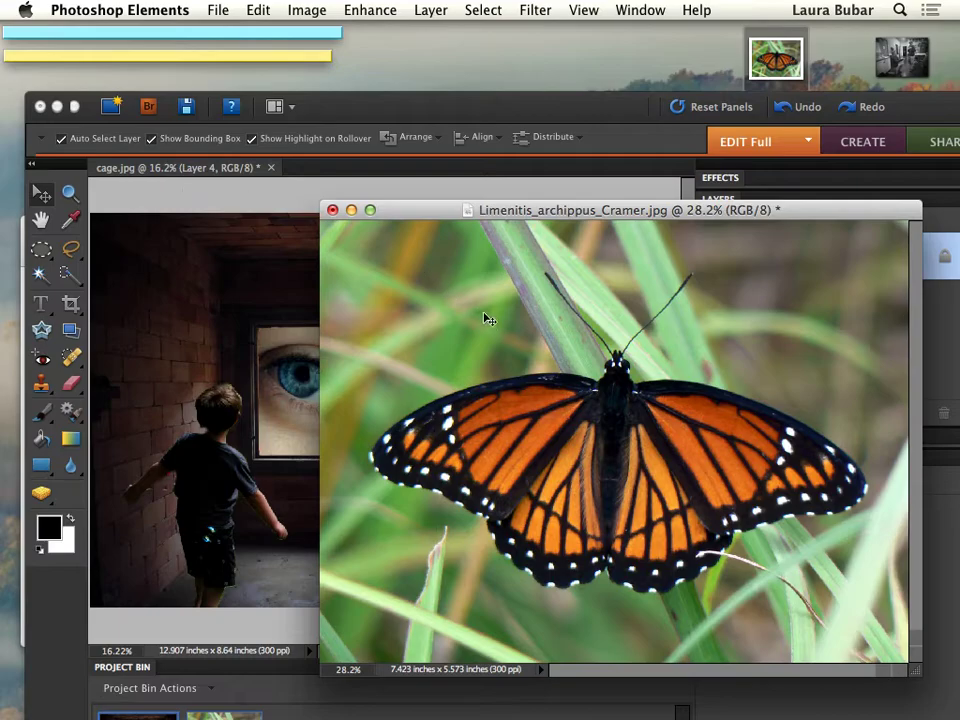
Drag the butterfly photo into cage.jpg as Layer 5 and centre it in the room
left_click_drag(487, 318, 231, 288)
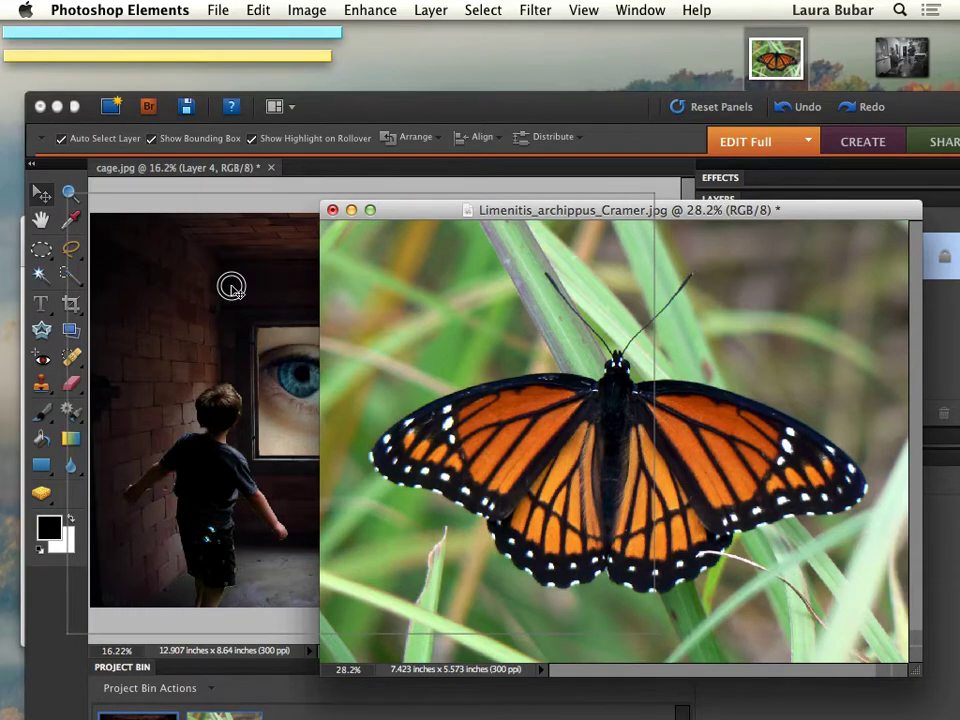
left_click_drag(231, 288, 231, 289)
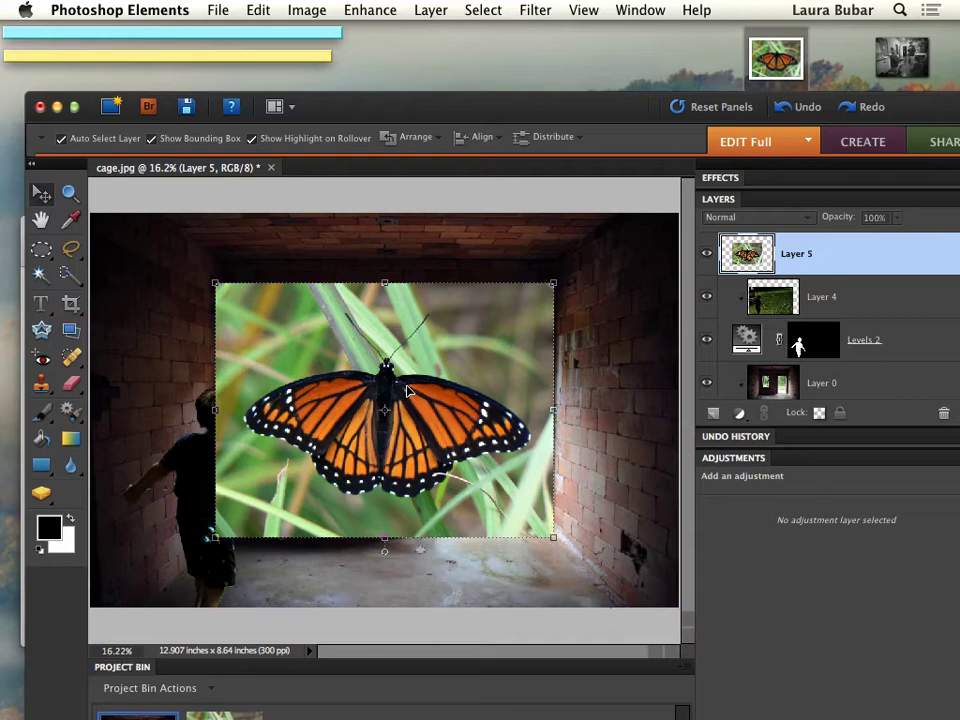
left_click_drag(456, 338, 516, 302)
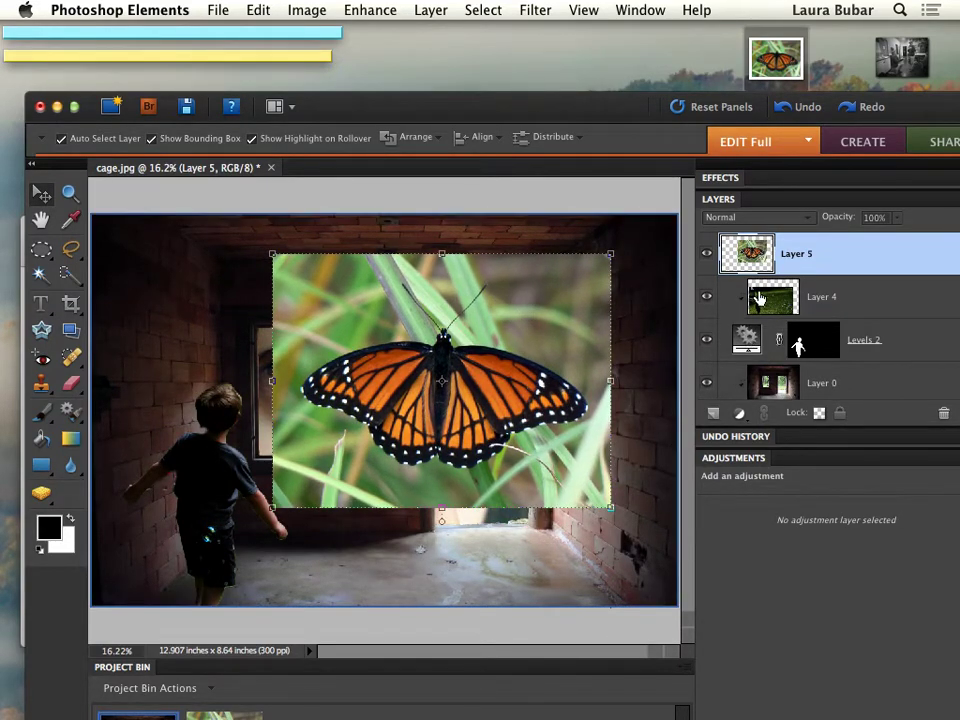
left_click(73, 281)
Quick-select the butterfly's left and right wings and body, excluding the grass
mouse_move(369, 369)
left_mouse_down()
mouse_move(412, 377)
mouse_move(444, 393)
mouse_move(406, 386)
mouse_move(398, 434)
mouse_move(343, 399)
left_mouse_up()
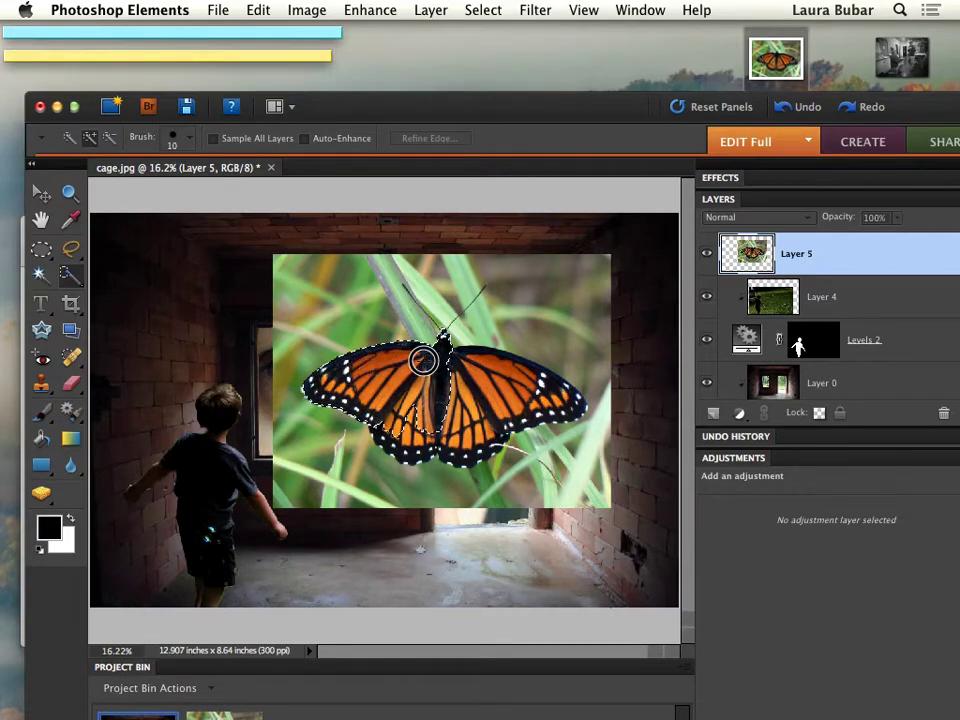
mouse_move(485, 372)
left_mouse_down()
mouse_move(542, 381)
mouse_move(562, 400)
left_mouse_up()
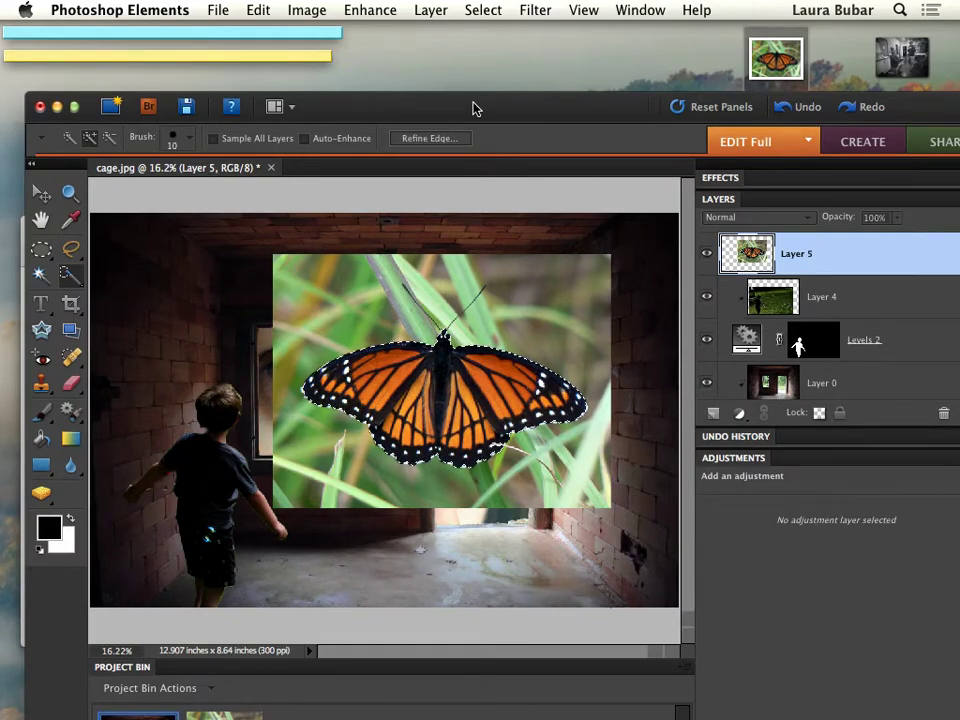
Add a butterfly-masked Levels 3 layer below Layer 5 and clip Layer 5 to it
left_click(740, 412)
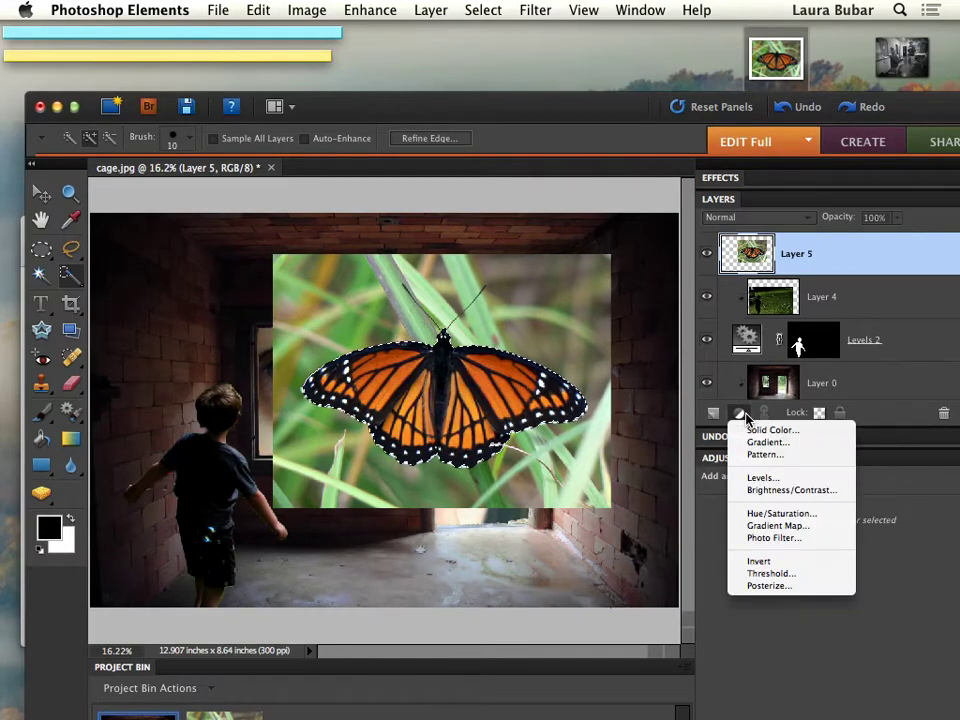
left_click(762, 478)
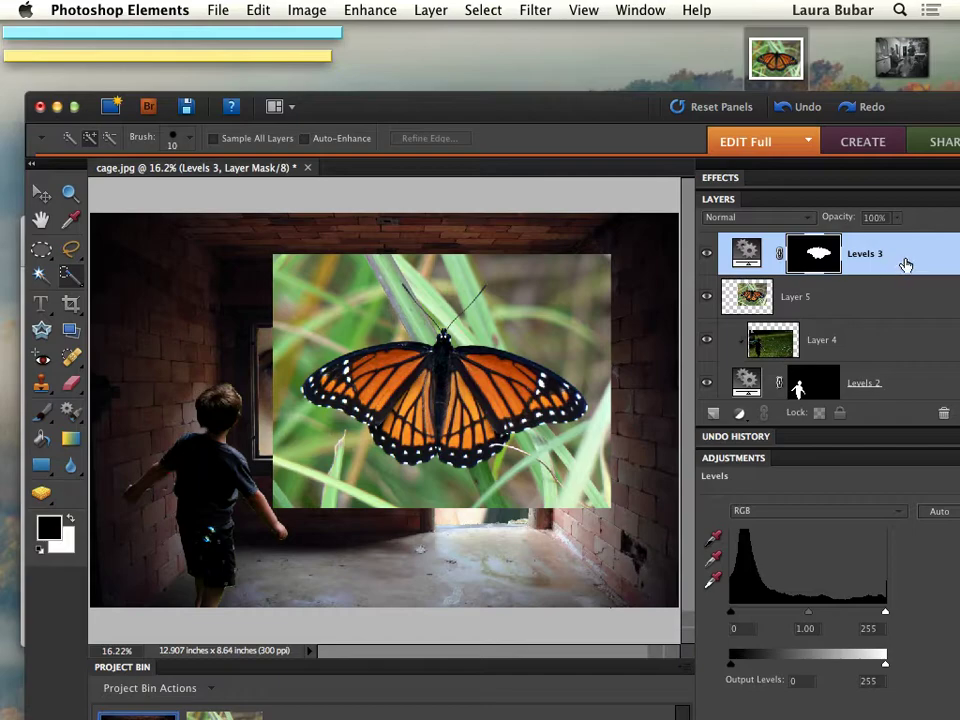
left_click_drag(908, 264, 898, 315)
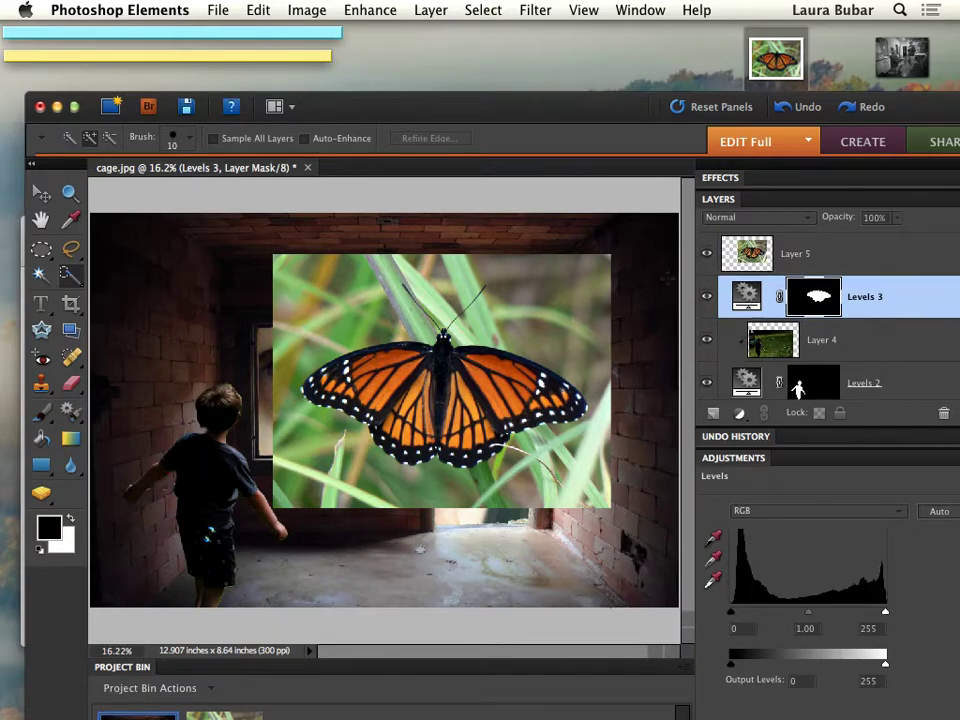
left_click(808, 257)
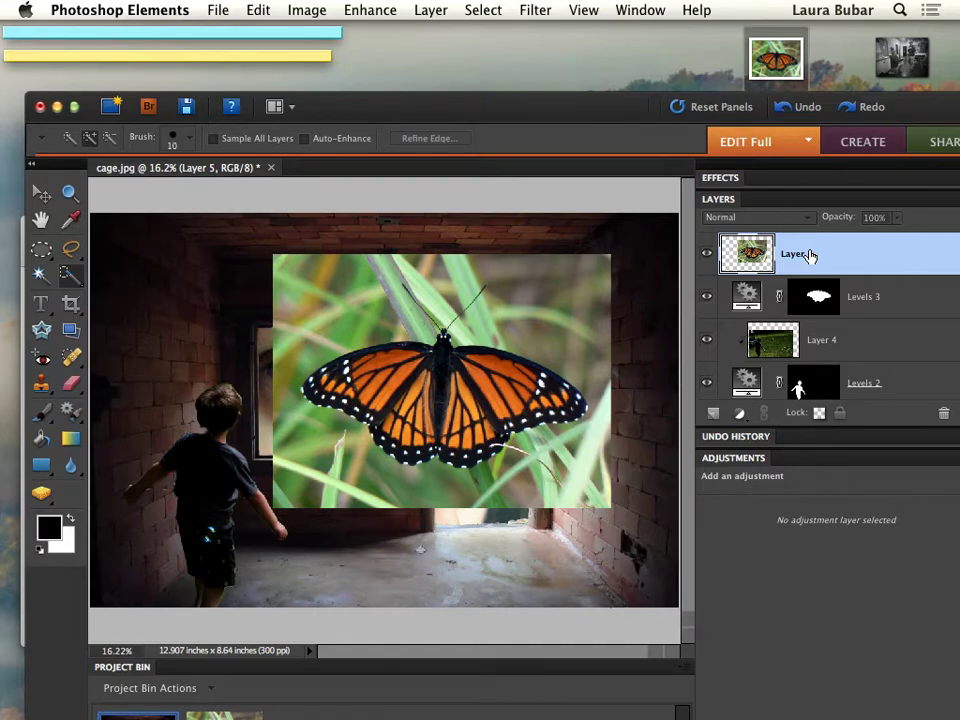
key("ctrl+g")
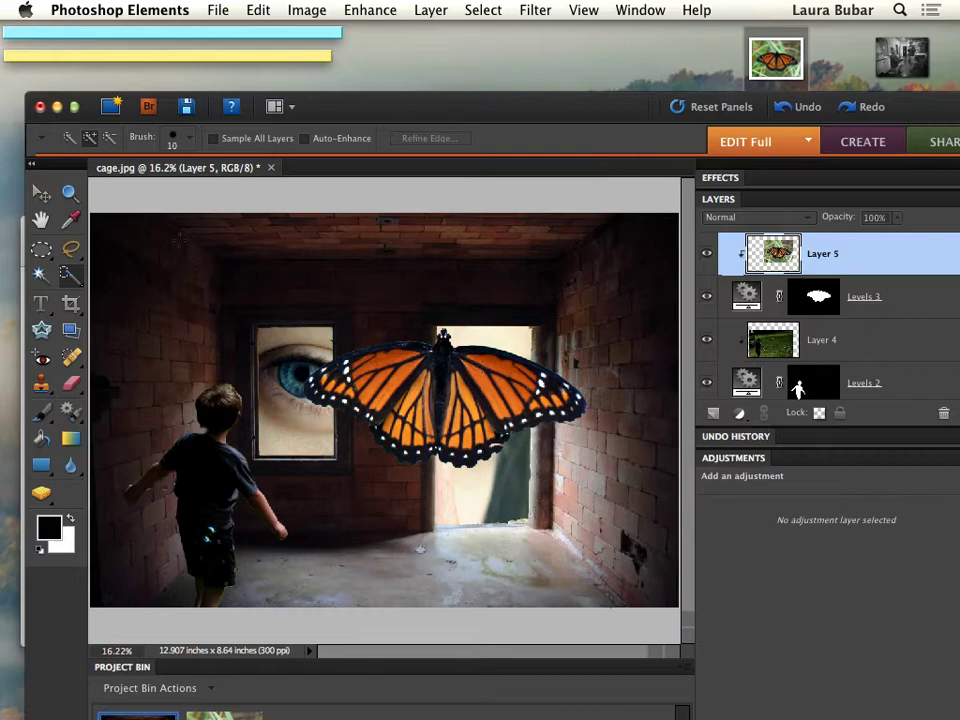
left_click(41, 193)
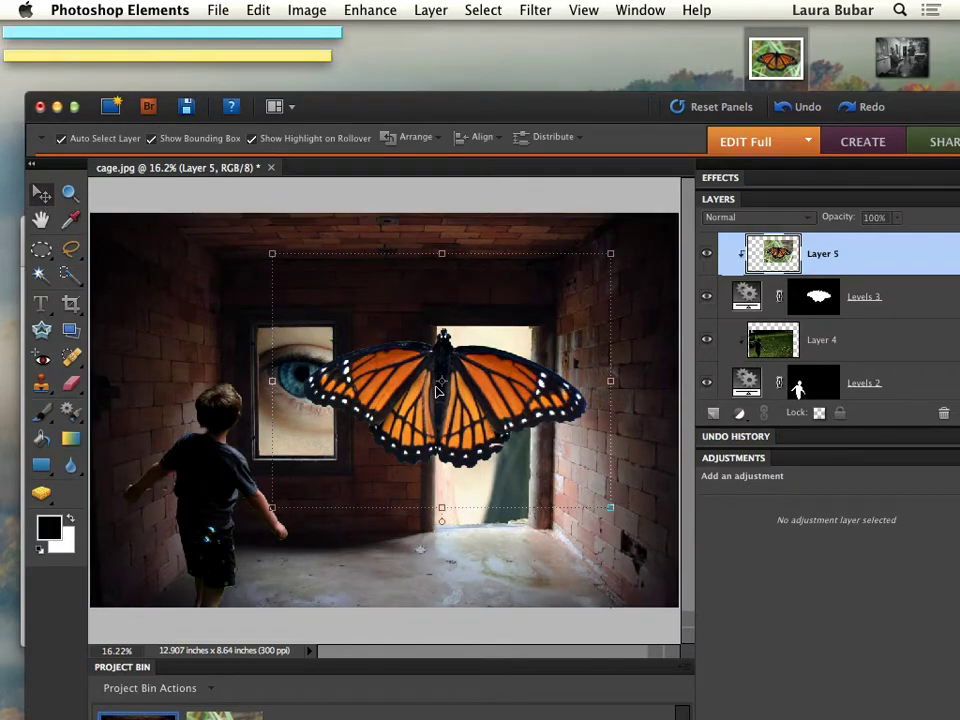
Link Levels 3 with Layer 5 and move the butterfly up-right above the doorway
left_click_drag(490, 405, 539, 357)
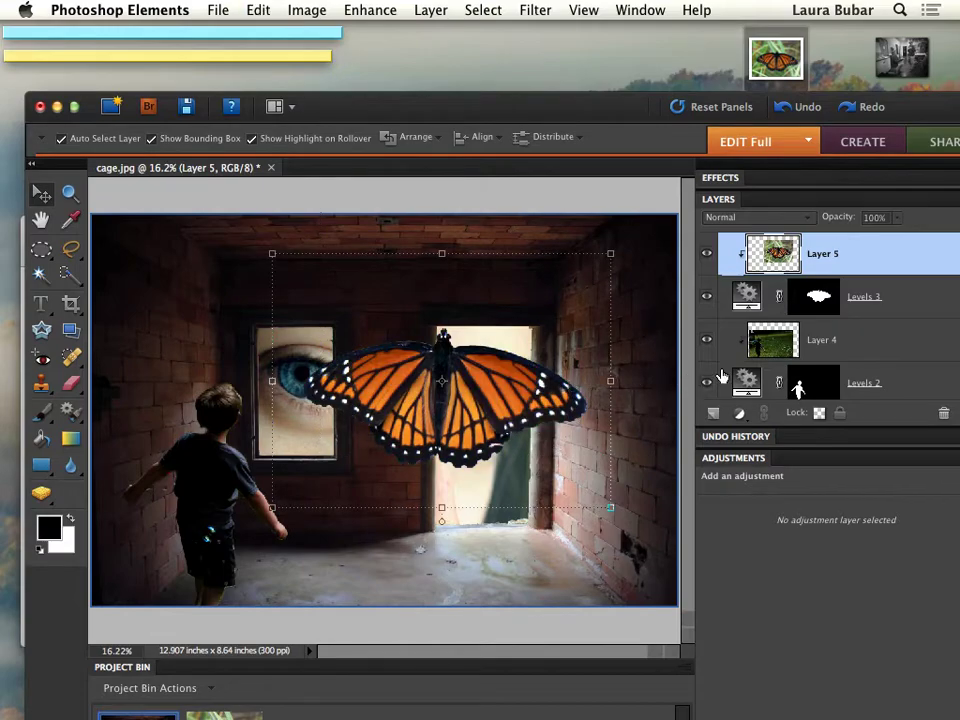
left_click(944, 306, "shift")
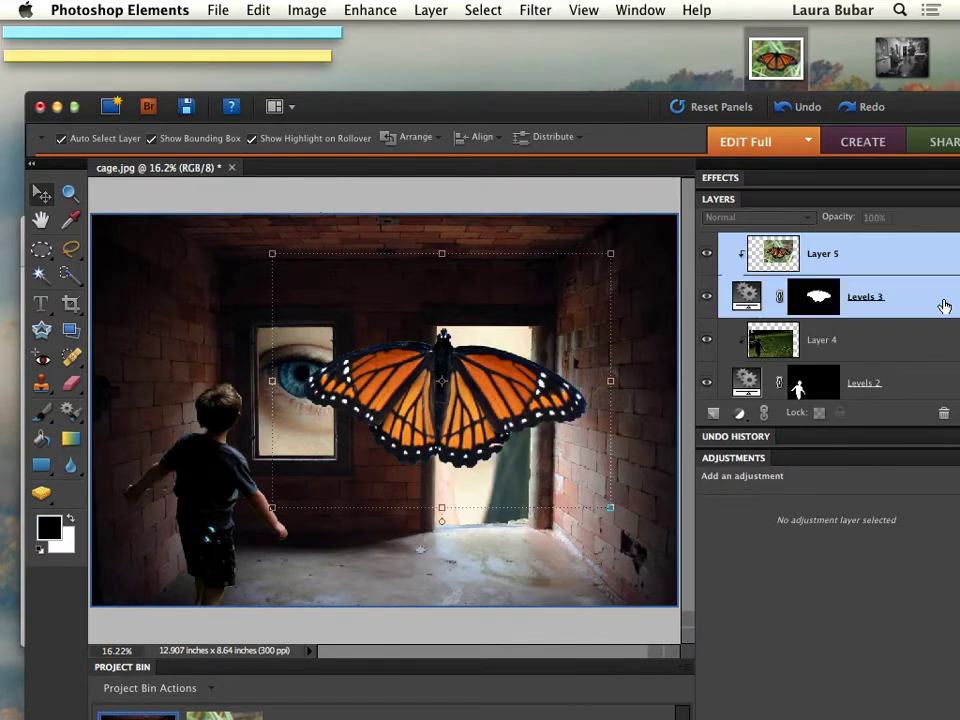
left_click_drag(476, 403, 523, 357)
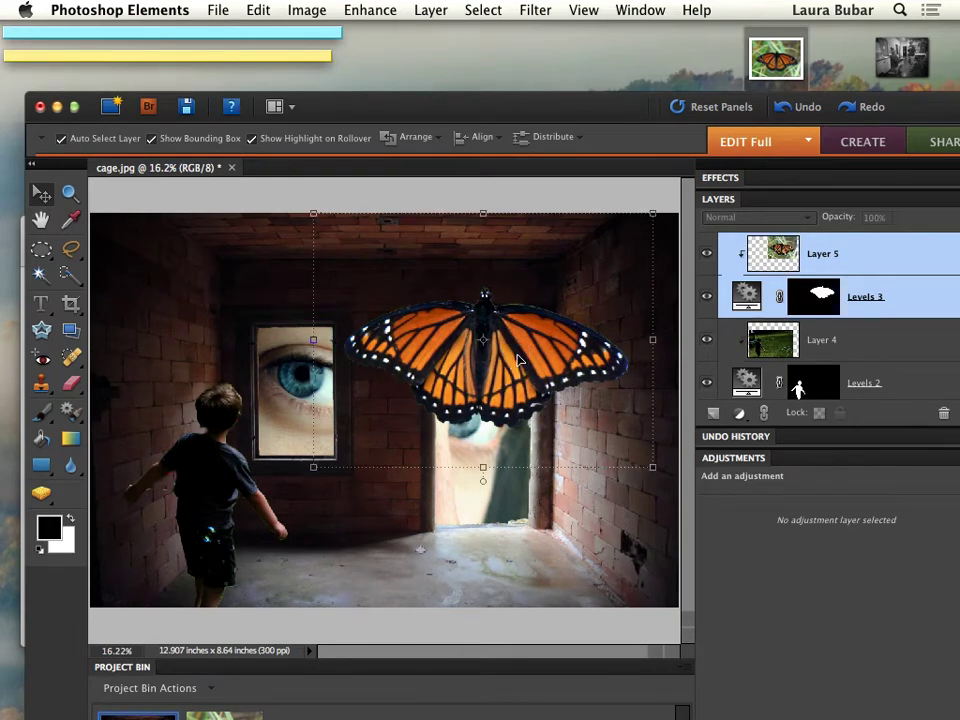
left_click(372, 8)
mouse_move(315, 8)
mouse_move(369, 50)
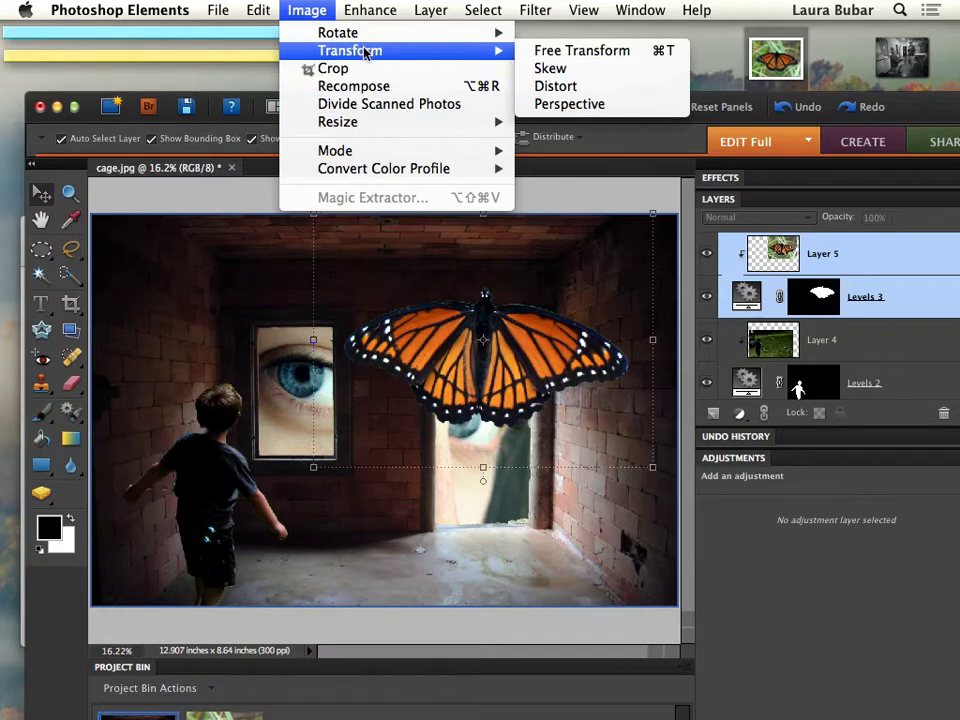
Try rotating and squashing the butterfly with Free Transform, then cancel it
left_click(634, 52)
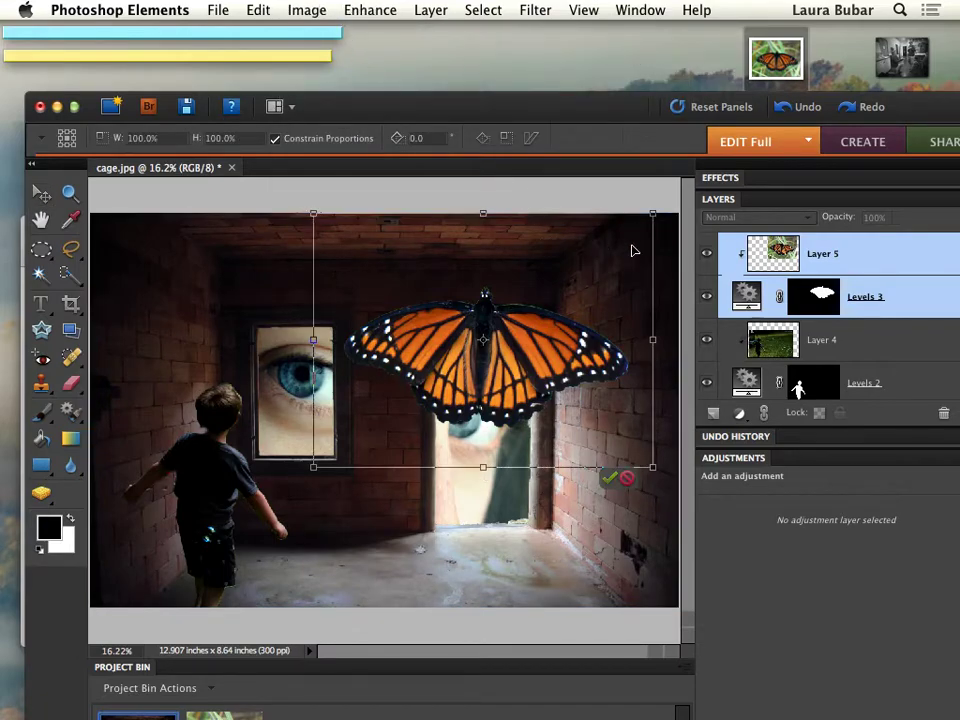
left_click_drag(664, 489, 691, 380)
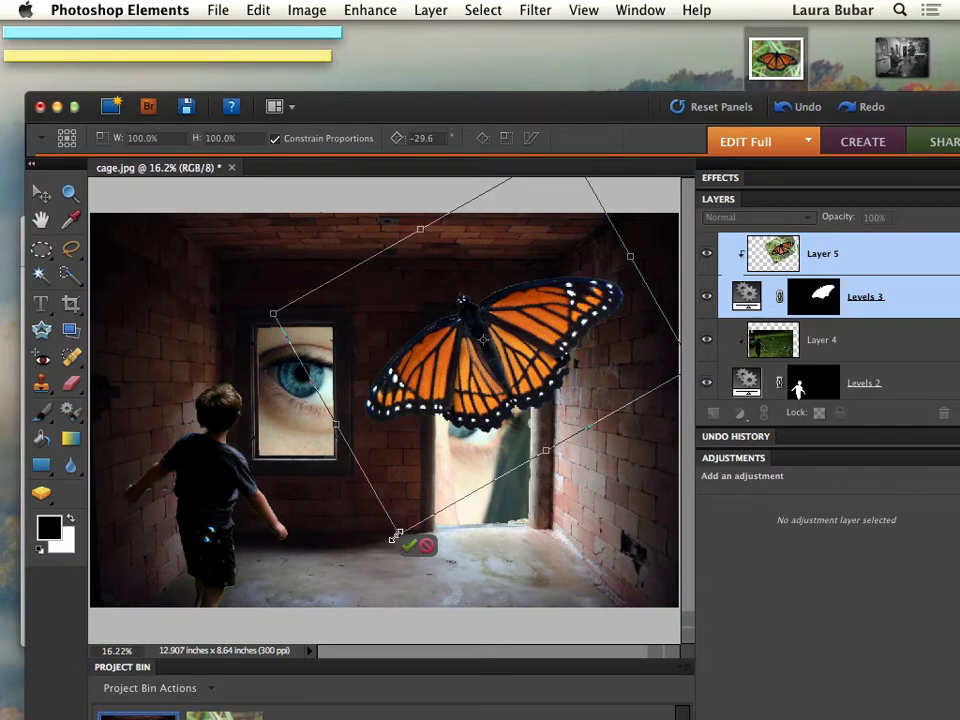
left_click_drag(394, 529, 441, 510)
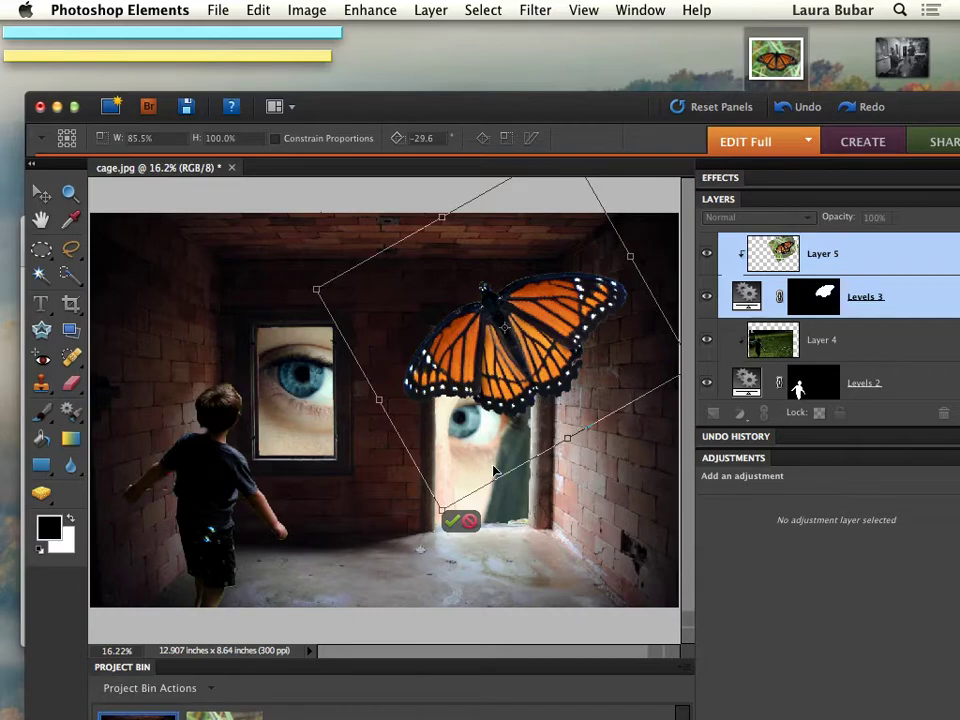
left_click(469, 521)
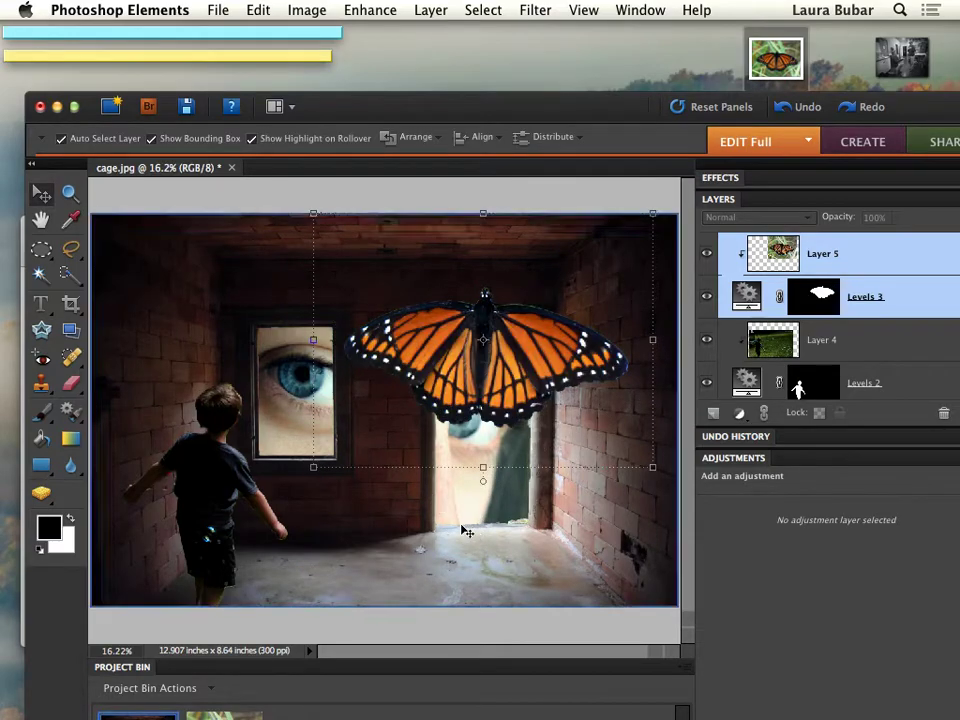
Scale the butterfly down, rotate it about 60°, and place it on the doorway's right edge
key("super+t")
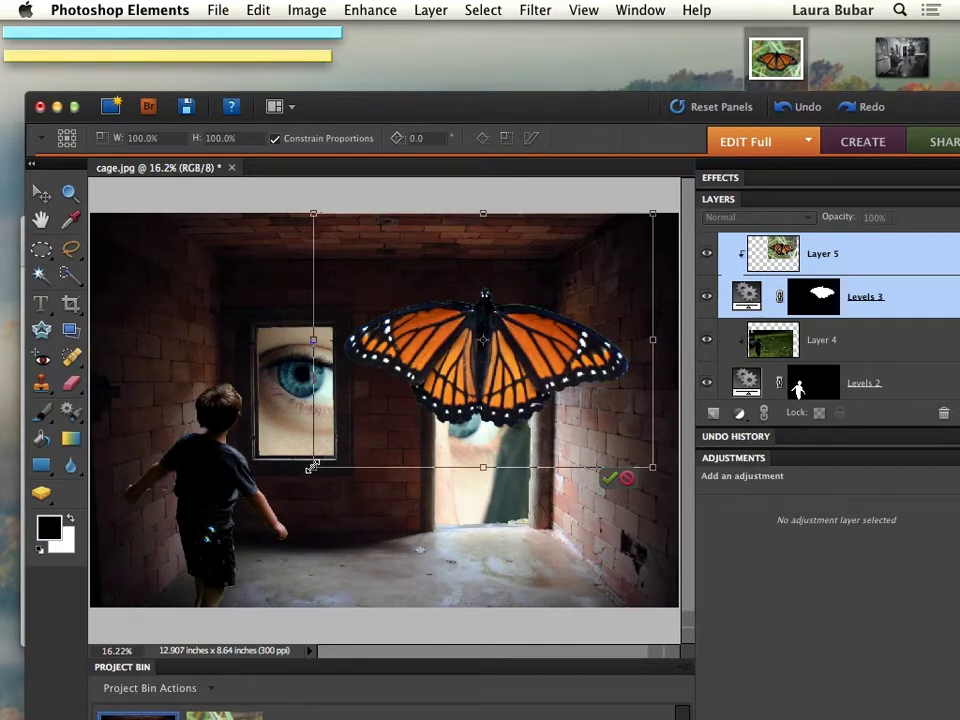
left_click_drag(313, 467, 555, 285)
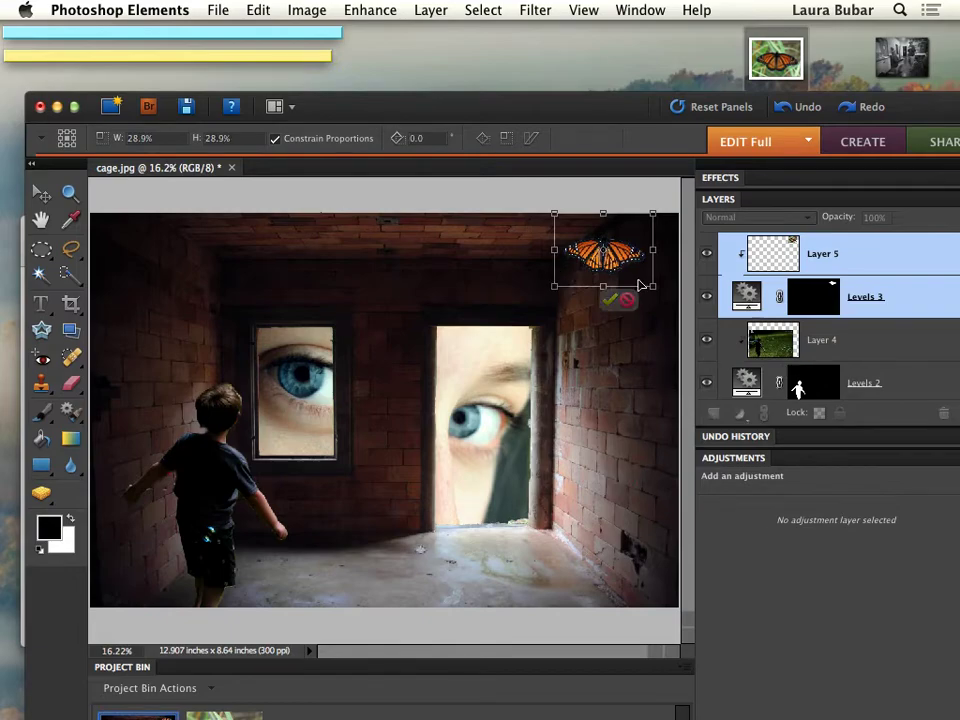
left_click_drag(660, 300, 669, 226)
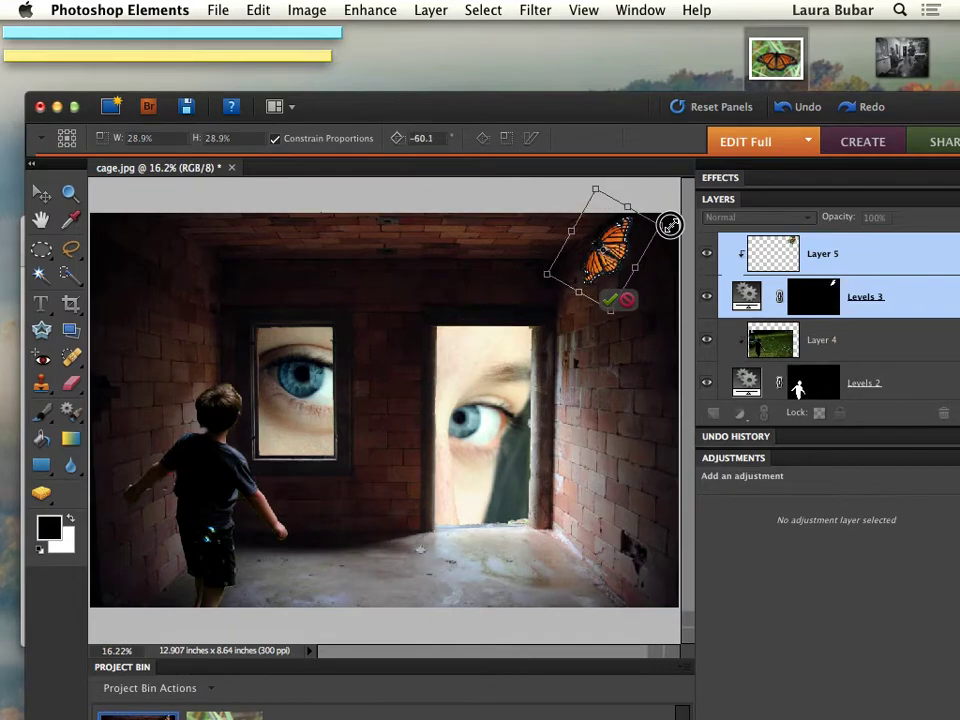
left_click_drag(606, 246, 554, 332)
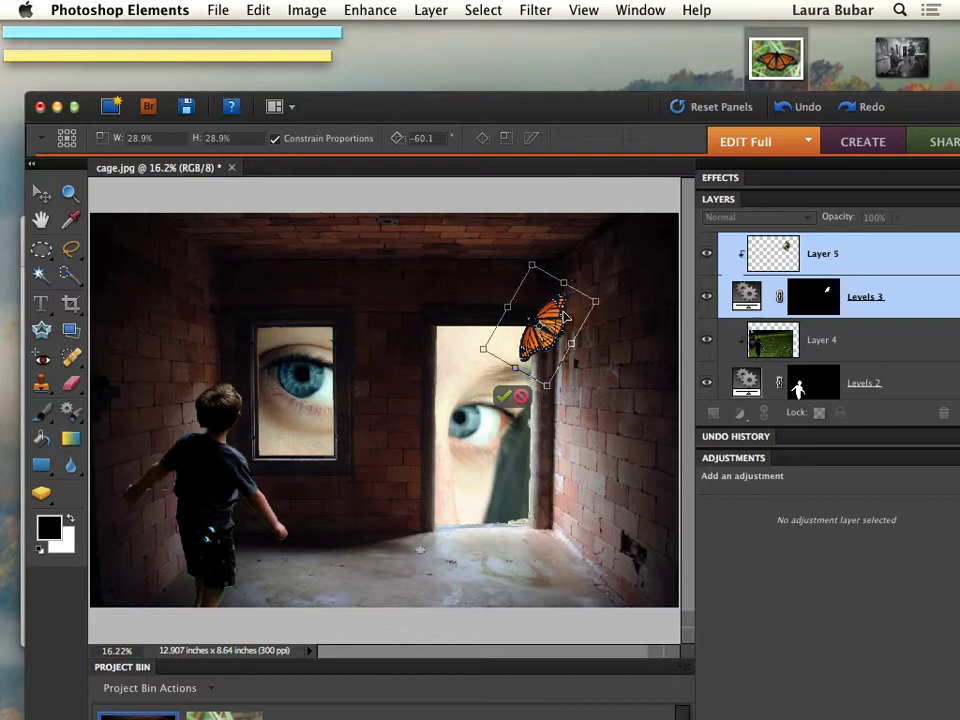
key("Return")
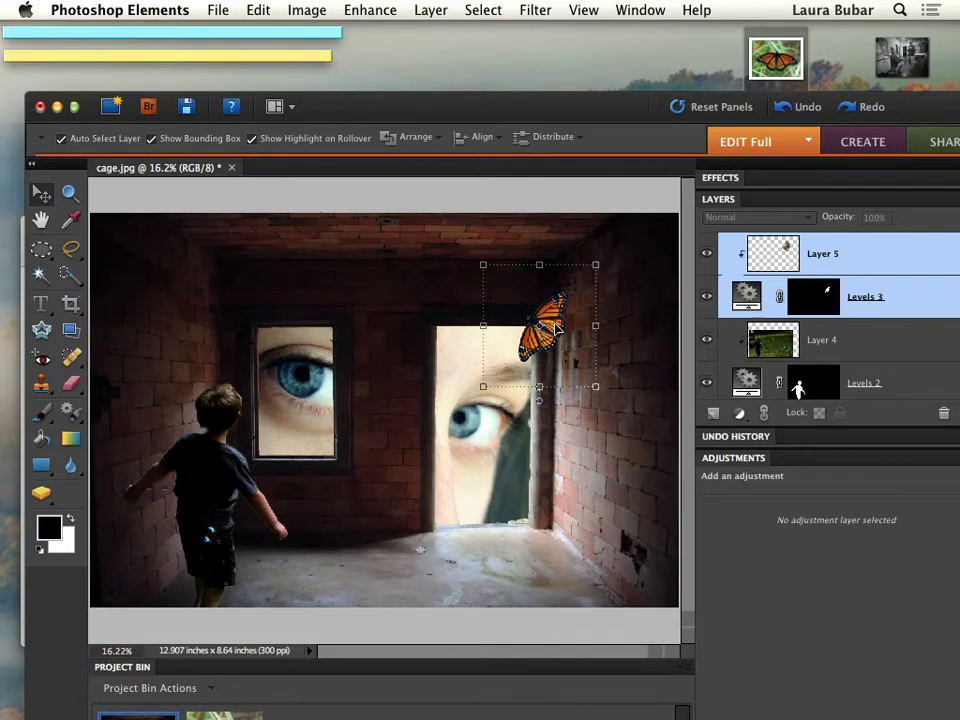
Select Layer 5 and bring up Hue/Saturation, moving its dialog clear of the butterfly
left_click(833, 260)
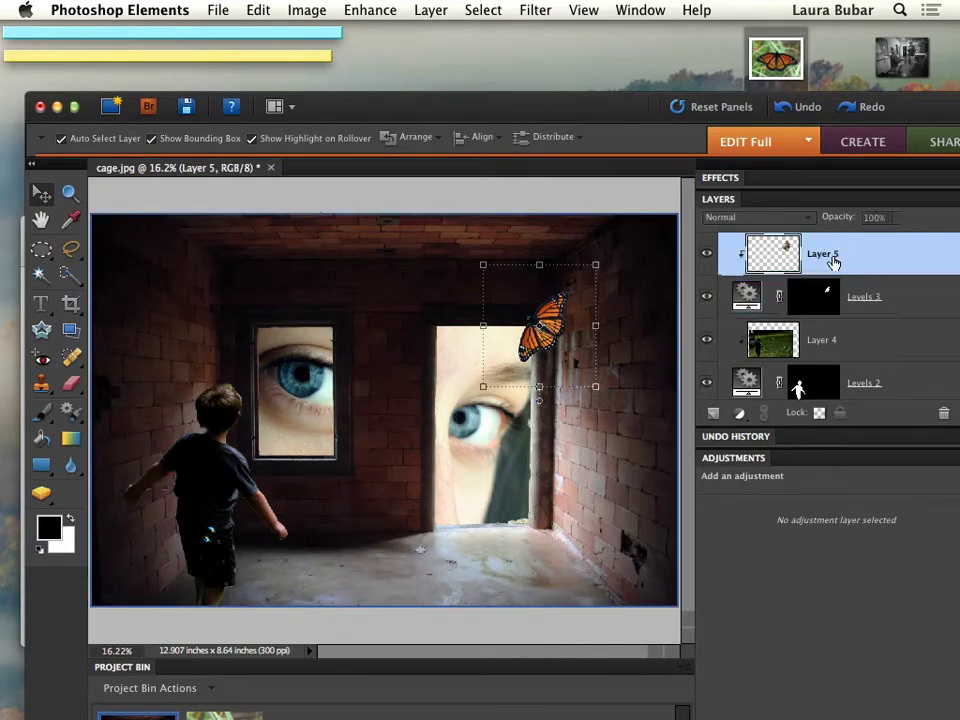
left_click(370, 10)
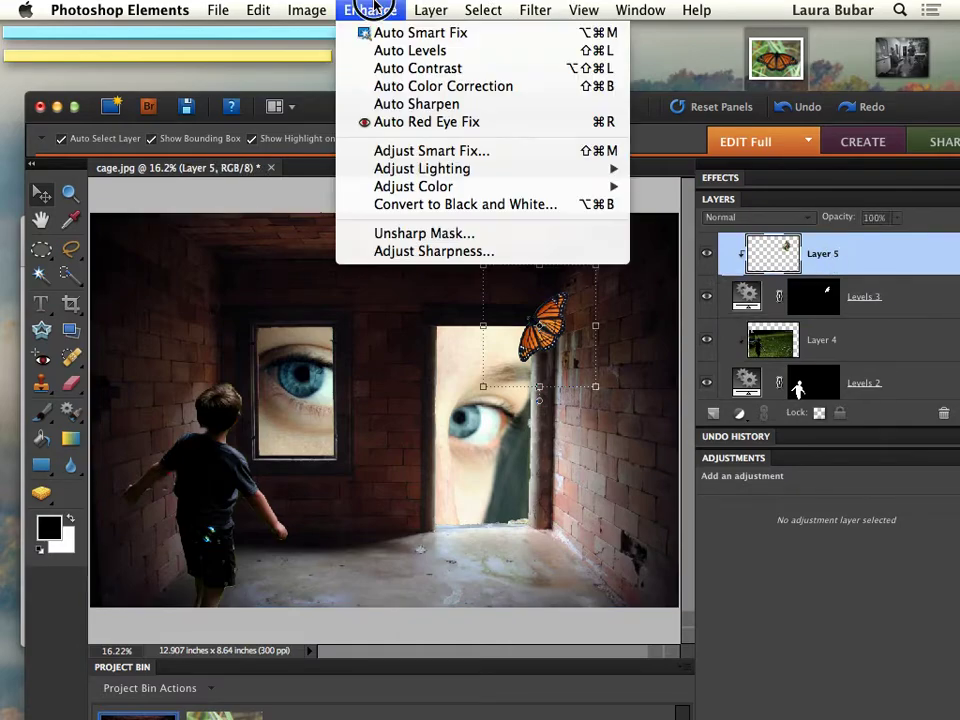
mouse_move(555, 187)
left_click(677, 206)
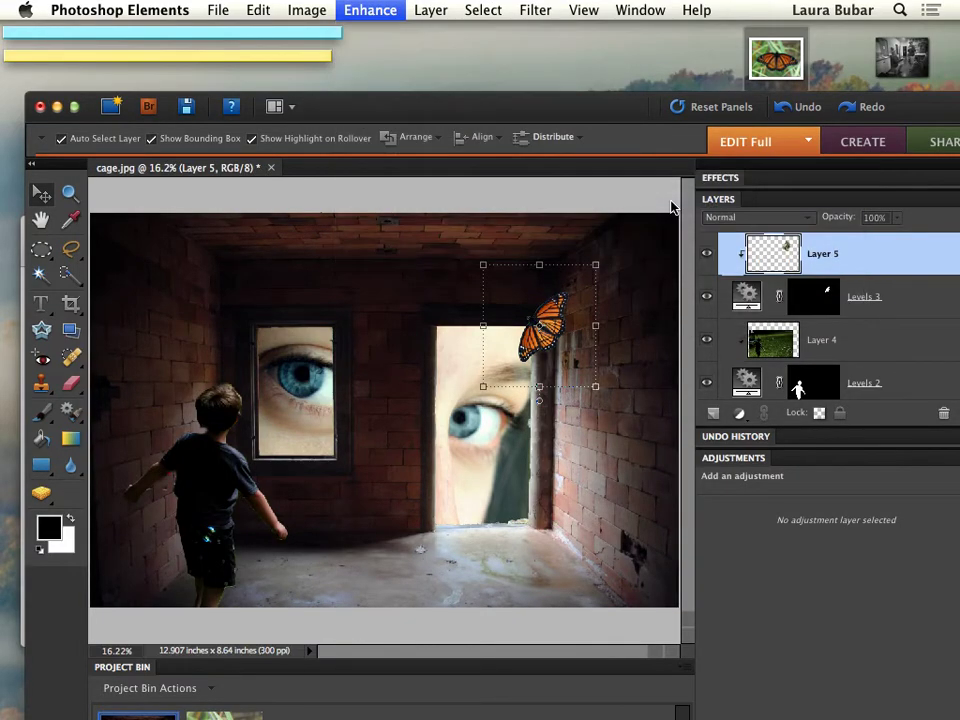
left_click_drag(609, 62, 868, 73)
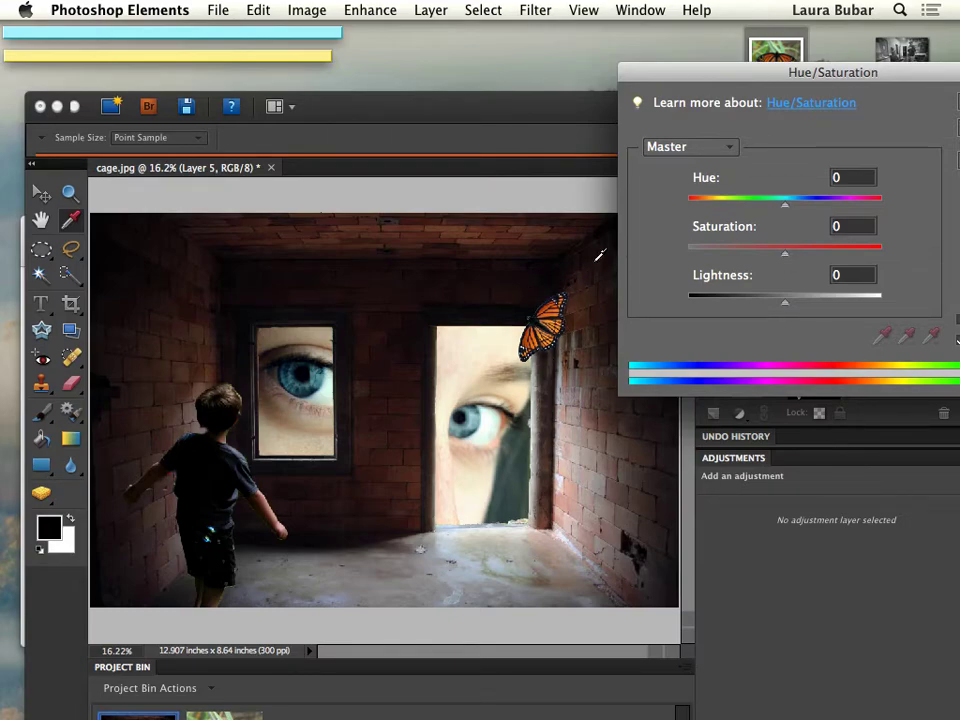
Set Hue +170, Saturation -59 and Lightness -33, and apply the change
left_click_drag(784, 300, 753, 309)
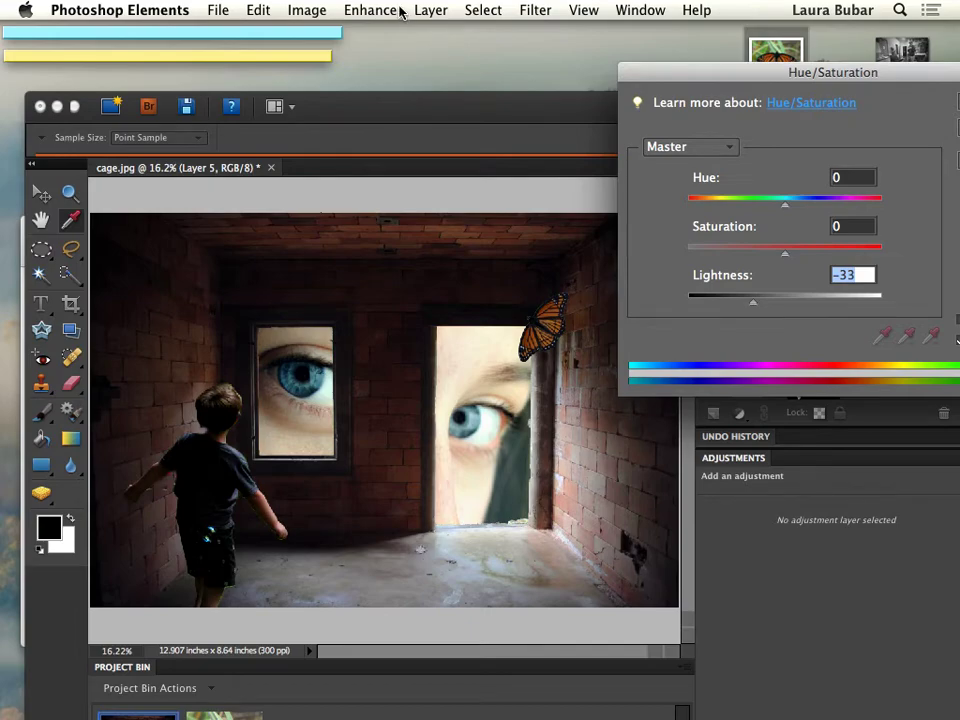
left_click(431, 10)
mouse_move(370, 10)
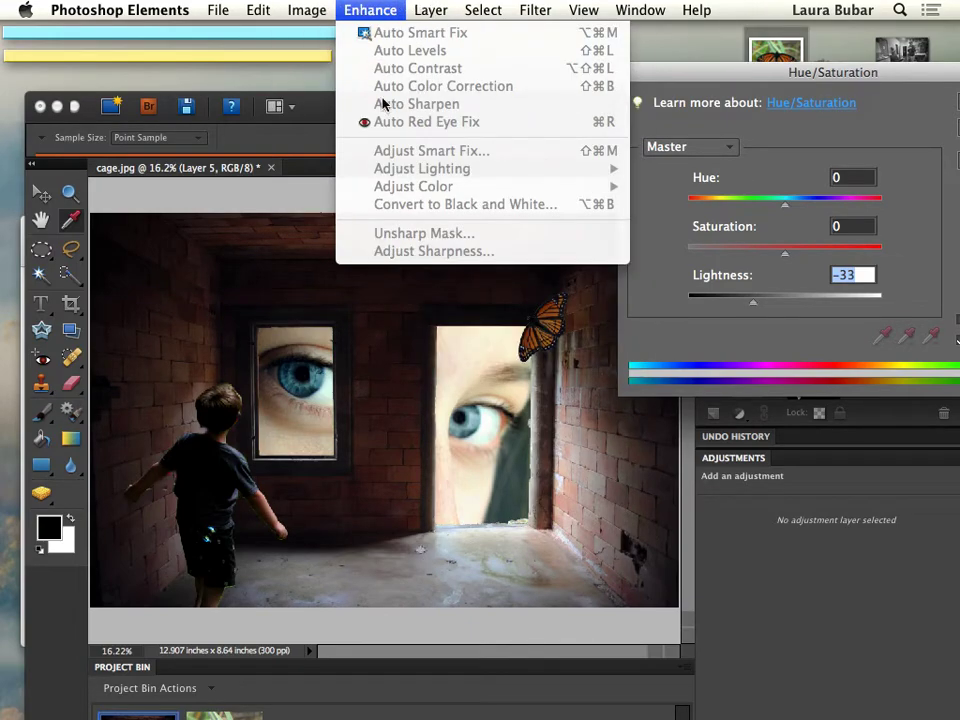
left_click(928, 256)
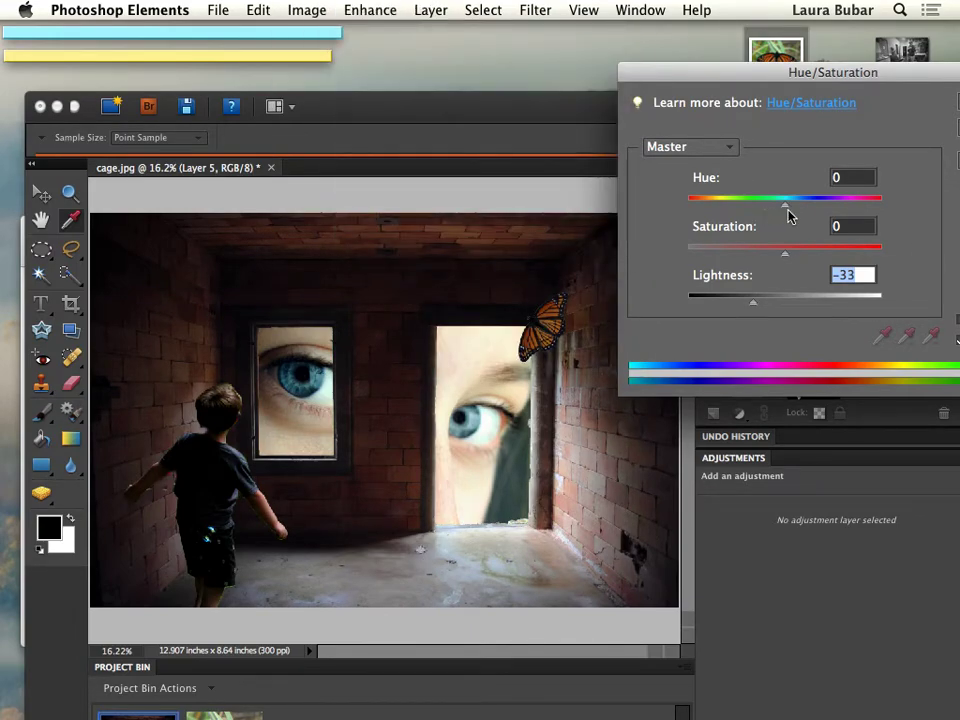
left_click_drag(786, 206, 879, 228)
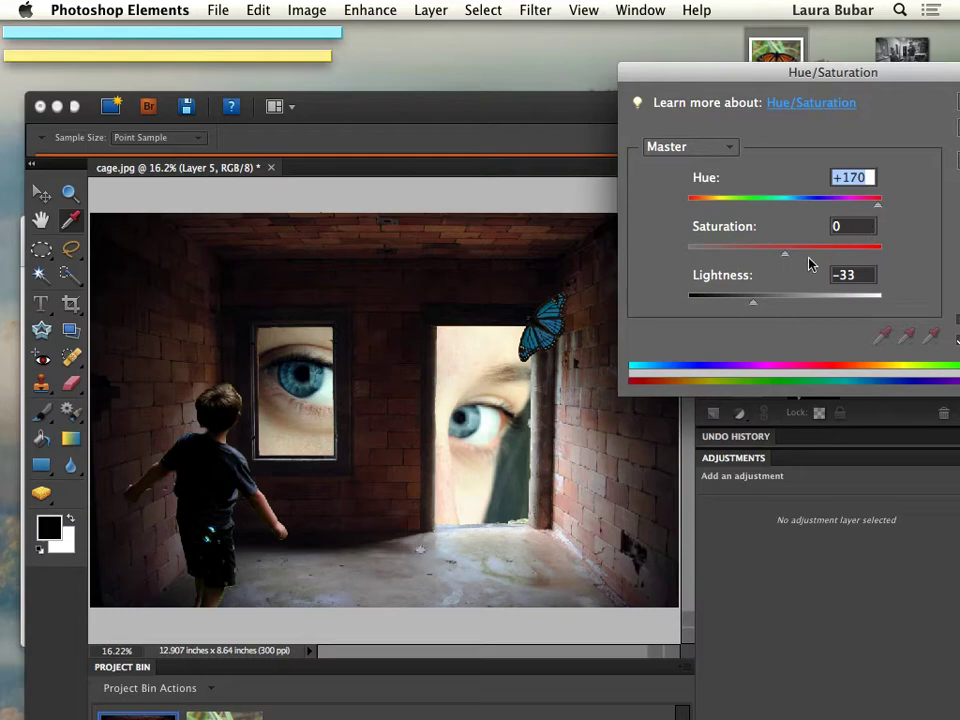
left_click_drag(785, 257, 729, 259)
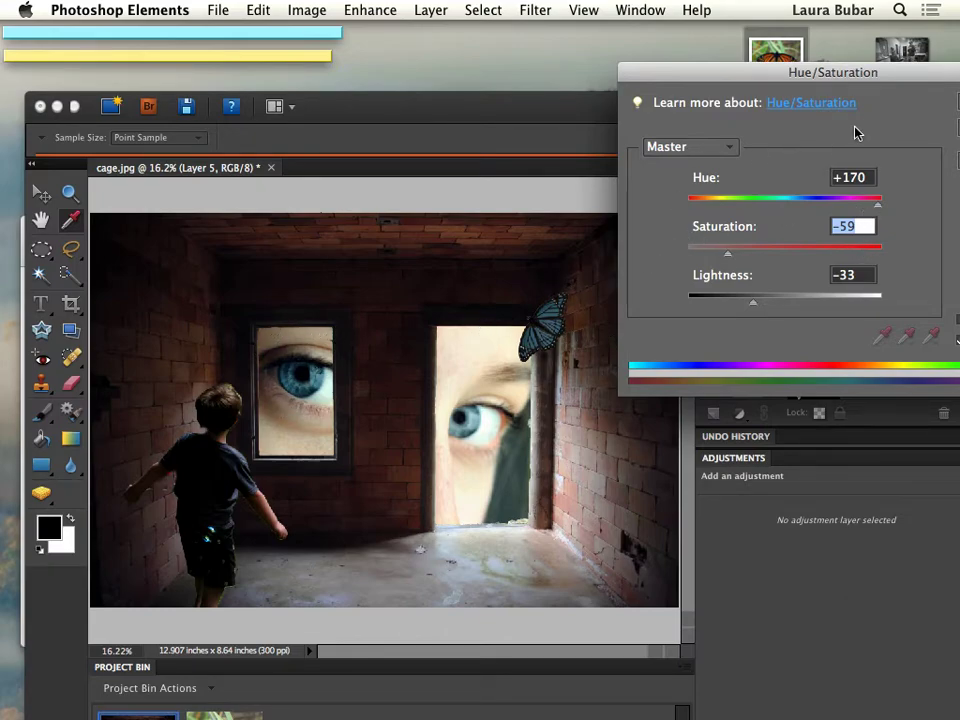
left_click_drag(853, 74, 664, 75)
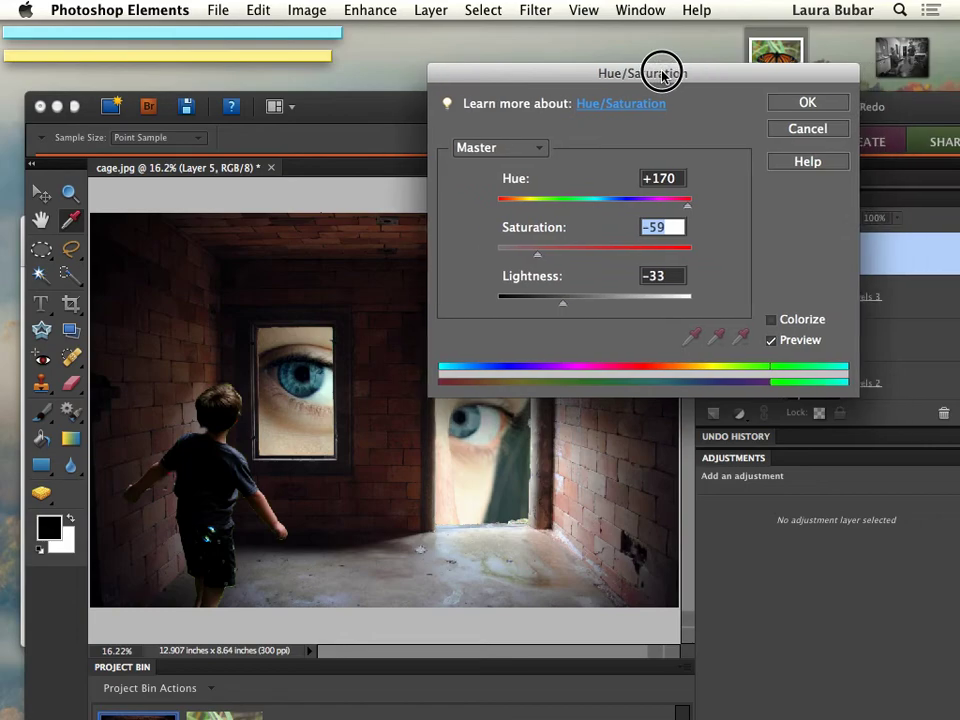
left_click(790, 102)
Apply Shadows/Highlights to the butterfly: Lighten Shadows 0, Darken Highlights 15%, Midtone Contrast +35%
left_click(375, 10)
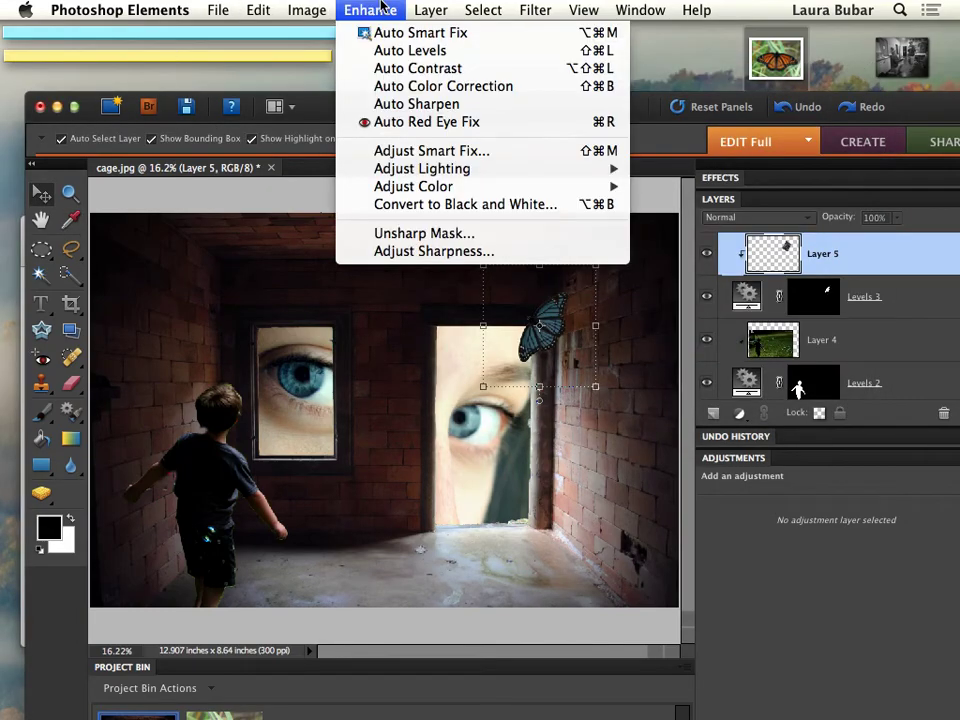
mouse_move(480, 172)
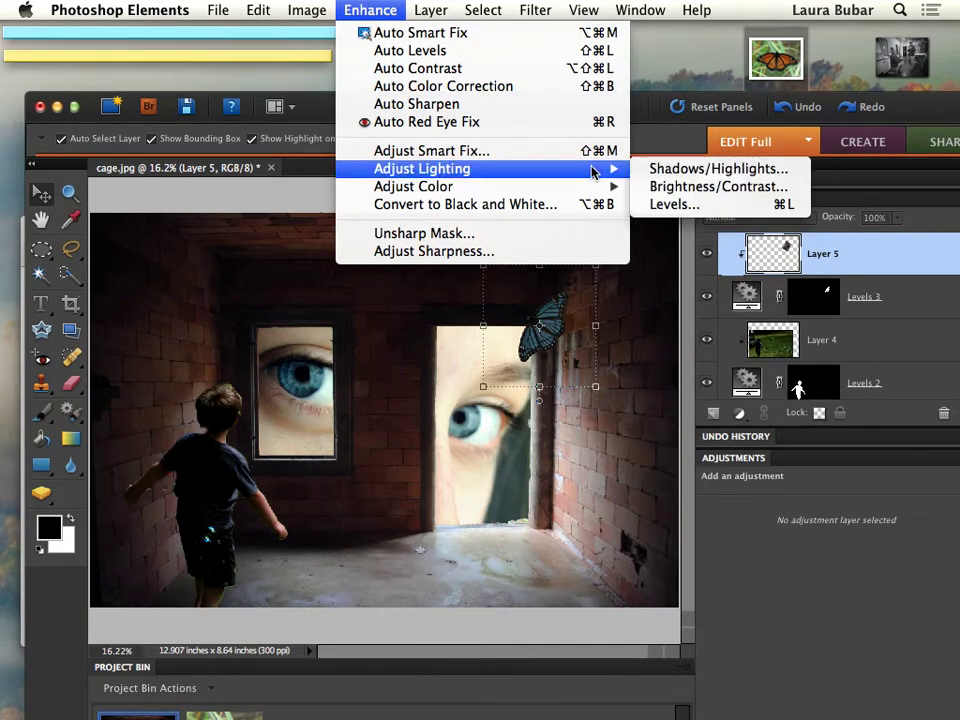
left_click(760, 170)
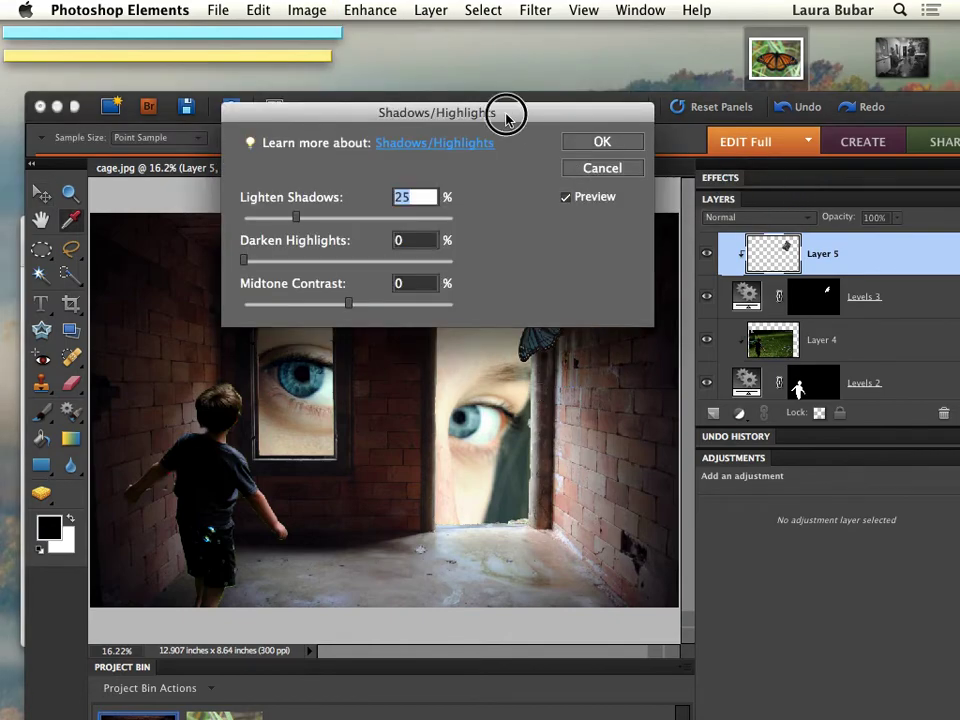
left_click_drag(508, 111, 899, 33)
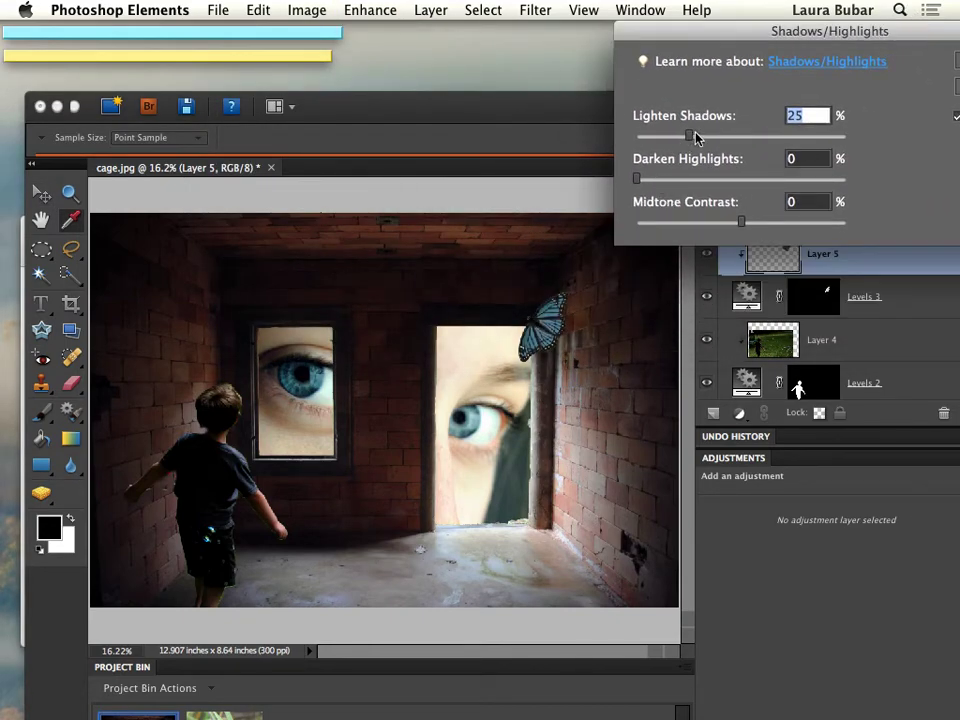
left_click_drag(689, 135, 668, 178)
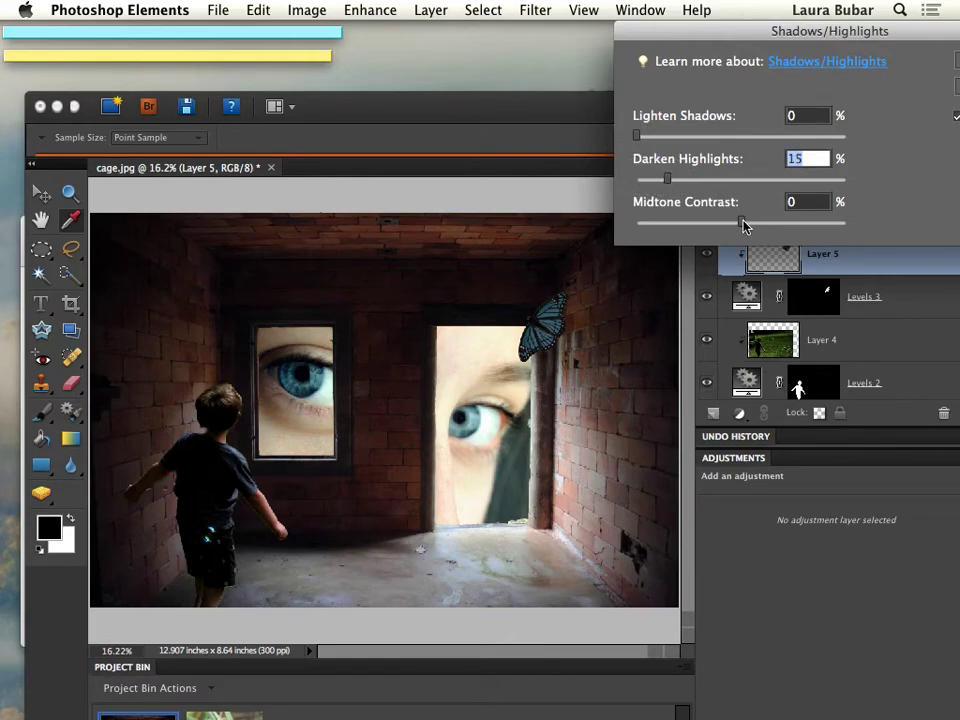
left_click_drag(742, 222, 776, 221)
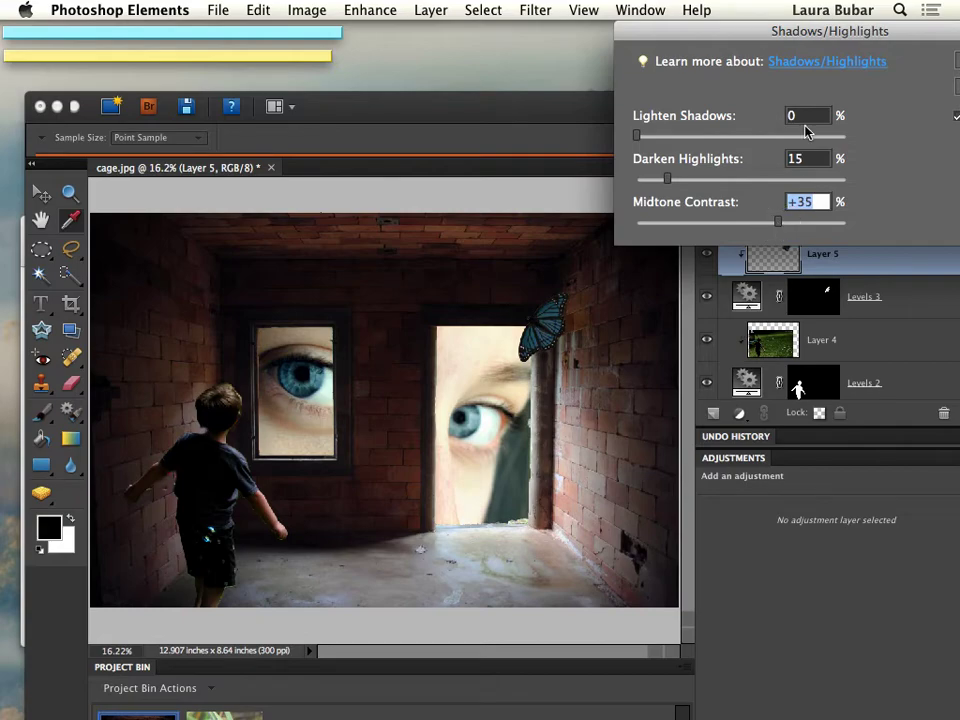
left_click_drag(851, 40, 703, 77)
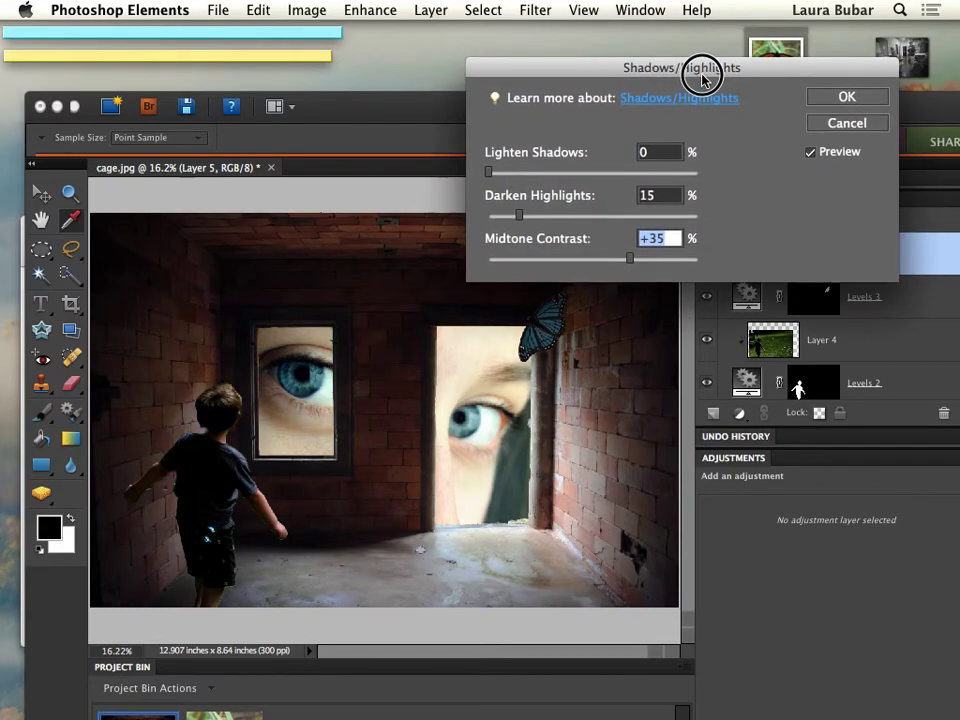
left_click(841, 97)
key("v")
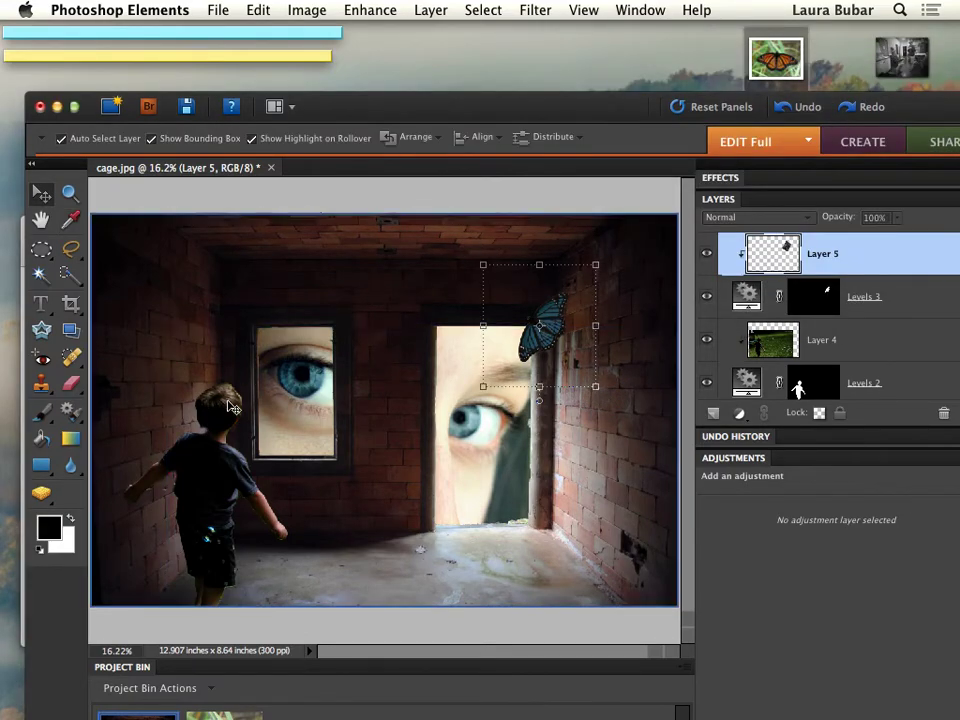